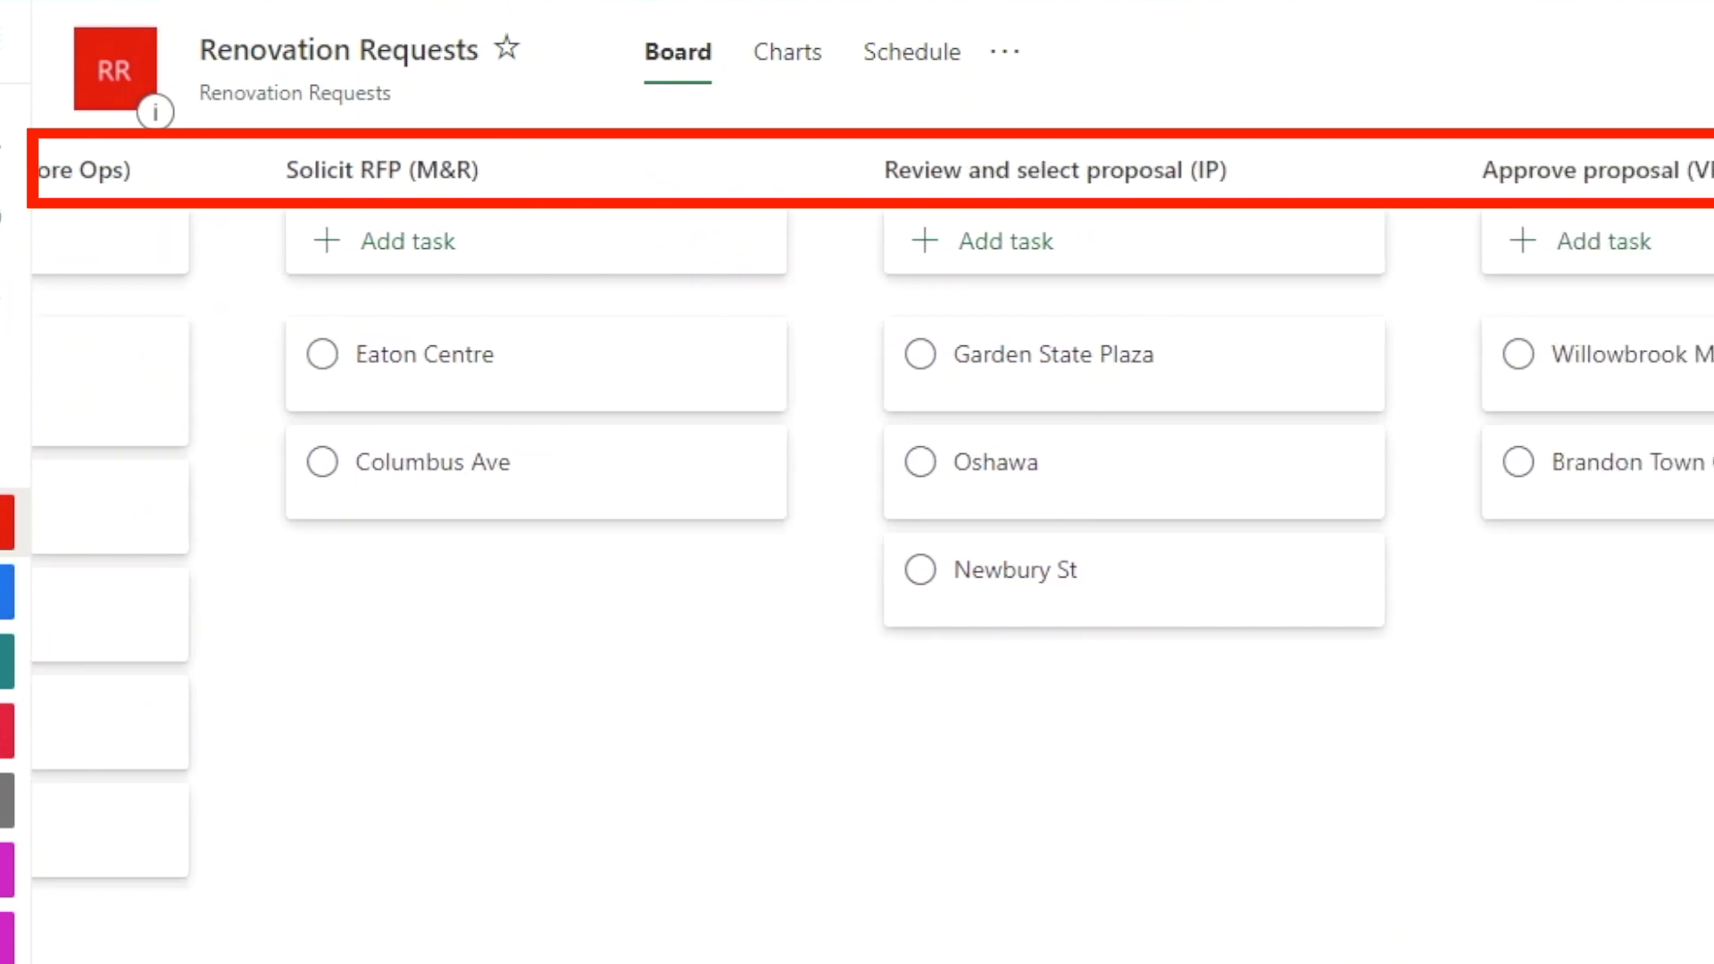
{"action": "scroll", "coordinate": [871, 553], "scroll_direction": "right", "scroll_amount": 6}
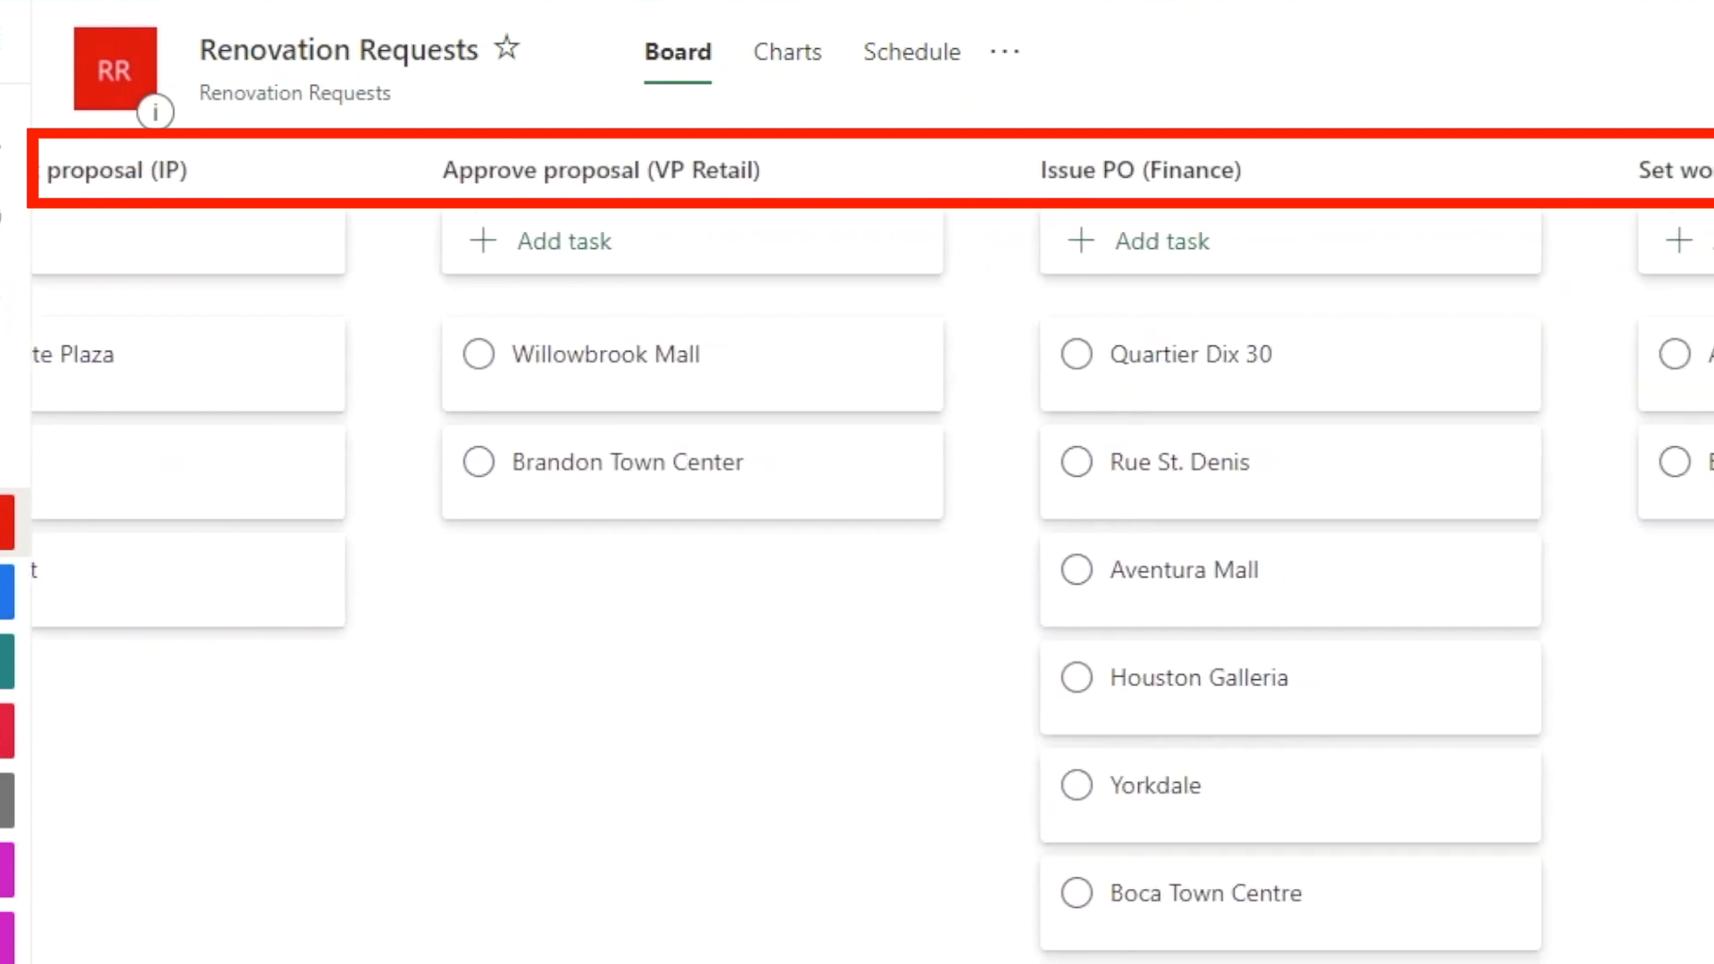
Step: Look through the Renovation Requests board's buckets and examine the Rideau task's details and attachments
{"action": "left_click_drag", "start_coordinate": [1213, 954], "coordinate": [500, 960]}
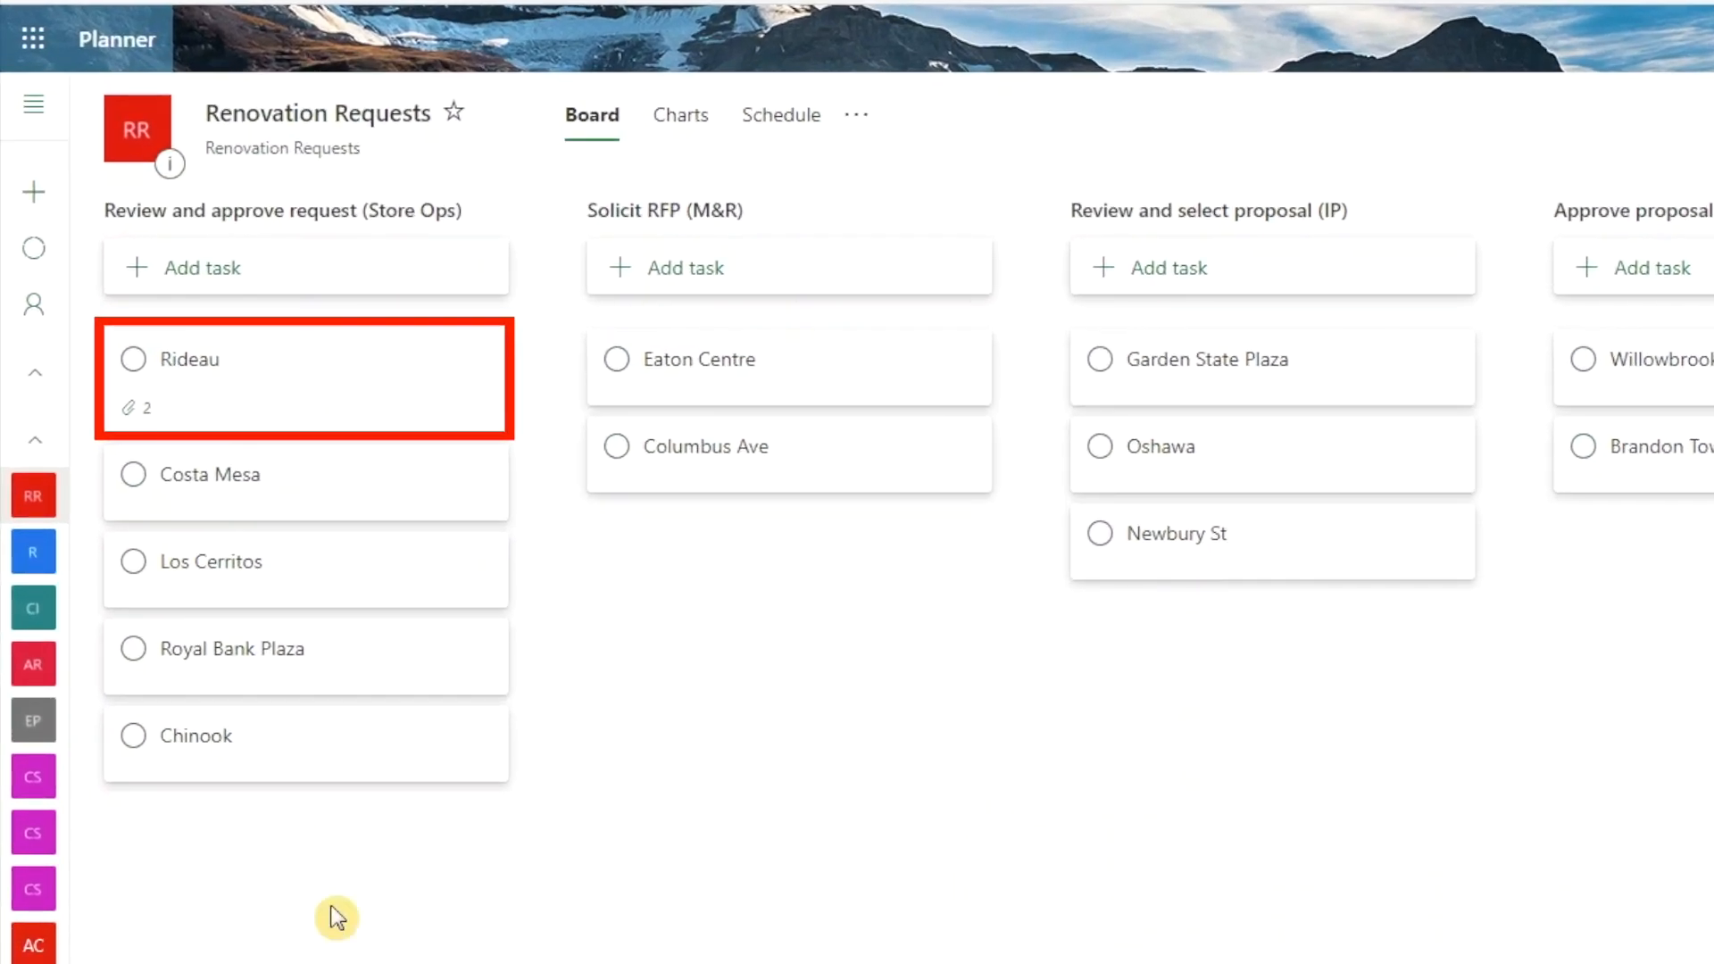
{"action": "left_click", "coordinate": [360, 408]}
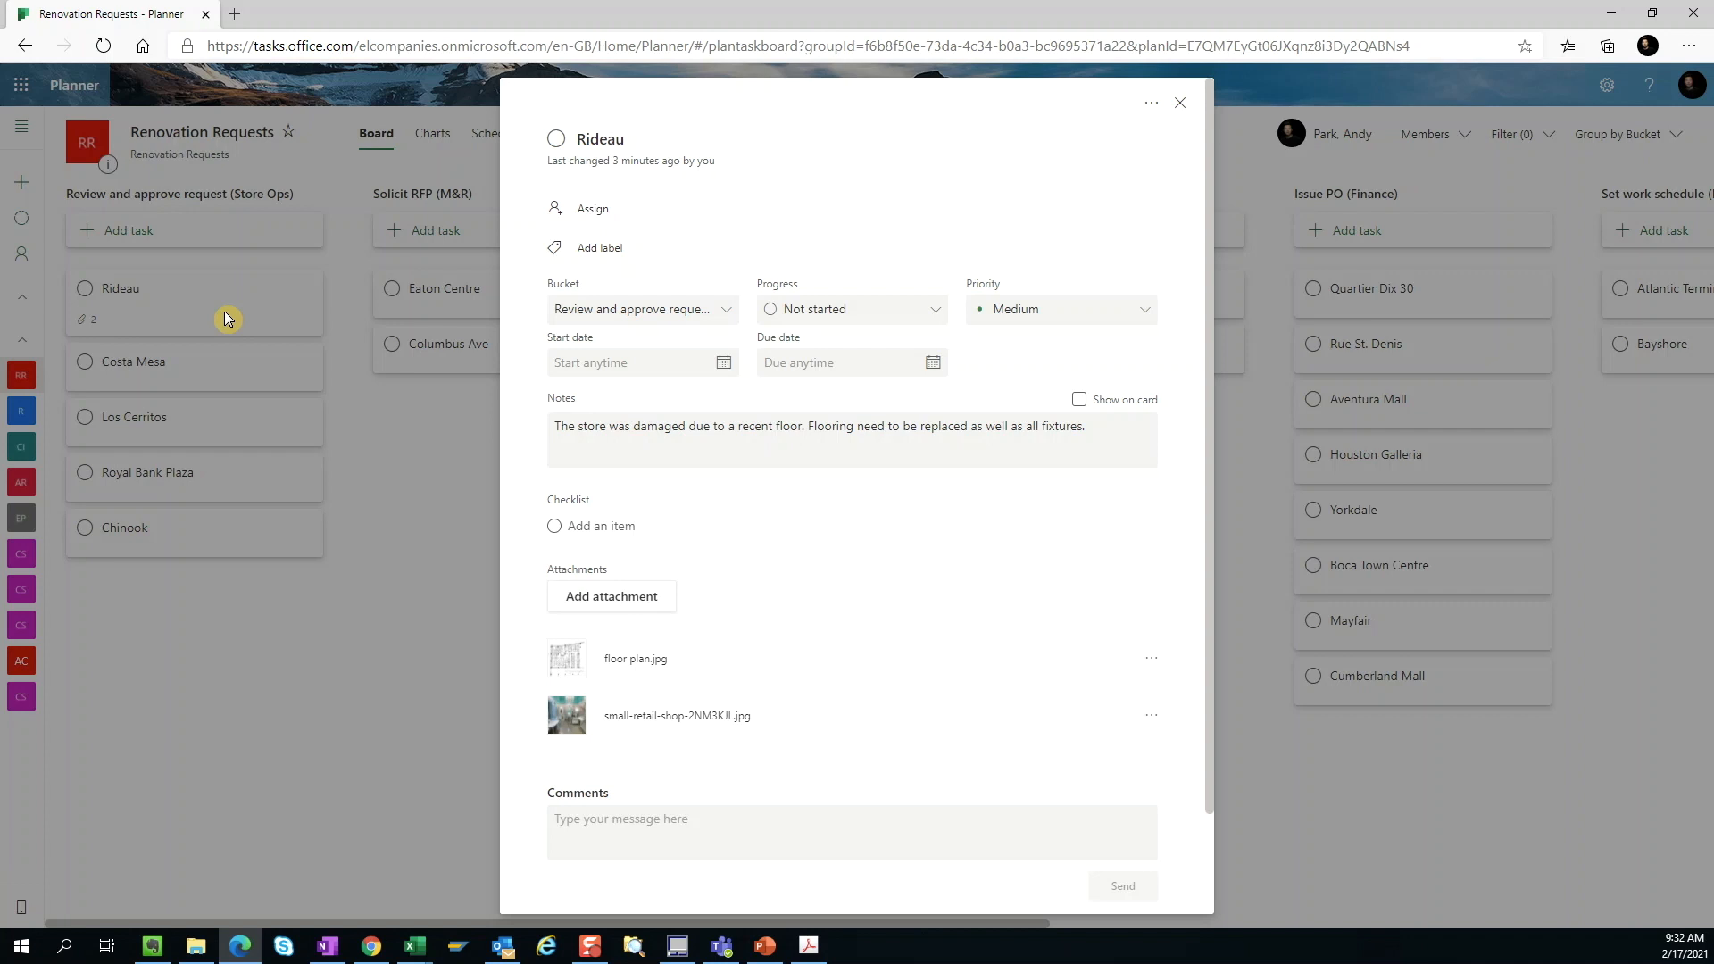
{"action": "left_click", "coordinate": [1179, 113]}
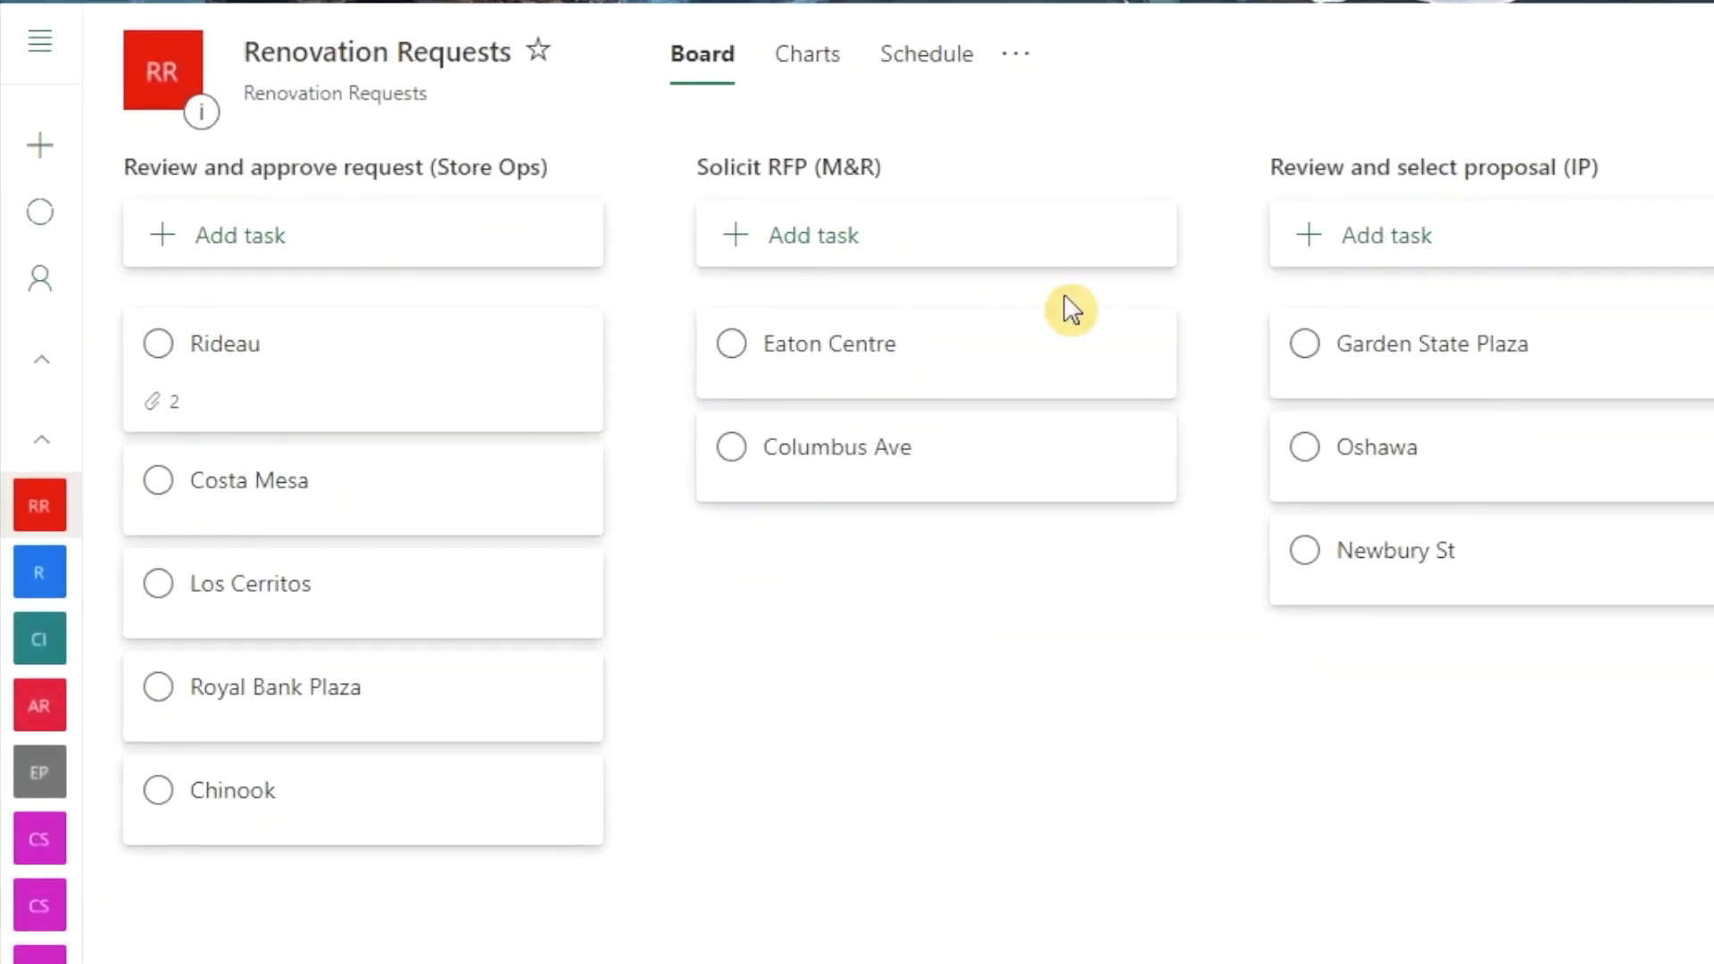
Step: Move the Rideau task through the Solicit RFP (M&R) and Review and select proposal (IP) buckets to Approve proposal (VP Retail)
{"action": "left_click_drag", "start_coordinate": [375, 410], "coordinate": [951, 593]}
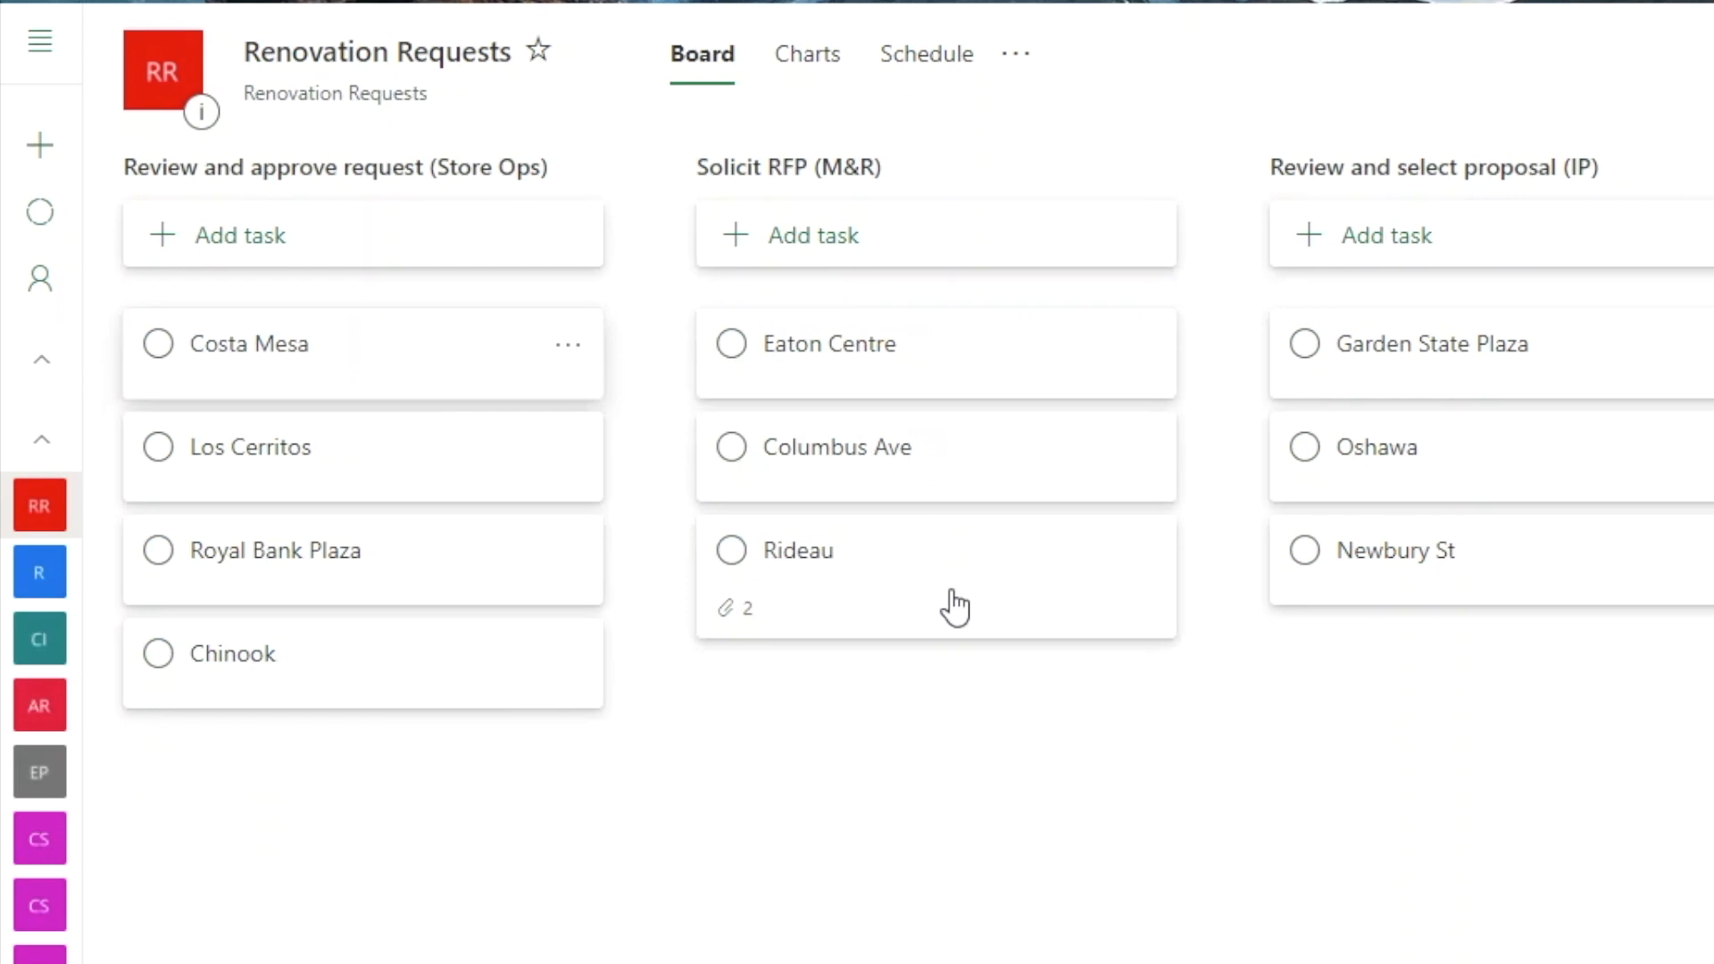
{"action": "left_click_drag", "start_coordinate": [954, 604], "coordinate": [1127, 689]}
{"action": "left_click_drag", "start_coordinate": [486, 689], "coordinate": [870, 691]}
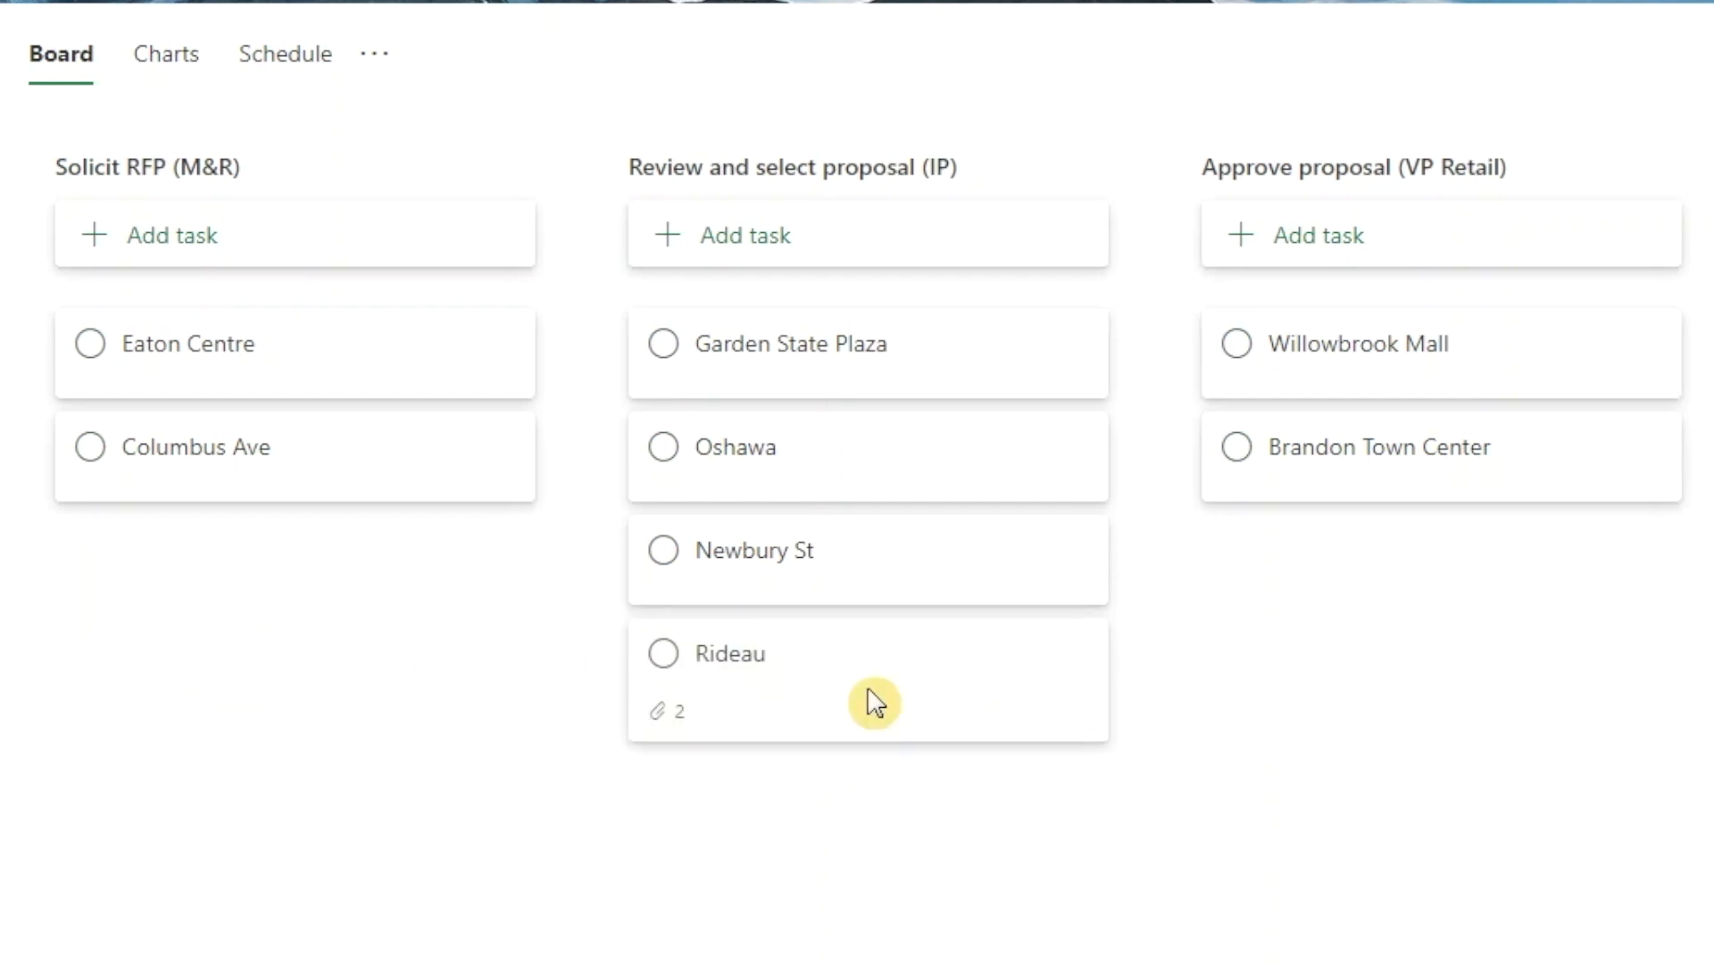
{"action": "left_click_drag", "start_coordinate": [876, 704], "coordinate": [1428, 593]}
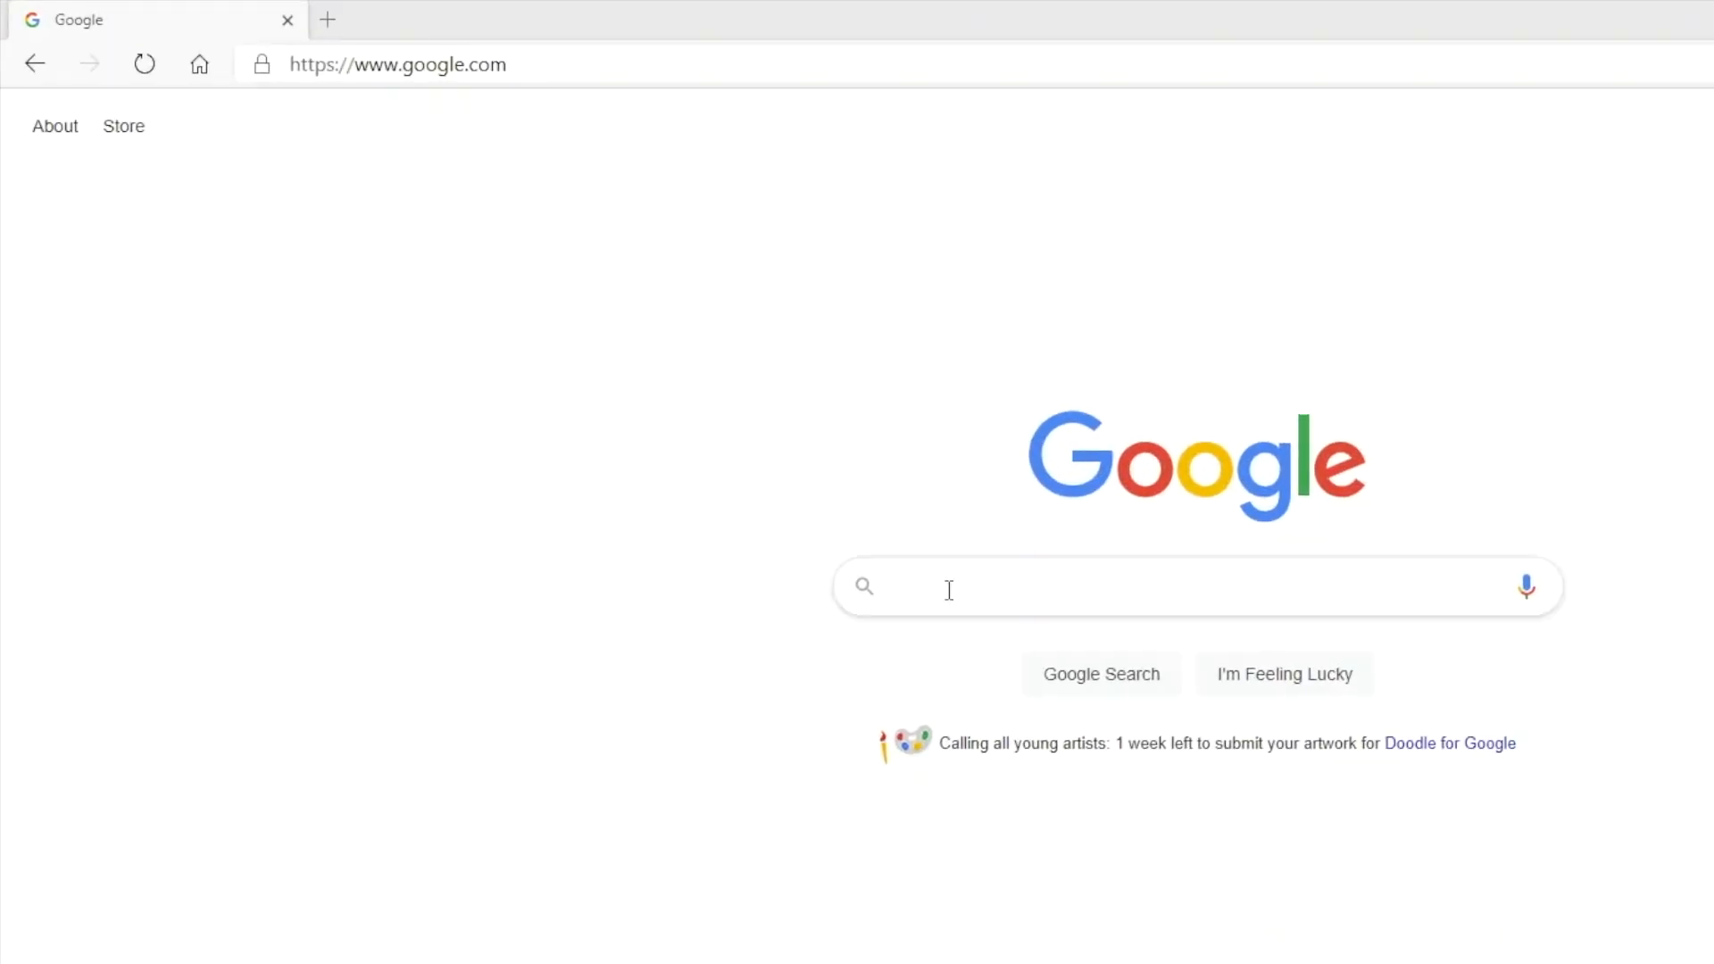
Step: Search Google for "office 365 sign in" and open the Office 365 Login result
{"action": "left_click", "coordinate": [949, 586]}
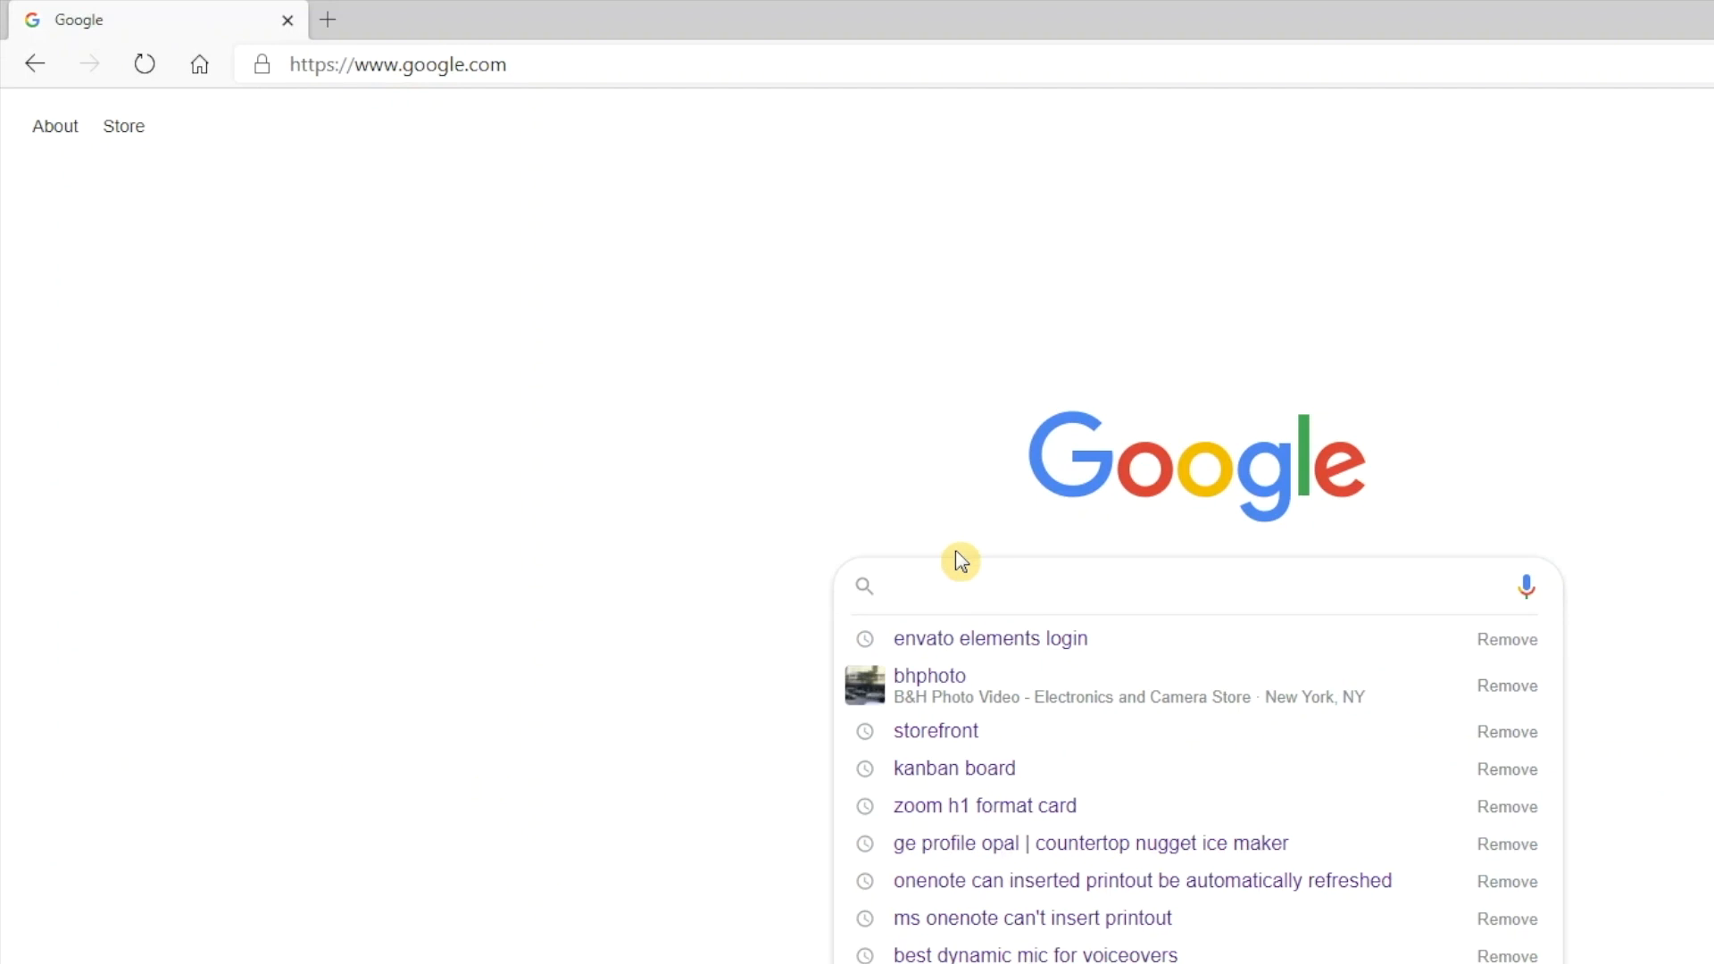
{"action": "type", "text": "office"}
{"action": "key", "text": "Down"}
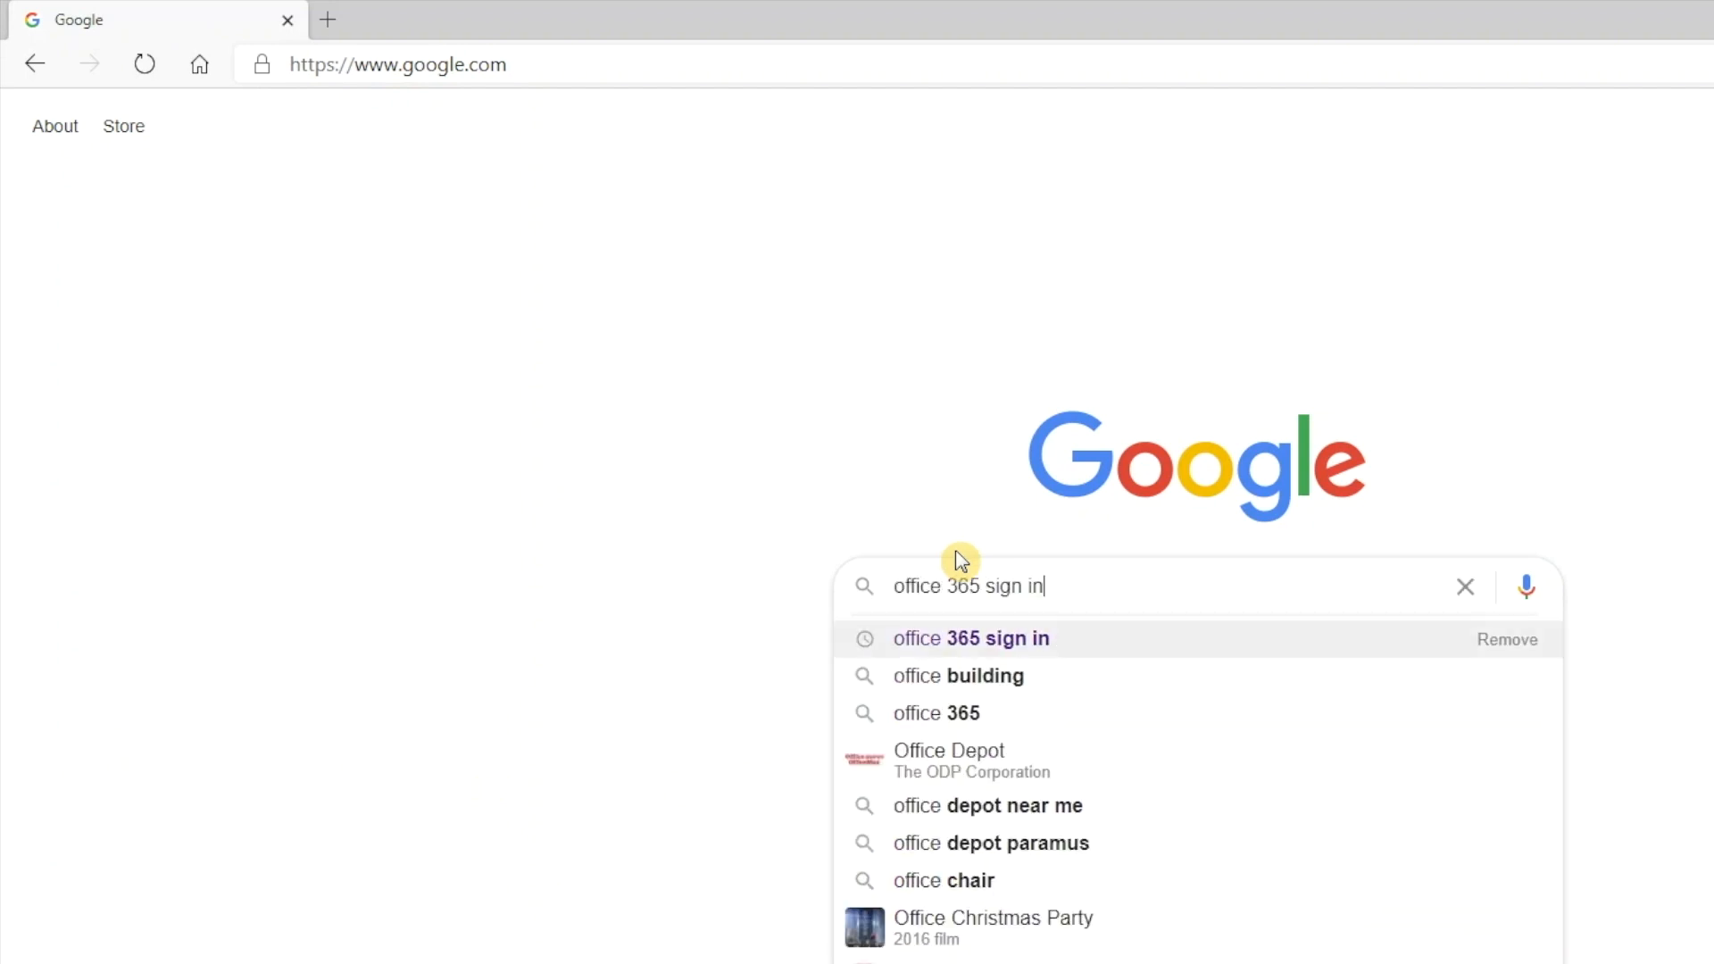
{"action": "key", "text": "Return"}
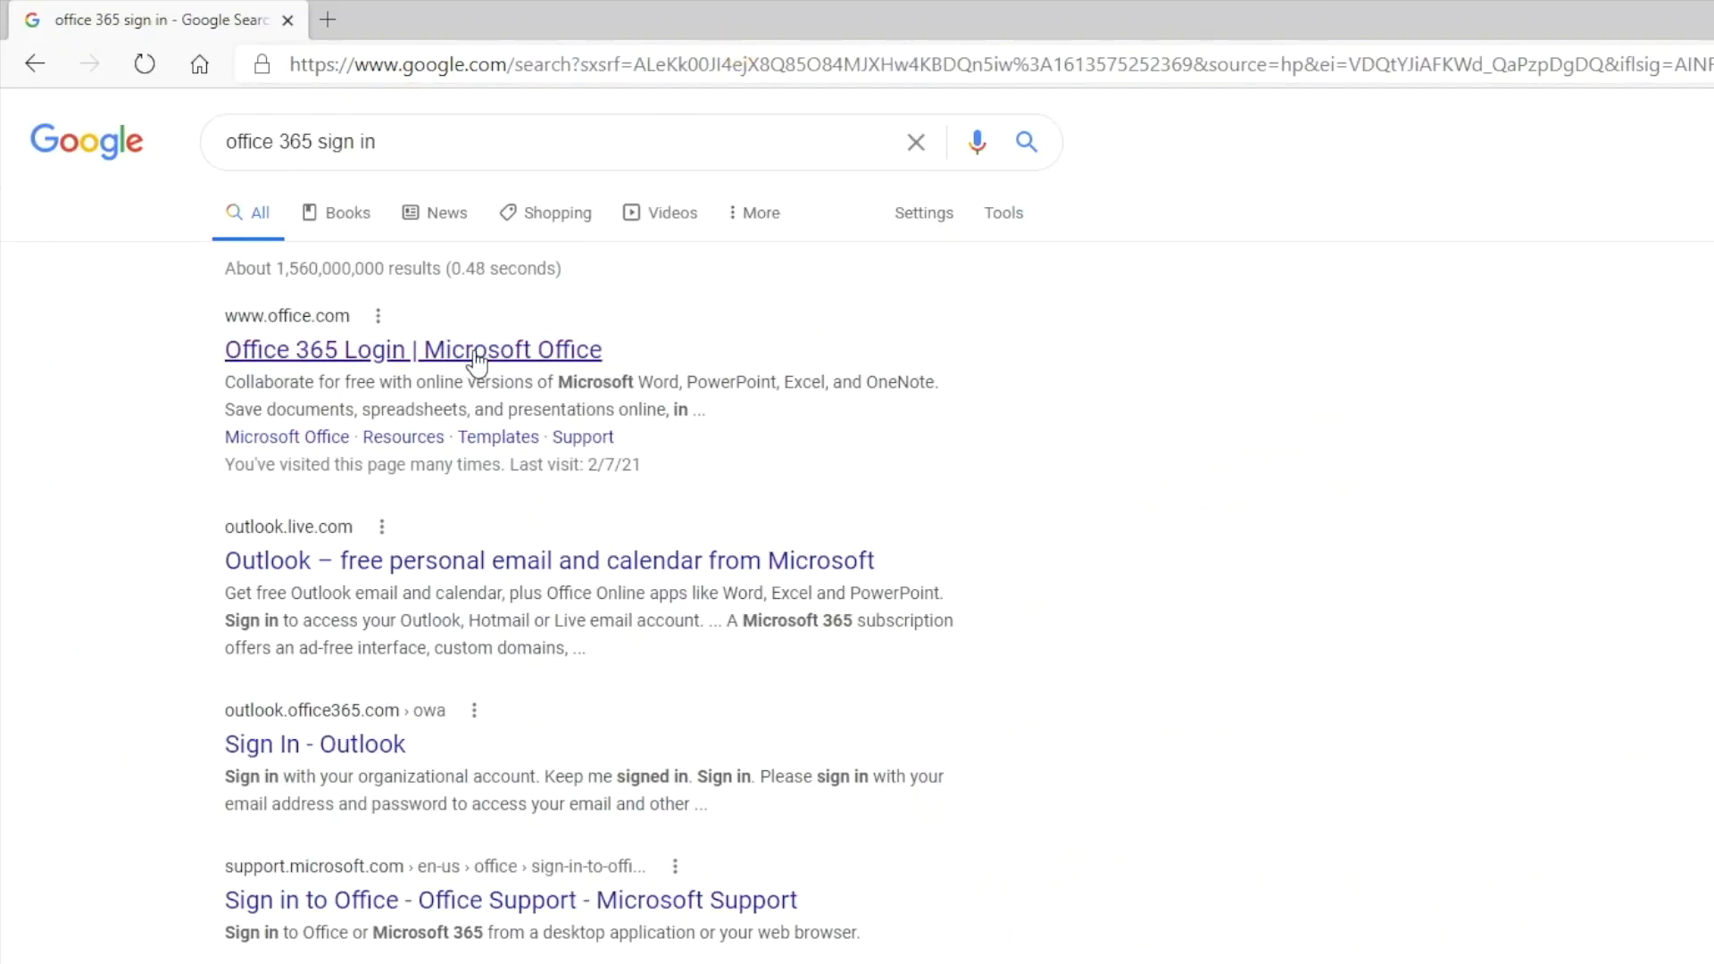
{"action": "left_click", "coordinate": [473, 350]}
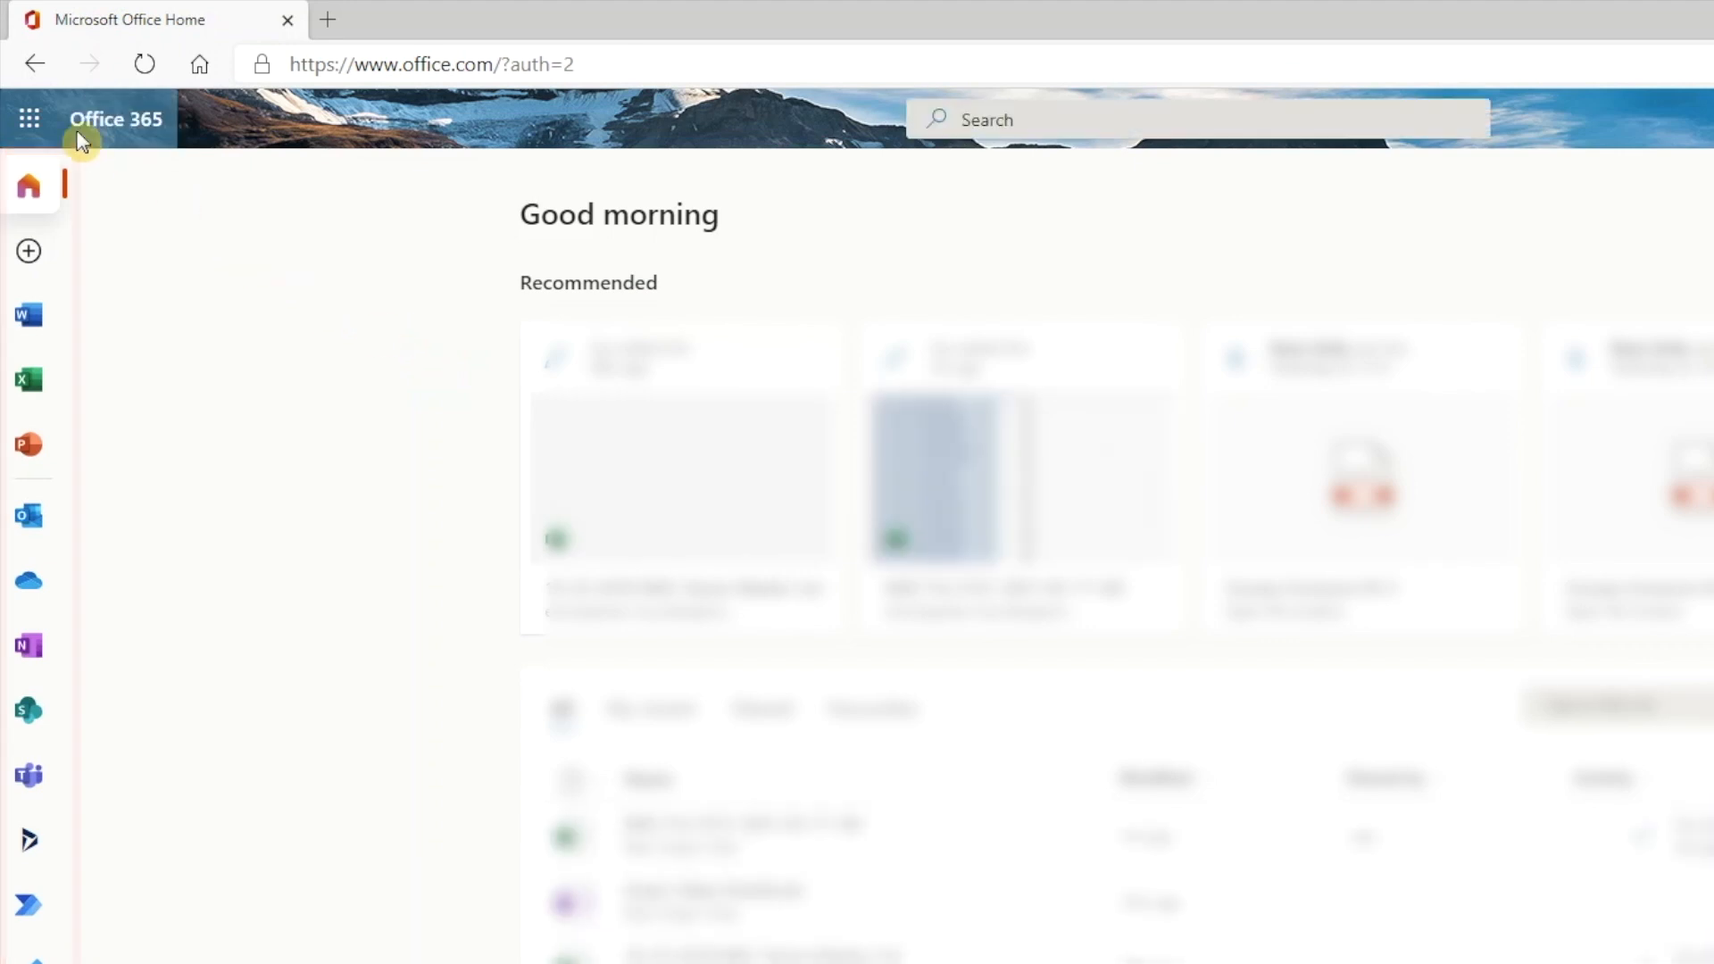
Step: Open Planner from Office 365 and create a private plan named Renovation Requests
{"action": "left_click", "coordinate": [28, 119]}
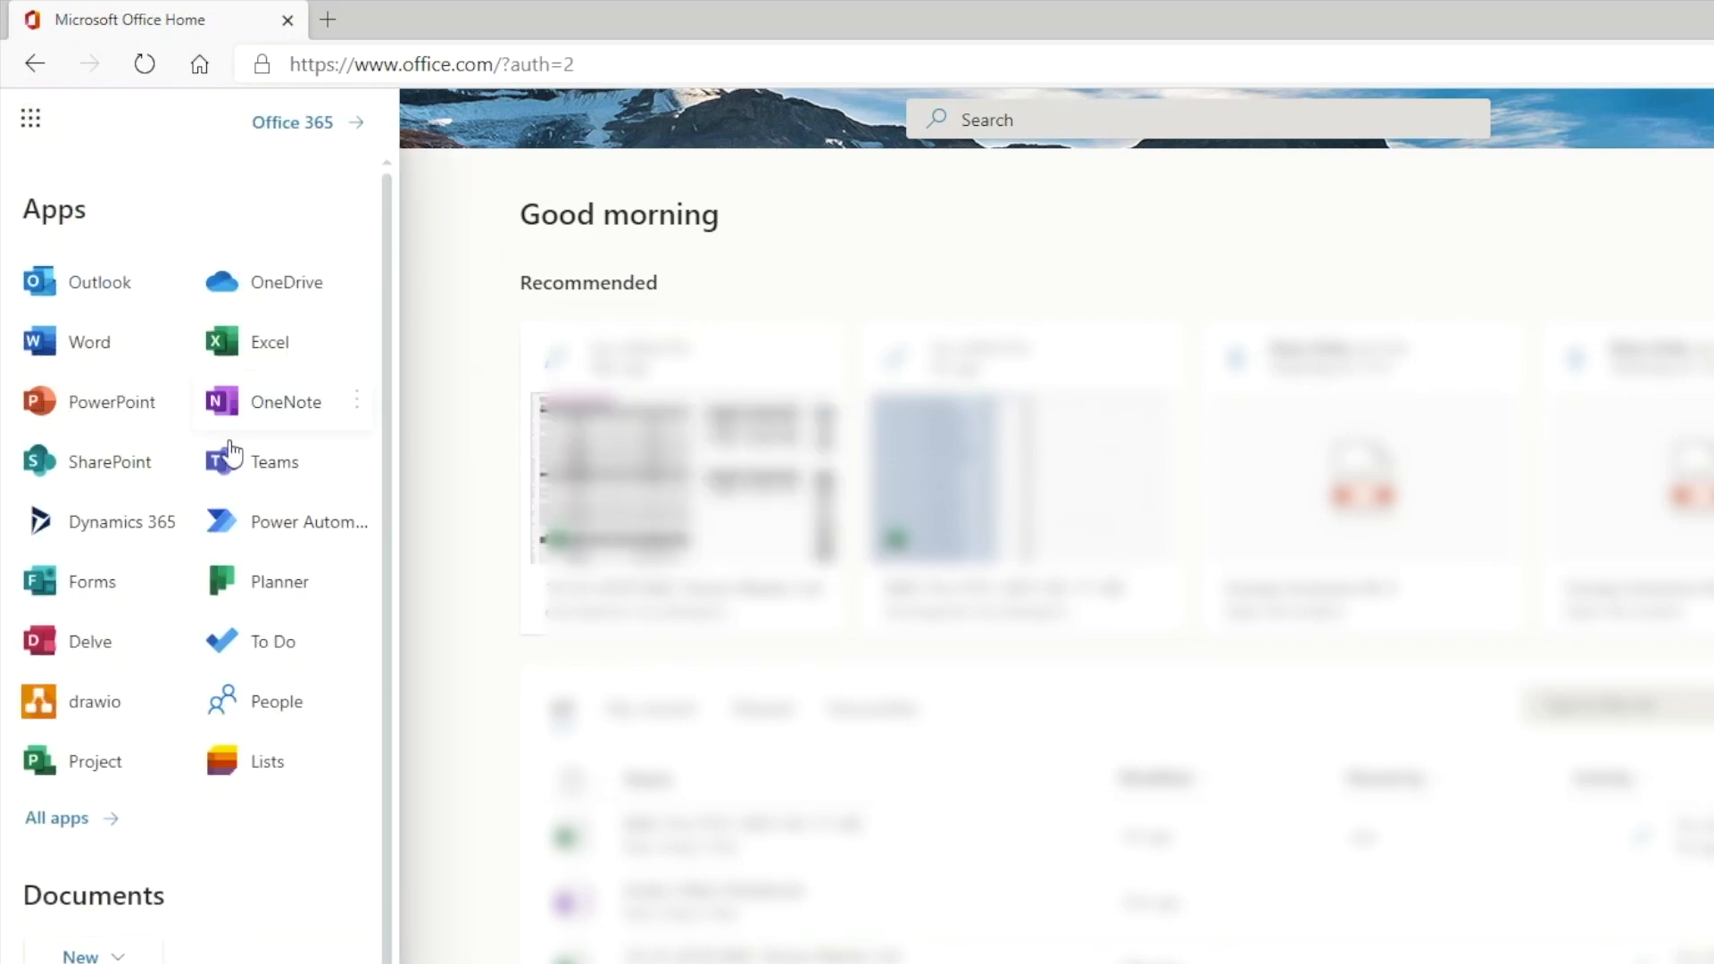
{"action": "left_click", "coordinate": [273, 580]}
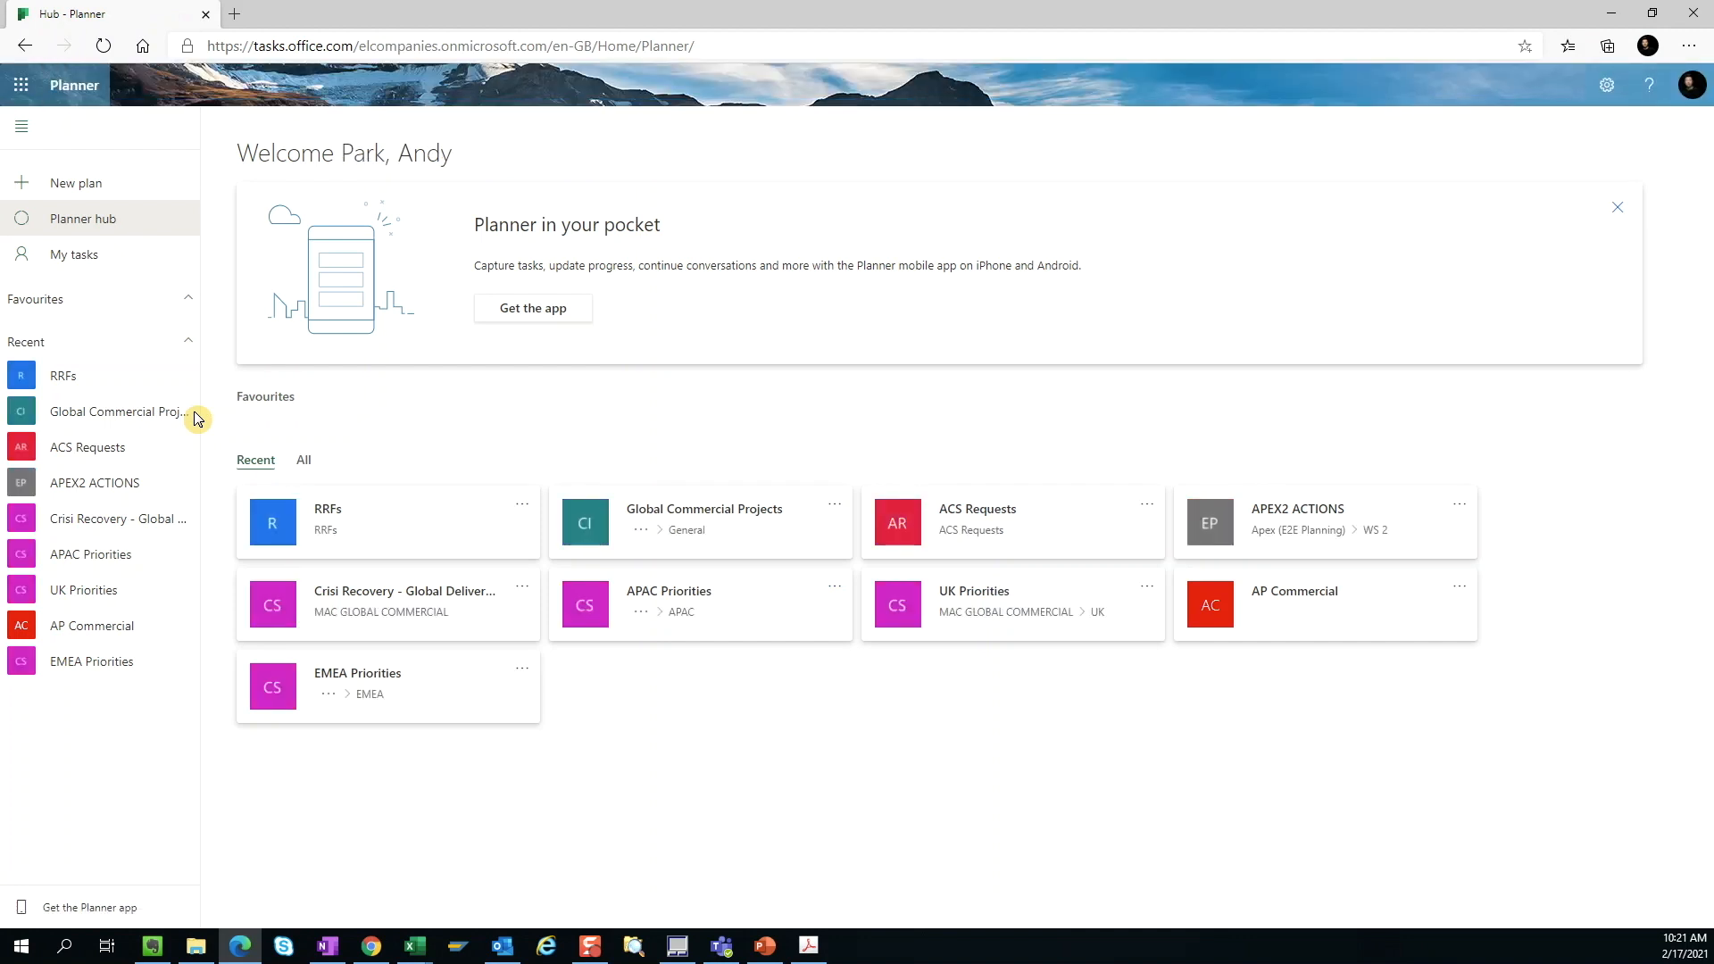
{"action": "left_click", "coordinate": [84, 185]}
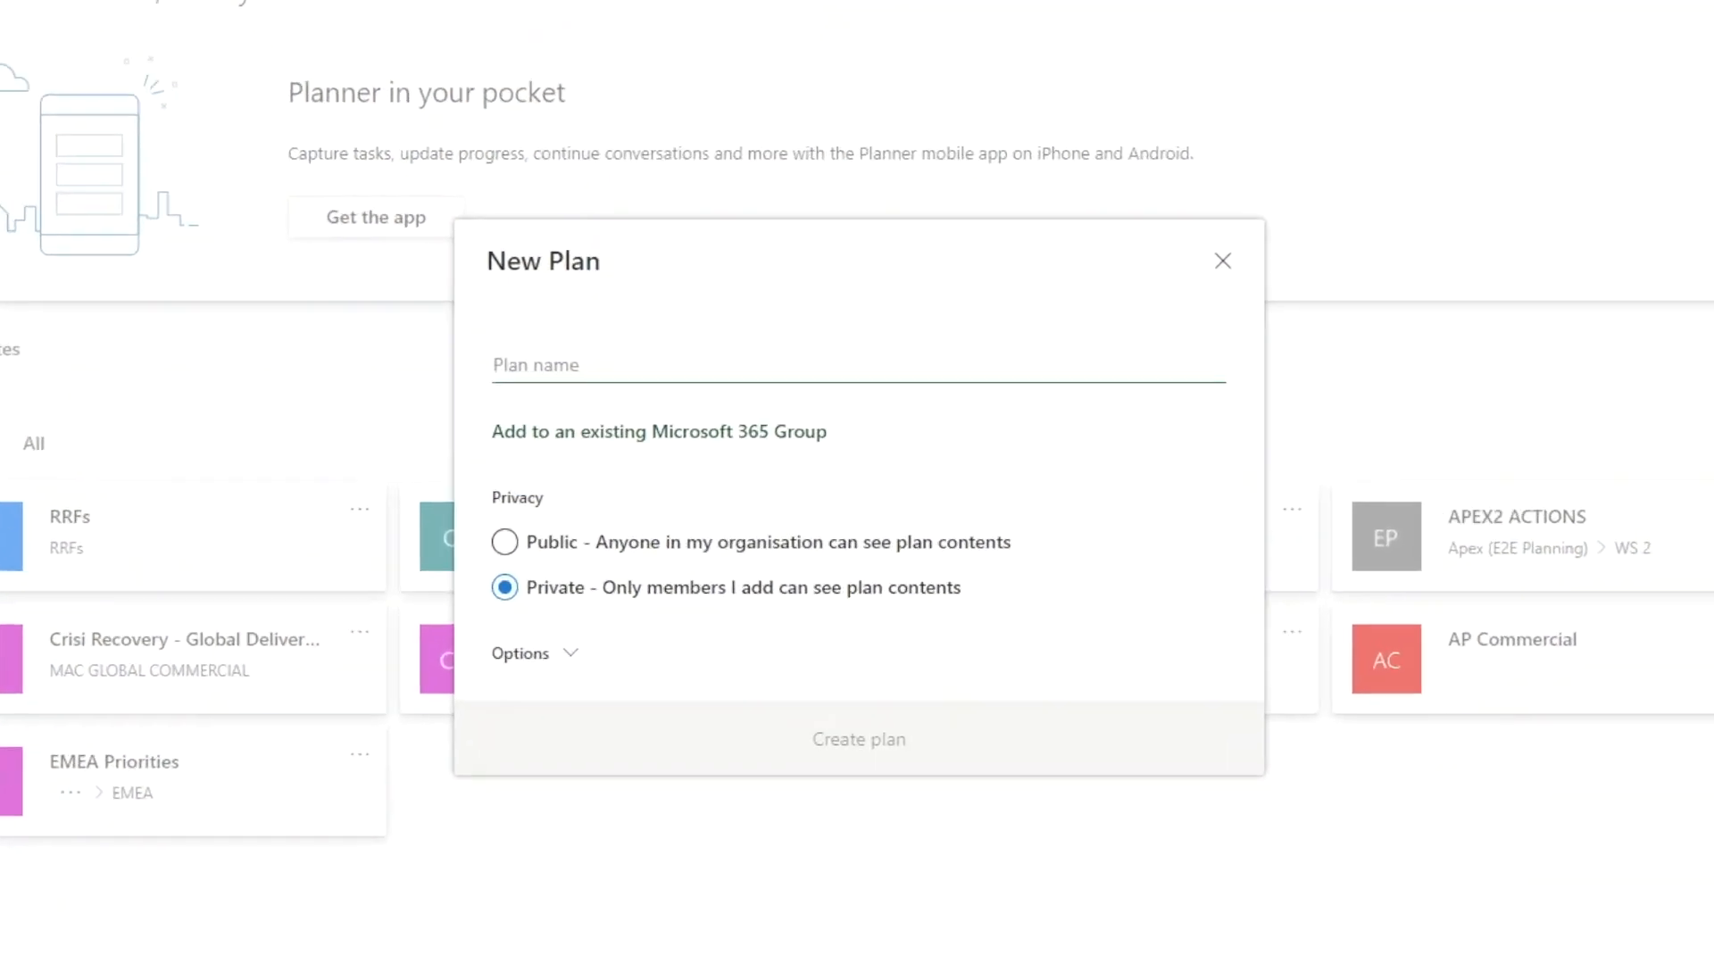
{"action": "type", "text": "Renovation R"}
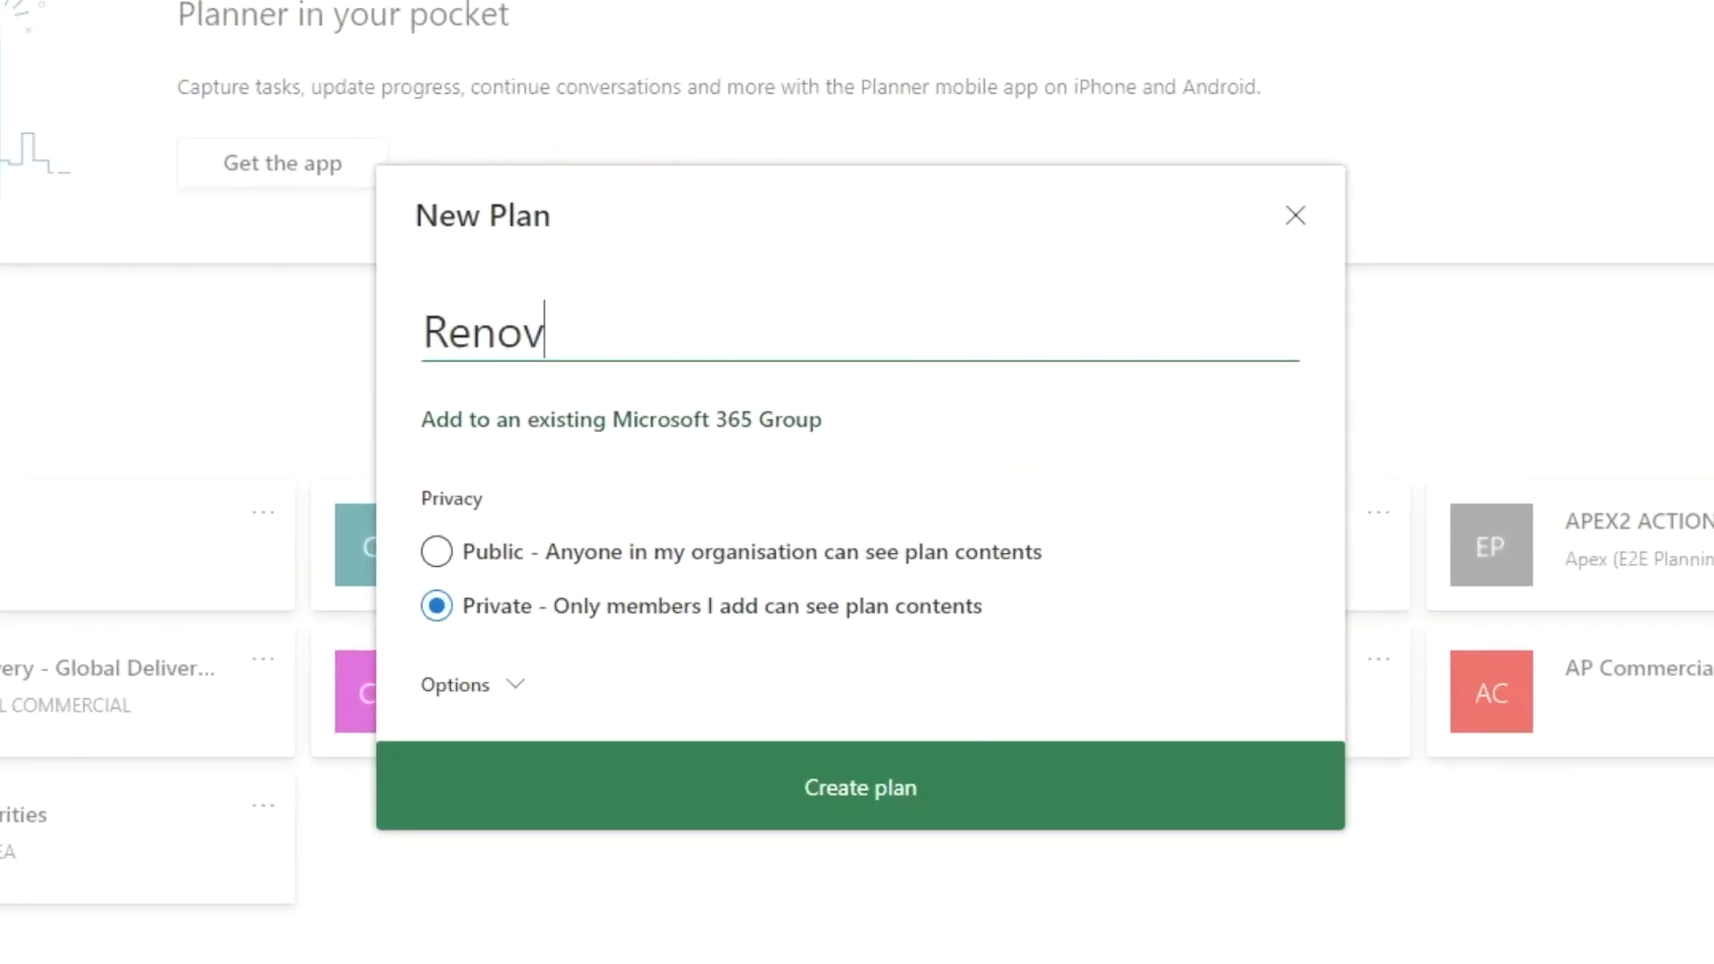
{"action": "type", "text": "equests"}
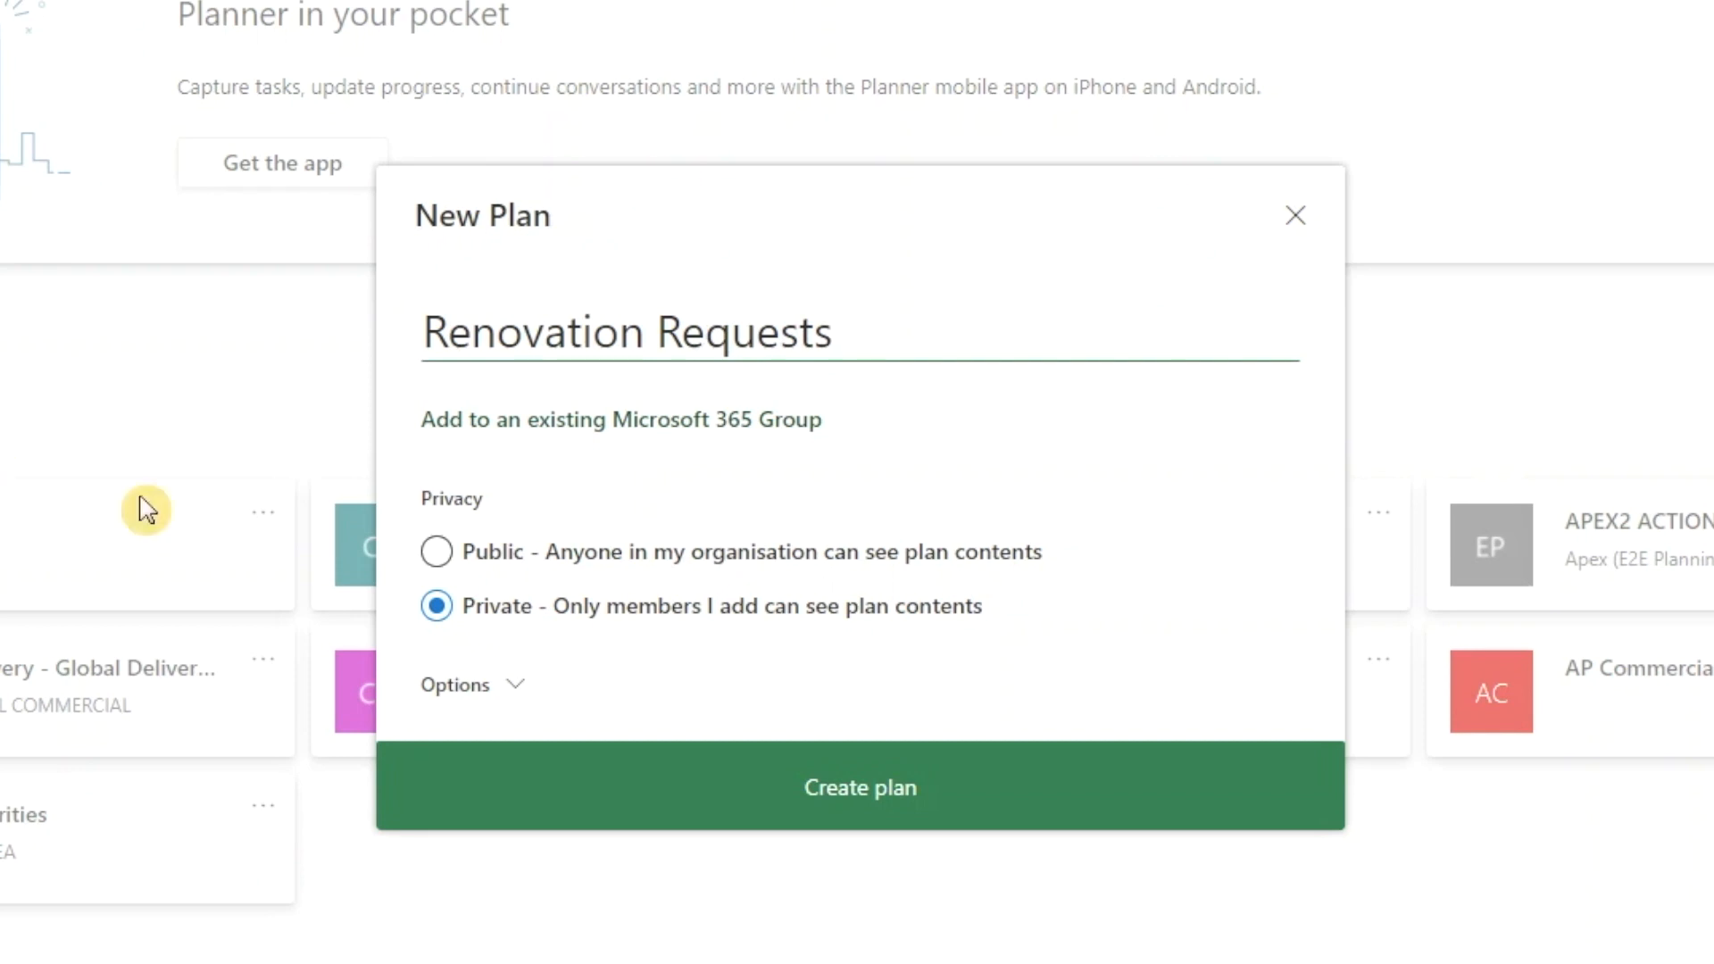
{"action": "left_click", "coordinate": [786, 785]}
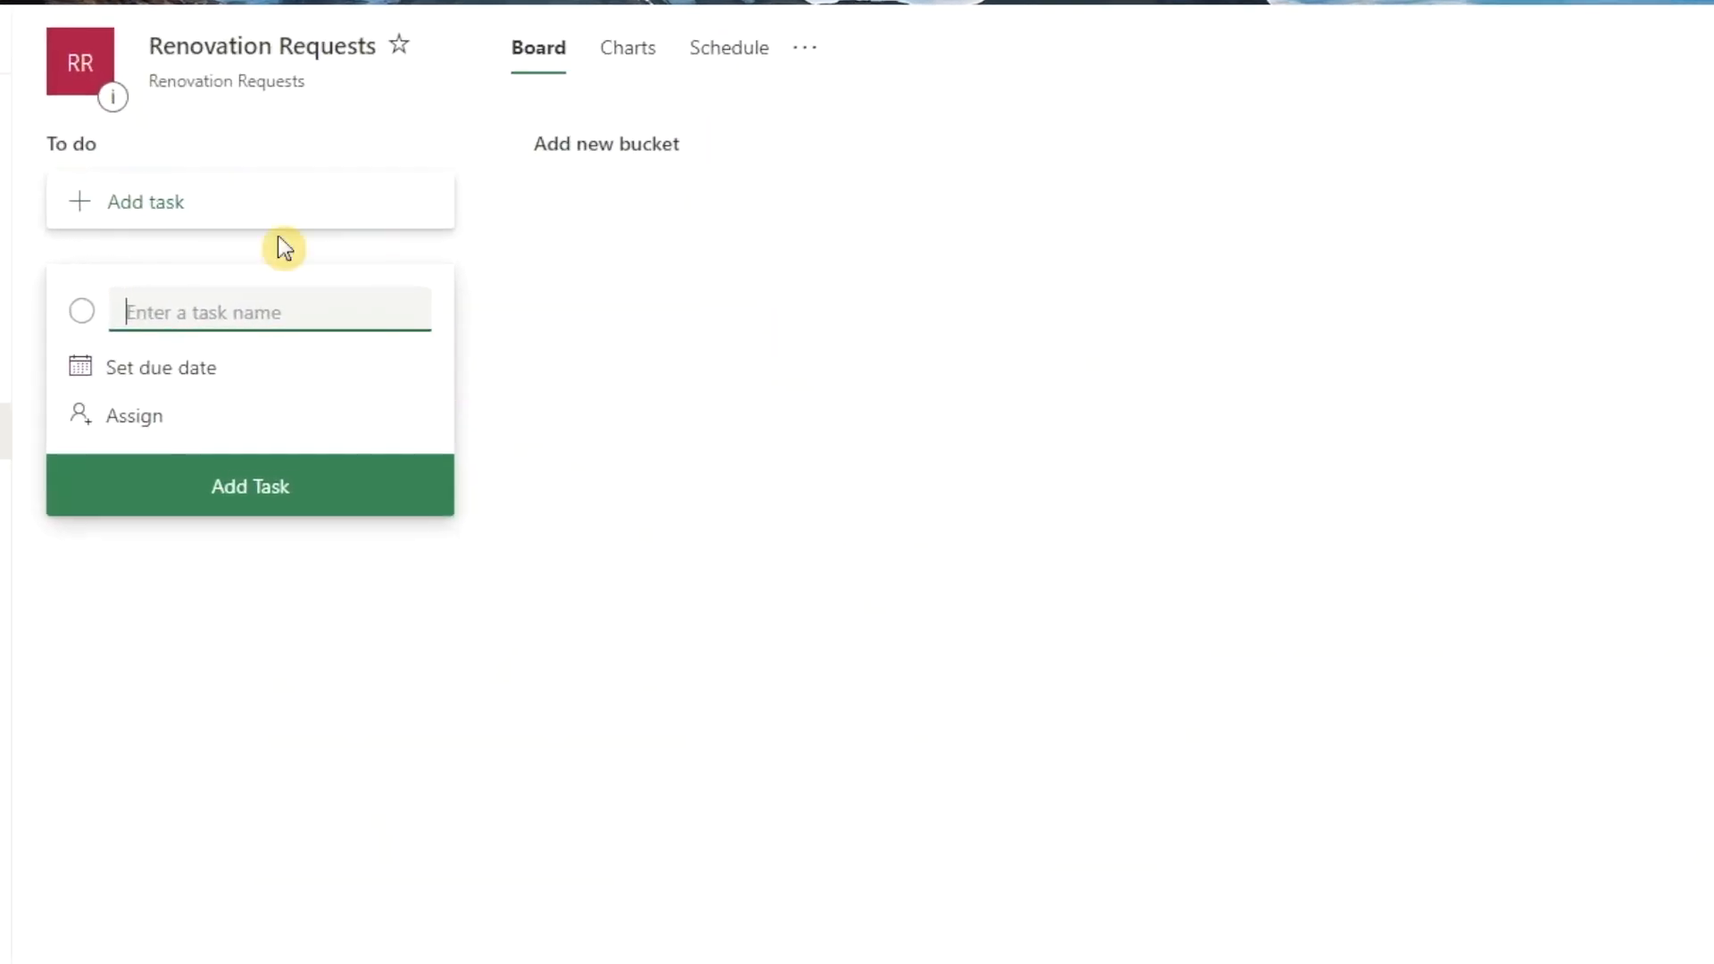
Step: Rename the To do bucket as "Review and approve request (Store Ops)"
{"action": "left_click", "coordinate": [64, 150]}
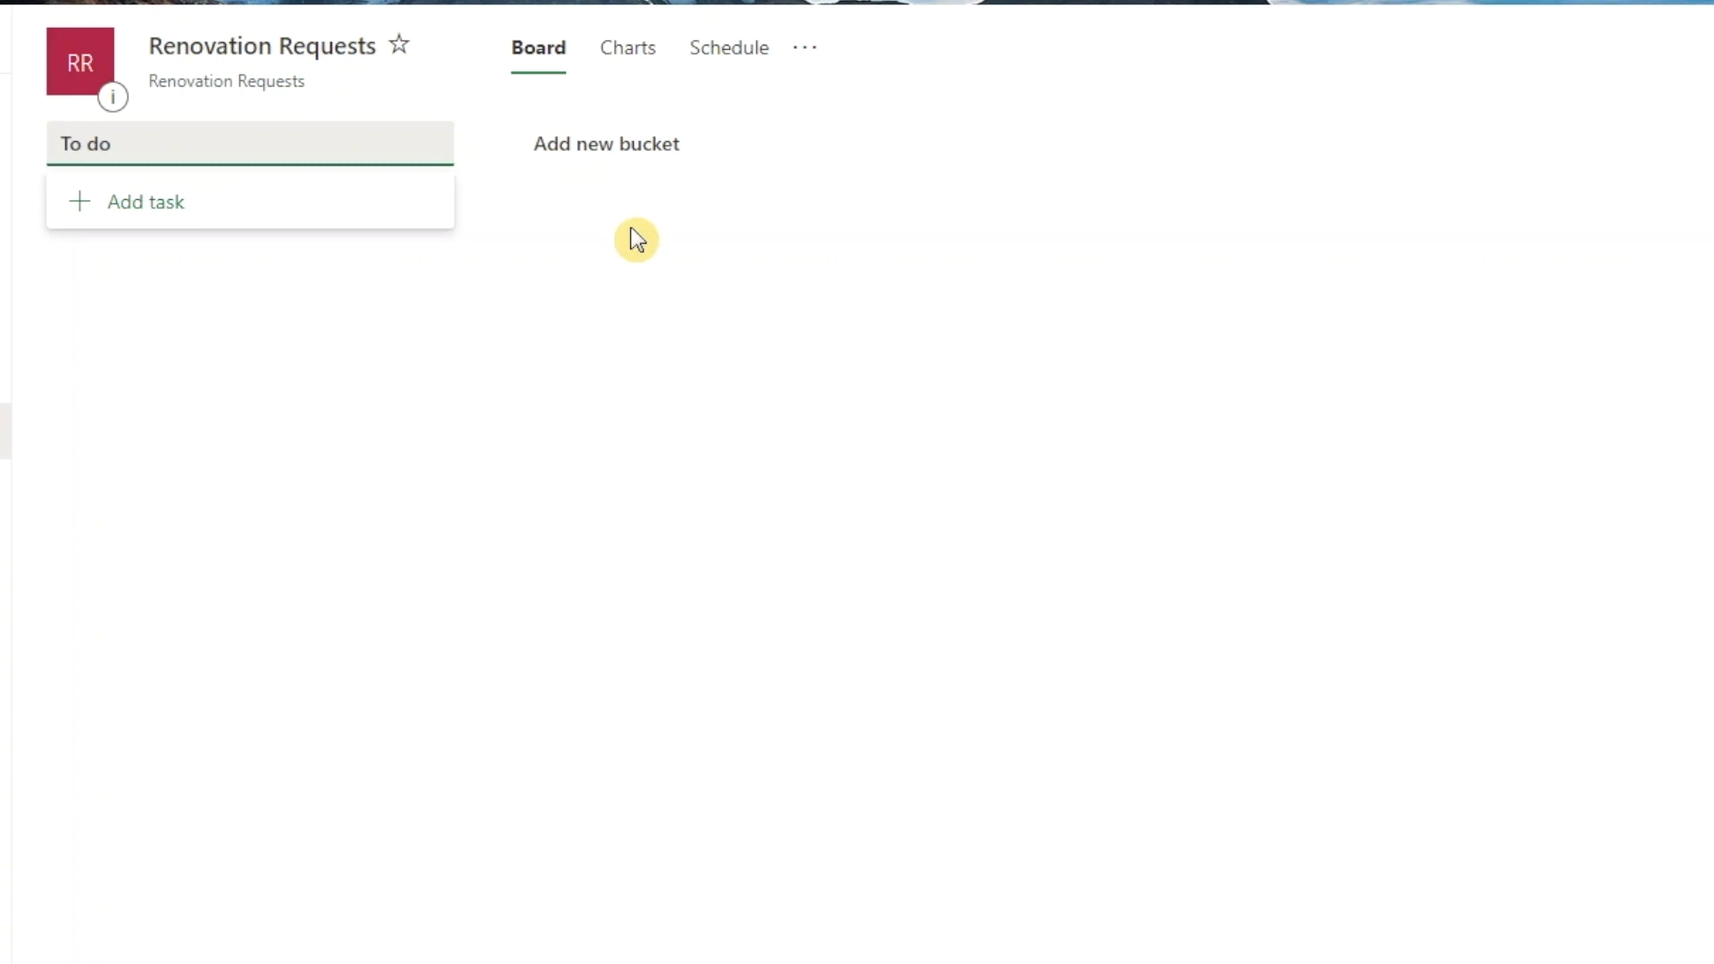
{"action": "key", "text": "BackSpace"}
{"action": "key", "text": "BackSpace"}
{"action": "key", "text": "BackSpace"}
{"action": "key", "text": "BackSpace"}
{"action": "key", "text": "BackSpace"}
{"action": "type", "text": "Review and approve request (Store Ops)"}
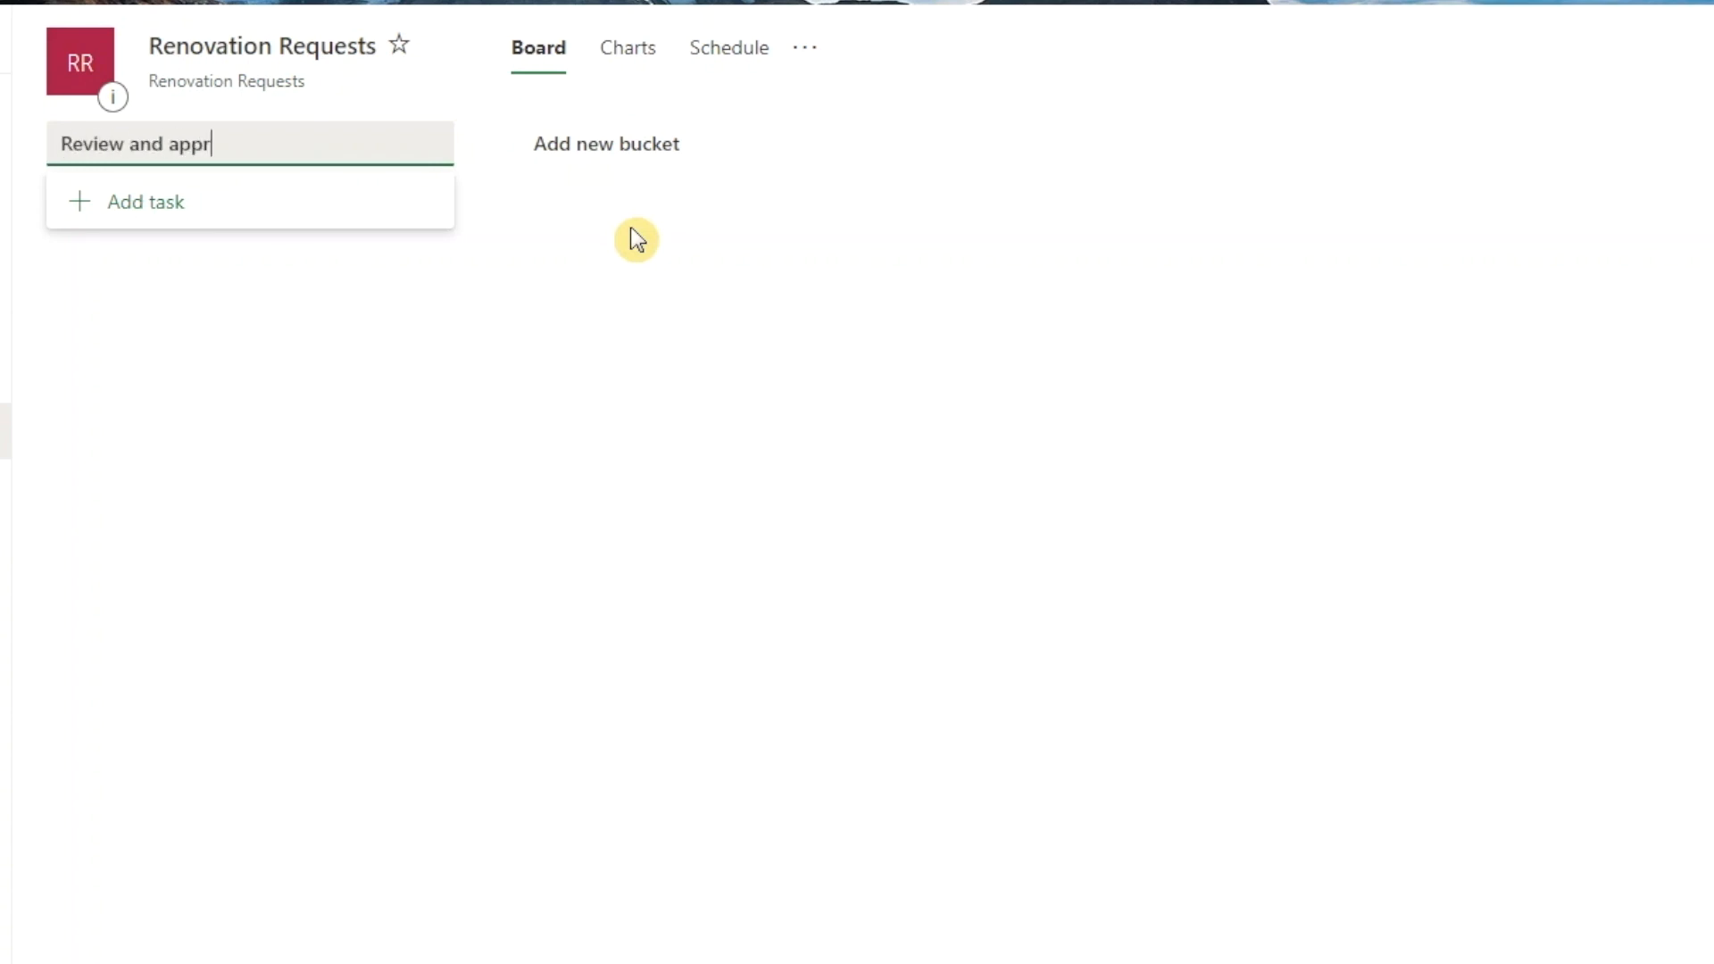
Step: Add a new bucket named "Solicit RFP (M&R)" to the board
{"action": "left_click", "coordinate": [589, 143]}
{"action": "type", "text": "Solicit RFP (M&R)"}
{"action": "key", "text": "Return"}
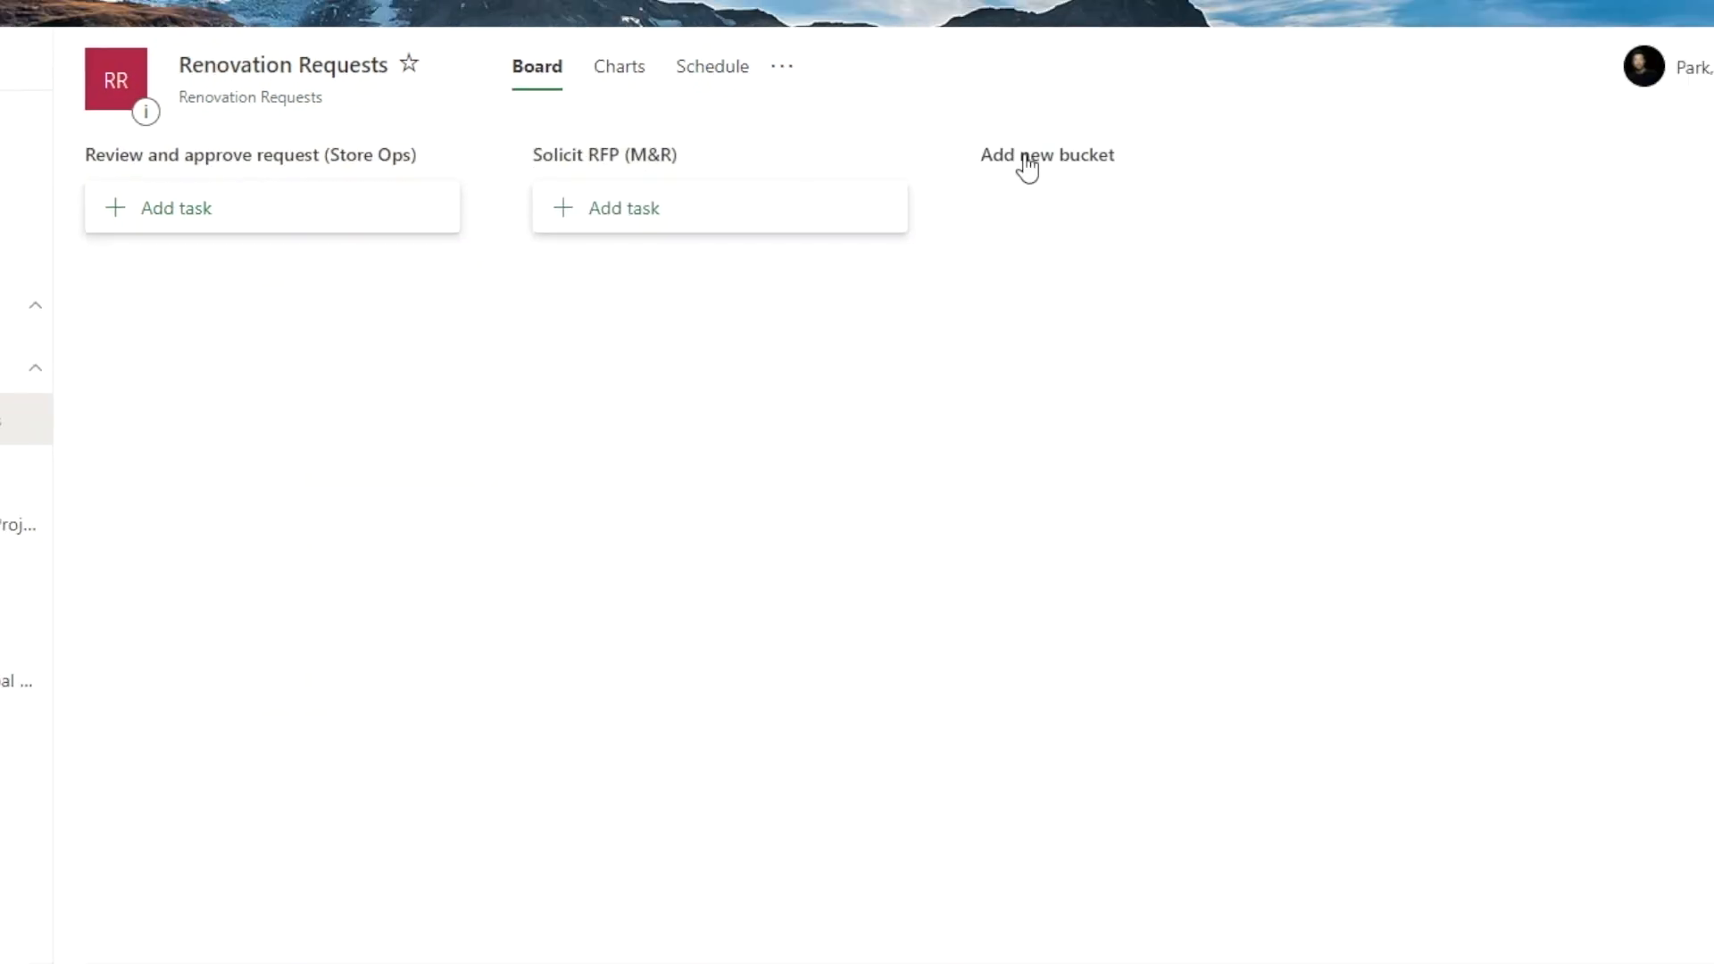
Step: Add two buckets named "Review and select proposal (IP)" and "Approve proposal (VP Retail)"
{"action": "left_click", "coordinate": [1053, 144]}
{"action": "type", "text": "Review and select proposal (IP)"}
{"action": "key", "text": "Return"}
{"action": "left_click", "coordinate": [1521, 152]}
{"action": "type", "text": "Approve proposal (VP Retail)"}
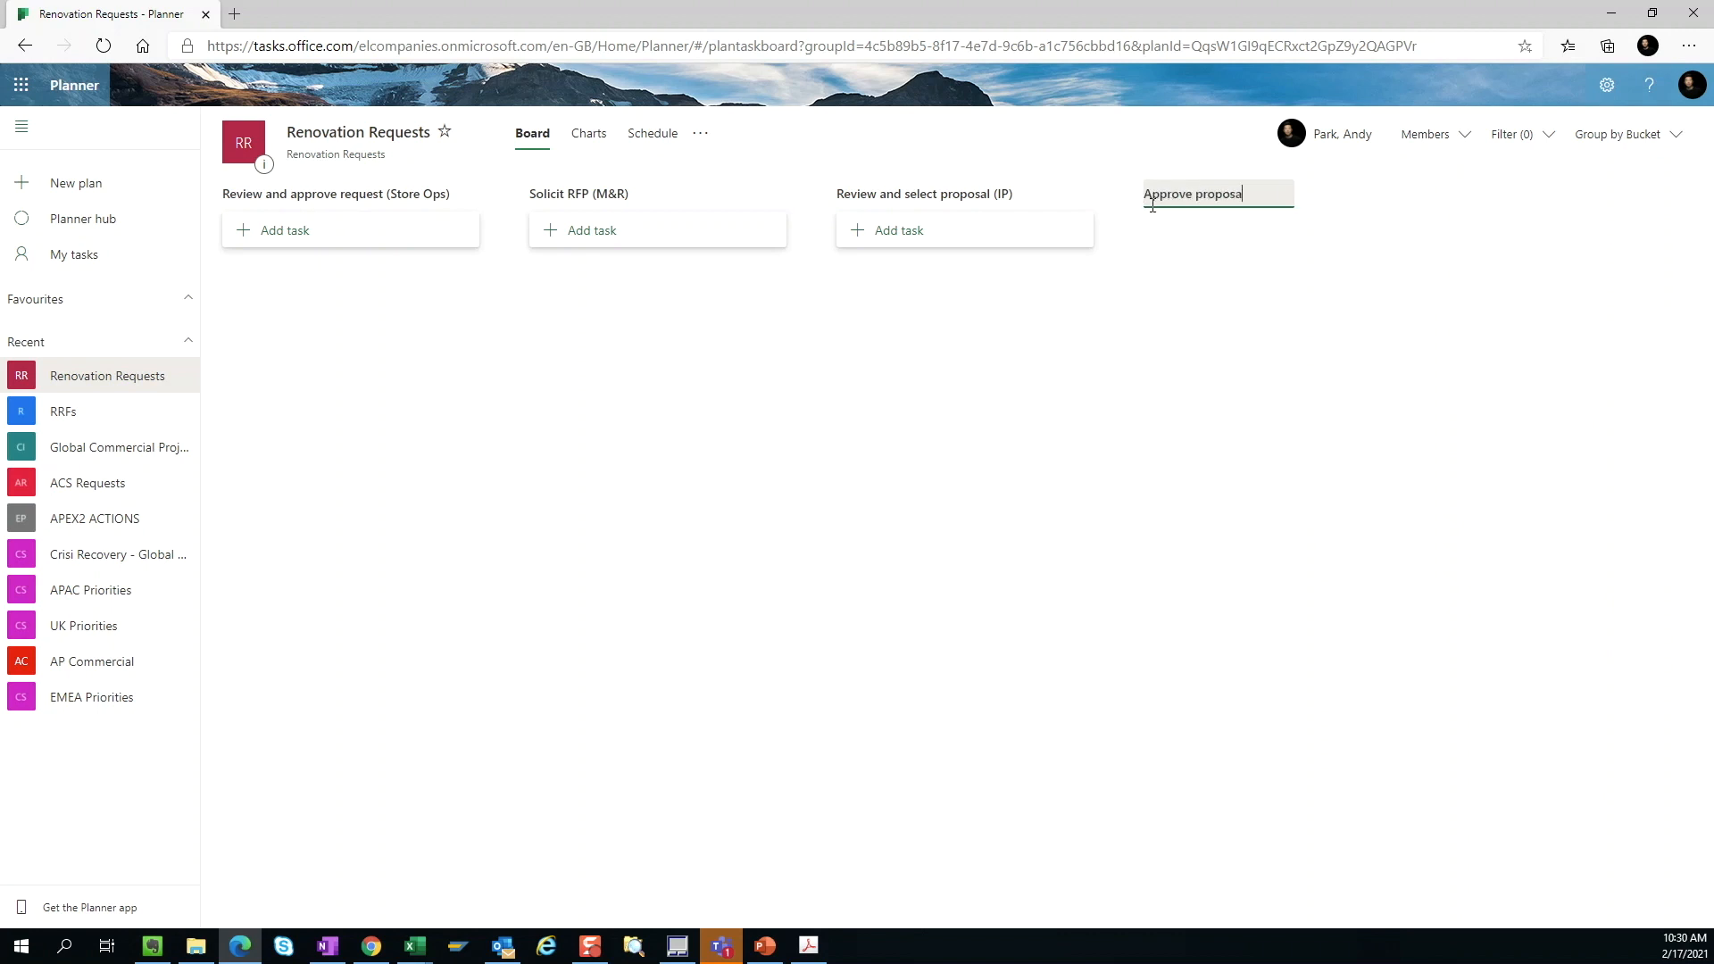
{"action": "key", "text": "Return"}
Step: Add two buckets named "Issue PO (Finance)" and "Set work schedule (M&R)"
{"action": "left_click", "coordinate": [1468, 189]}
{"action": "type", "text": "Issue PO (Finance)"}
{"action": "key", "text": "Return"}
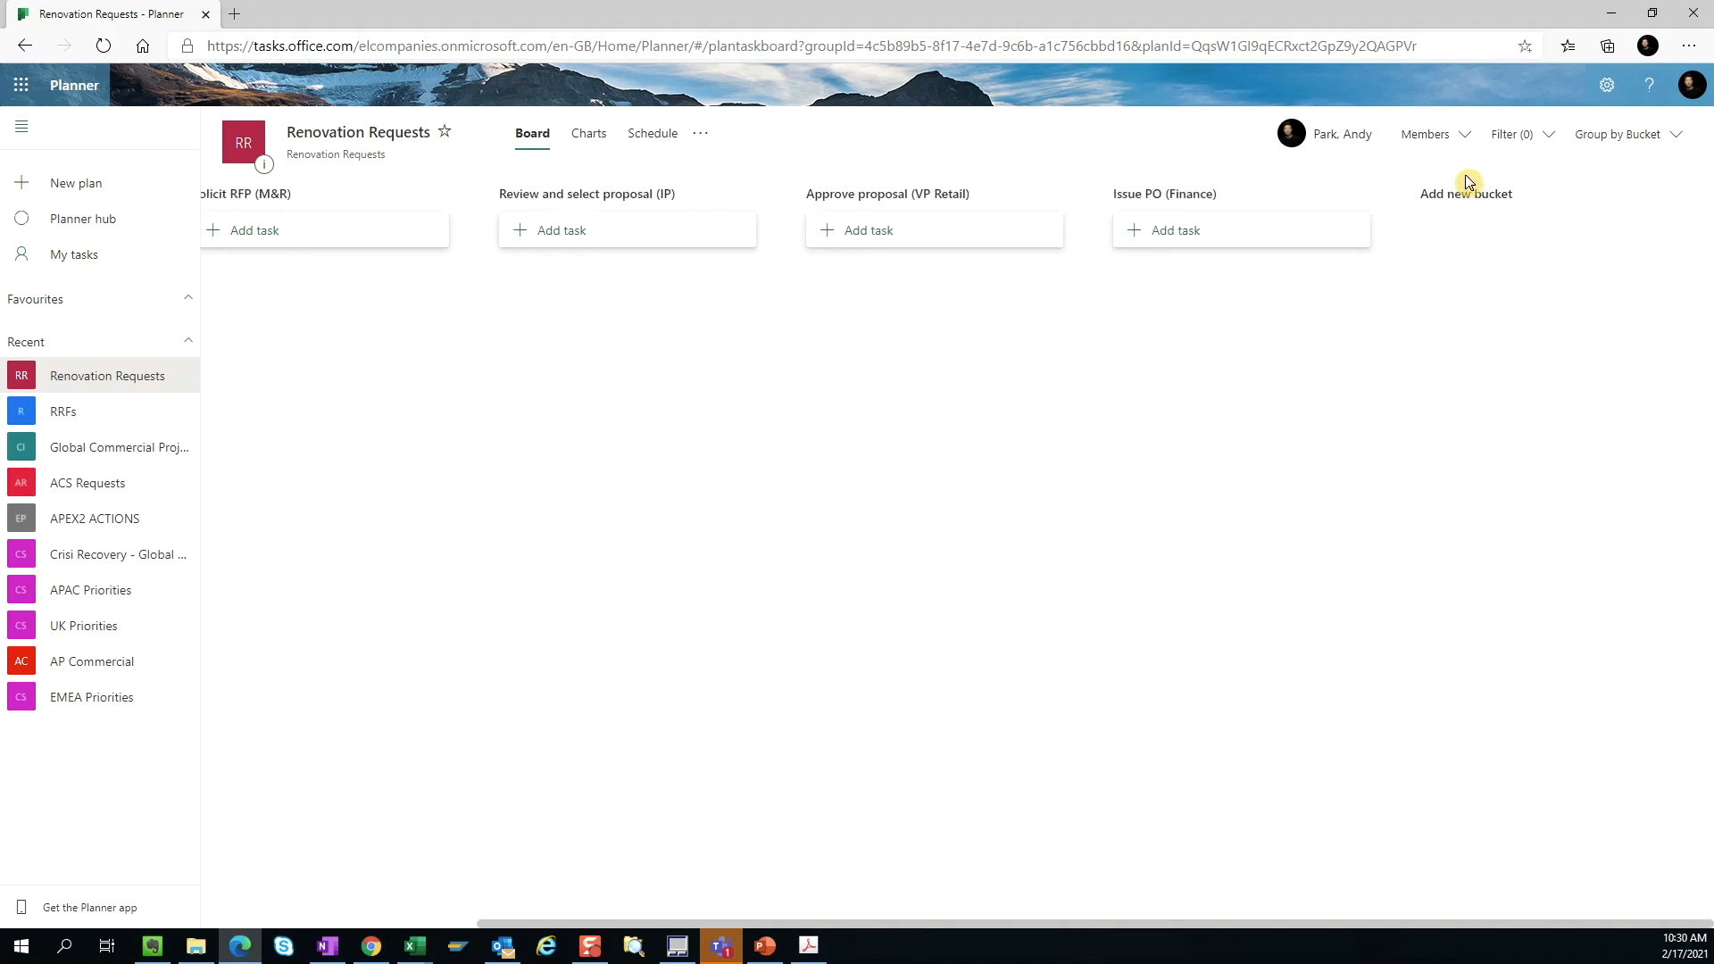
{"action": "left_click", "coordinate": [1468, 190]}
{"action": "type", "text": "Set work schedule (M&R)"}
{"action": "key", "text": "Return"}
Step: Add two buckets named "Confirm work completion (Regional Mgr)" and "Close PO (Finance)"
{"action": "left_click", "coordinate": [1492, 193]}
{"action": "type", "text": "Confirm work completion (Regional Mgr)"}
{"action": "key", "text": "Return"}
{"action": "left_click", "coordinate": [1491, 195]}
{"action": "type", "text": "Close PO (Finance)"}
{"action": "key", "text": "Return"}
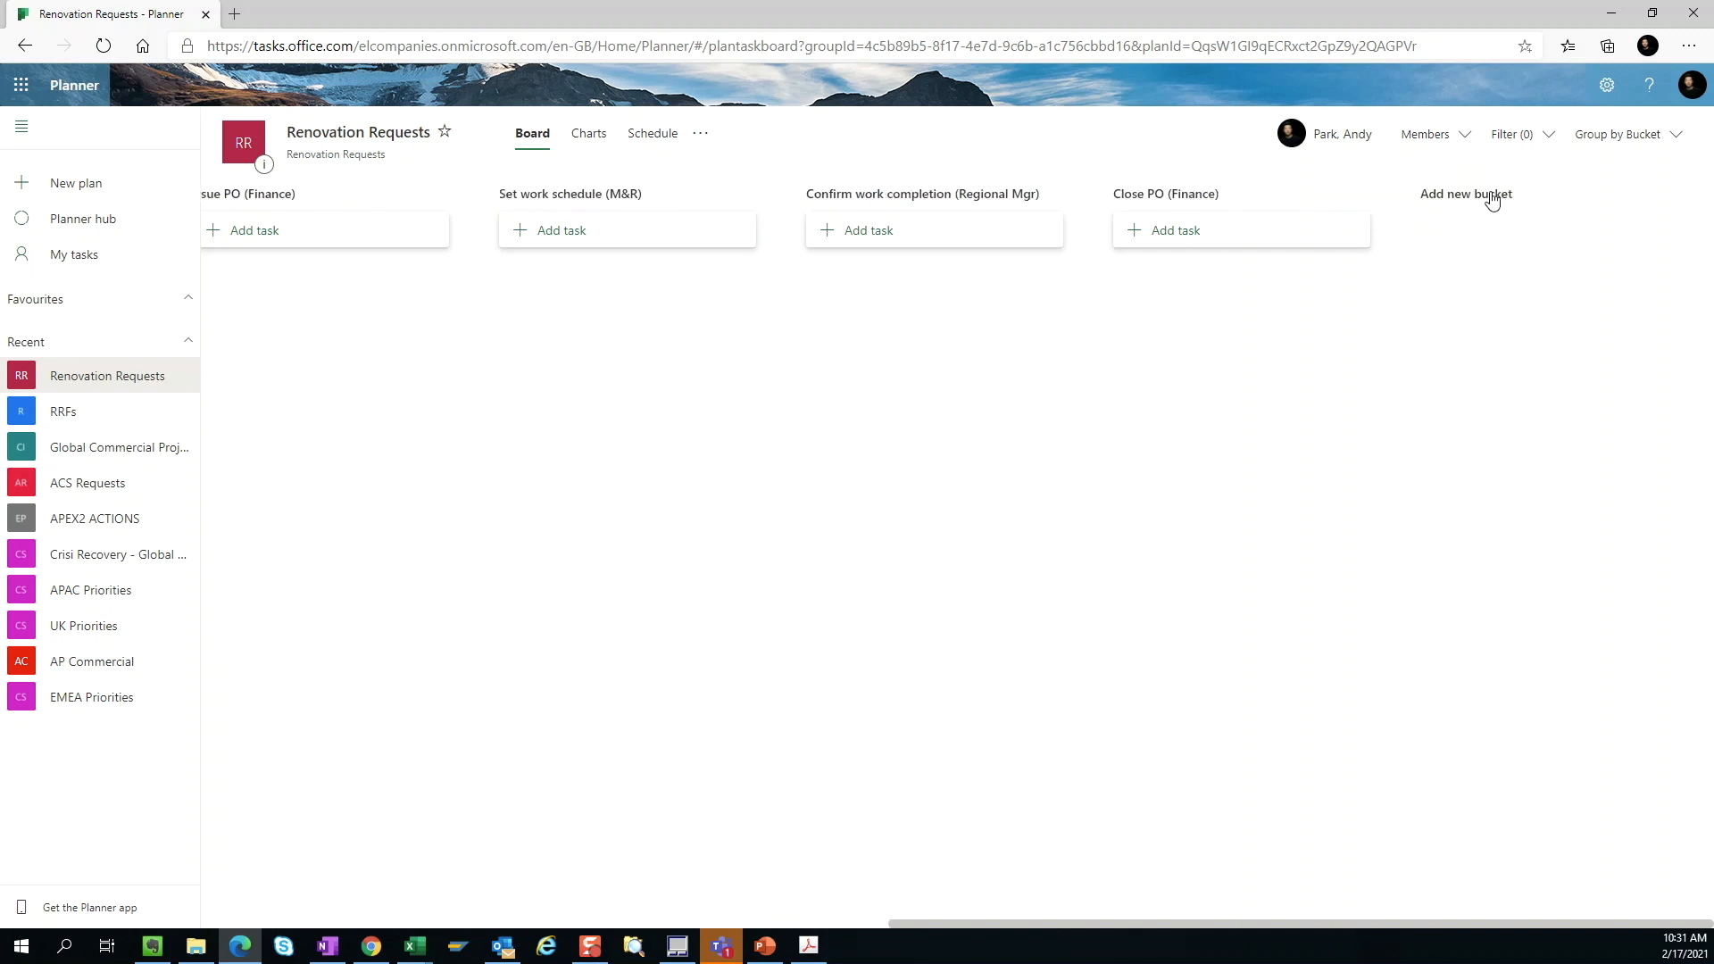
Step: Add a task named "Los Cerritos" to the Review and approve request (Store Ops) bucket
{"action": "left_click_drag", "start_coordinate": [1008, 924], "coordinate": [259, 810]}
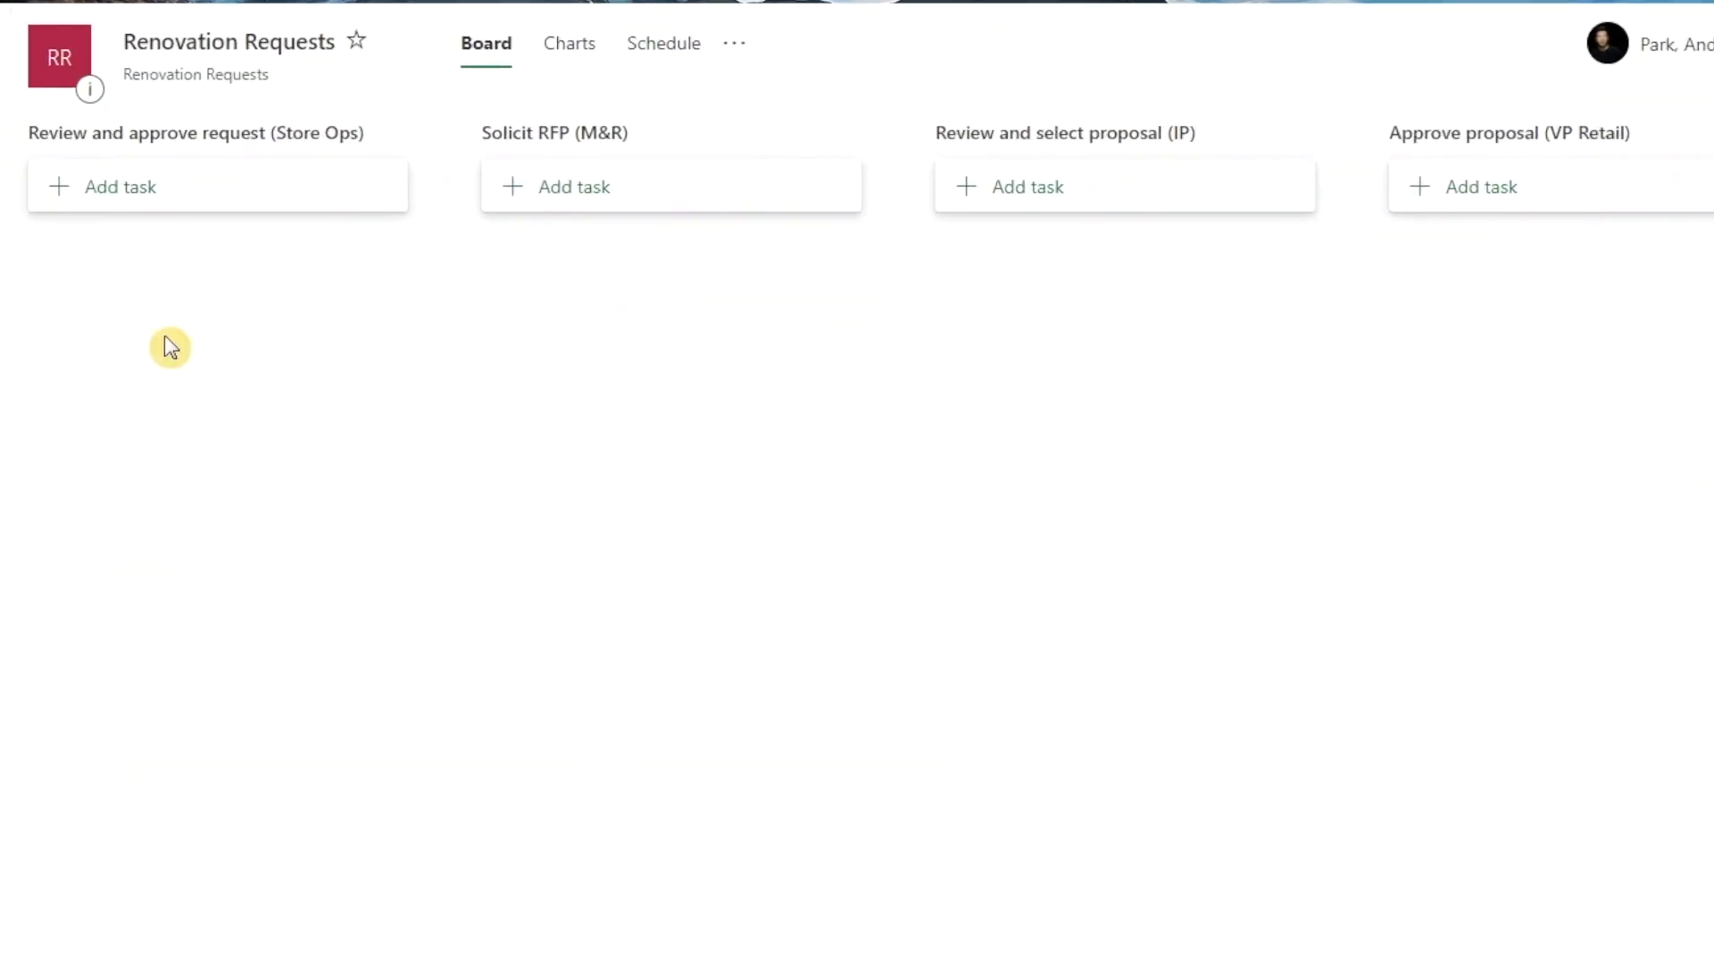
{"action": "left_click", "coordinate": [251, 189]}
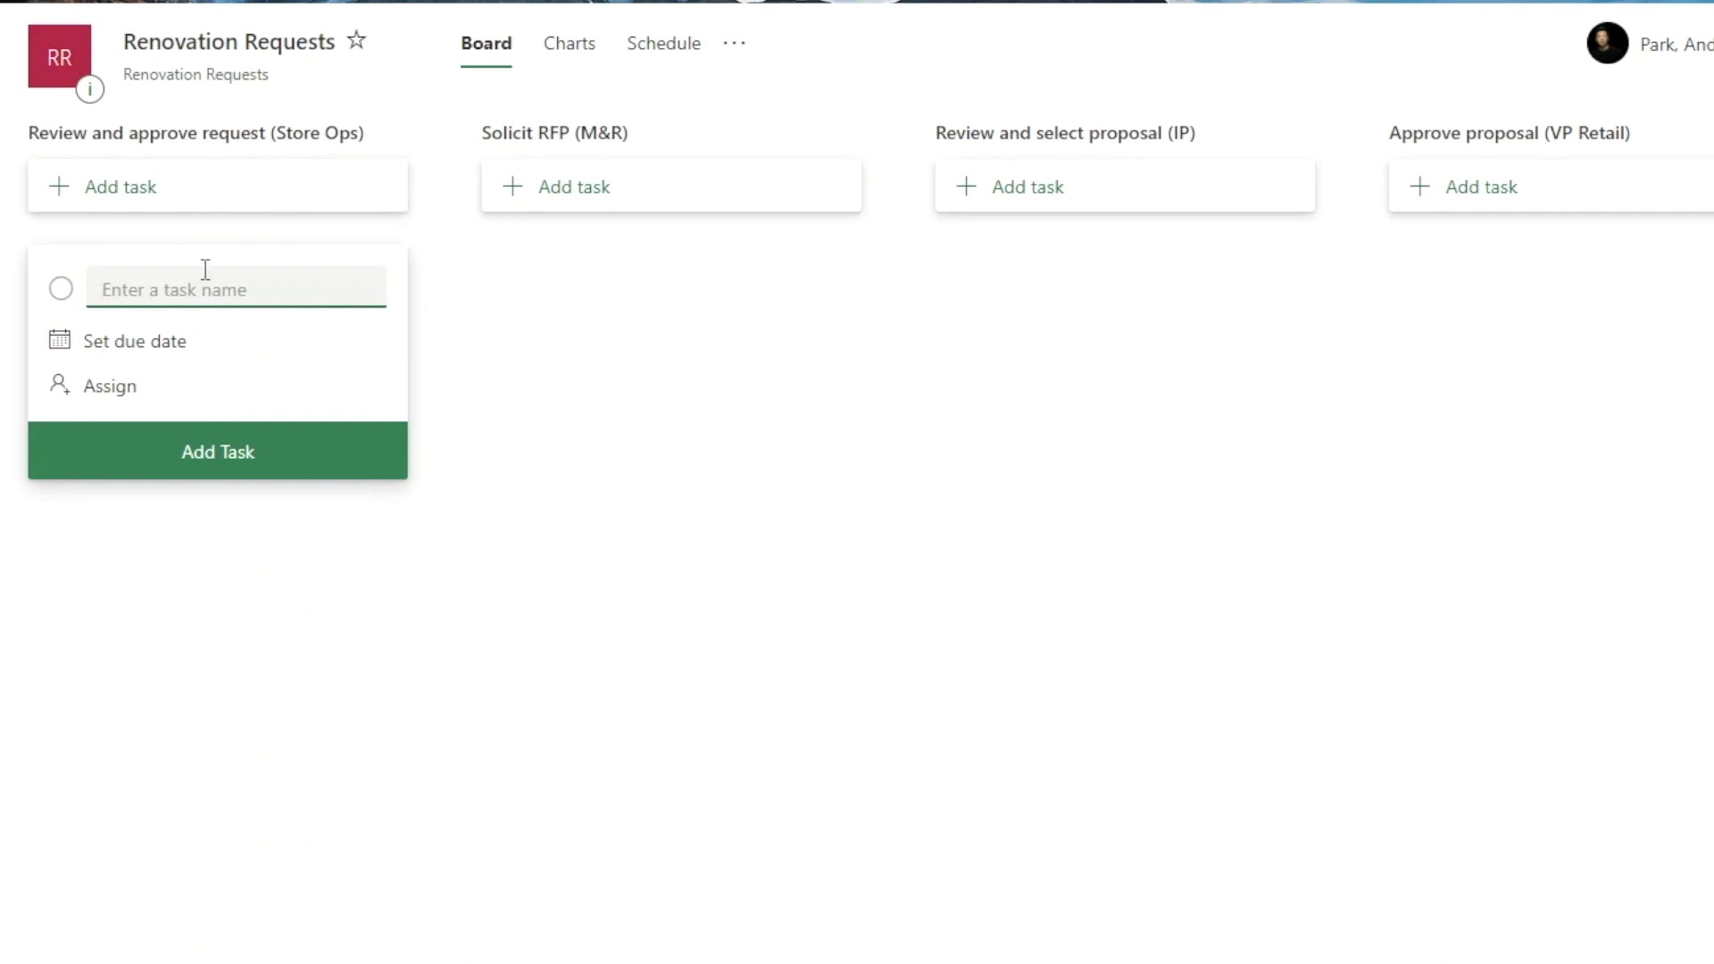
{"action": "type", "text": ":"}
{"action": "key", "text": "BackSpace"}
{"action": "type", "text": "Los Cerritos"}
{"action": "left_click", "coordinate": [300, 454]}
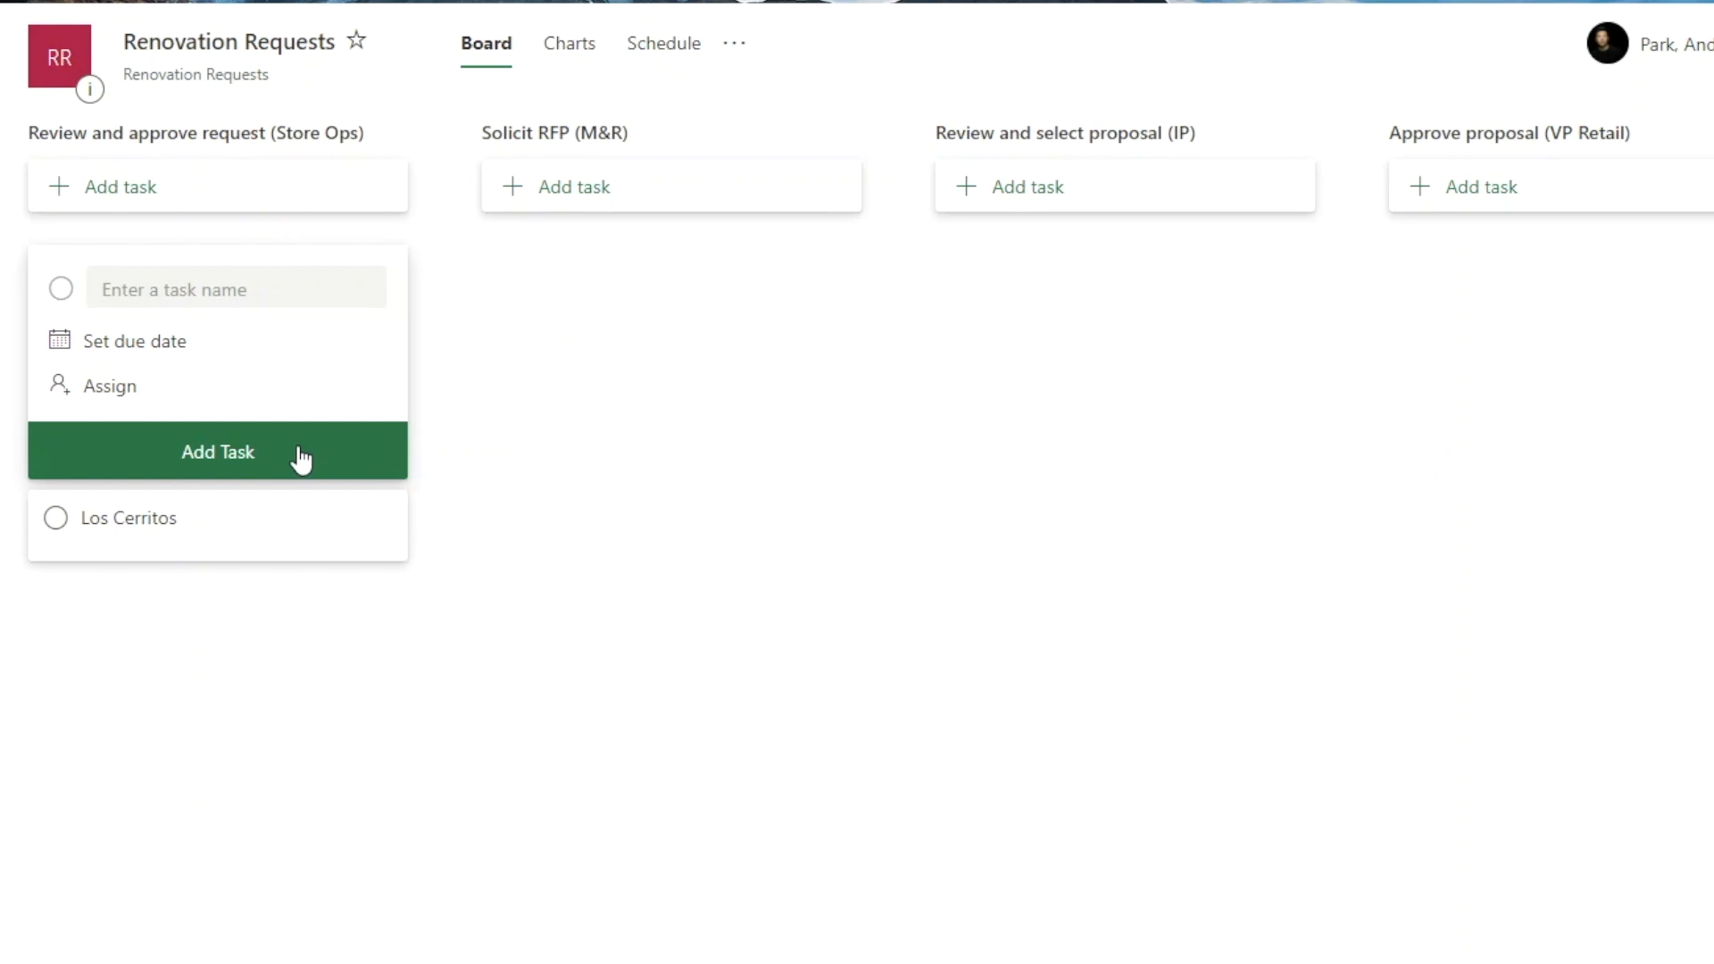
{"action": "left_click", "coordinate": [300, 535]}
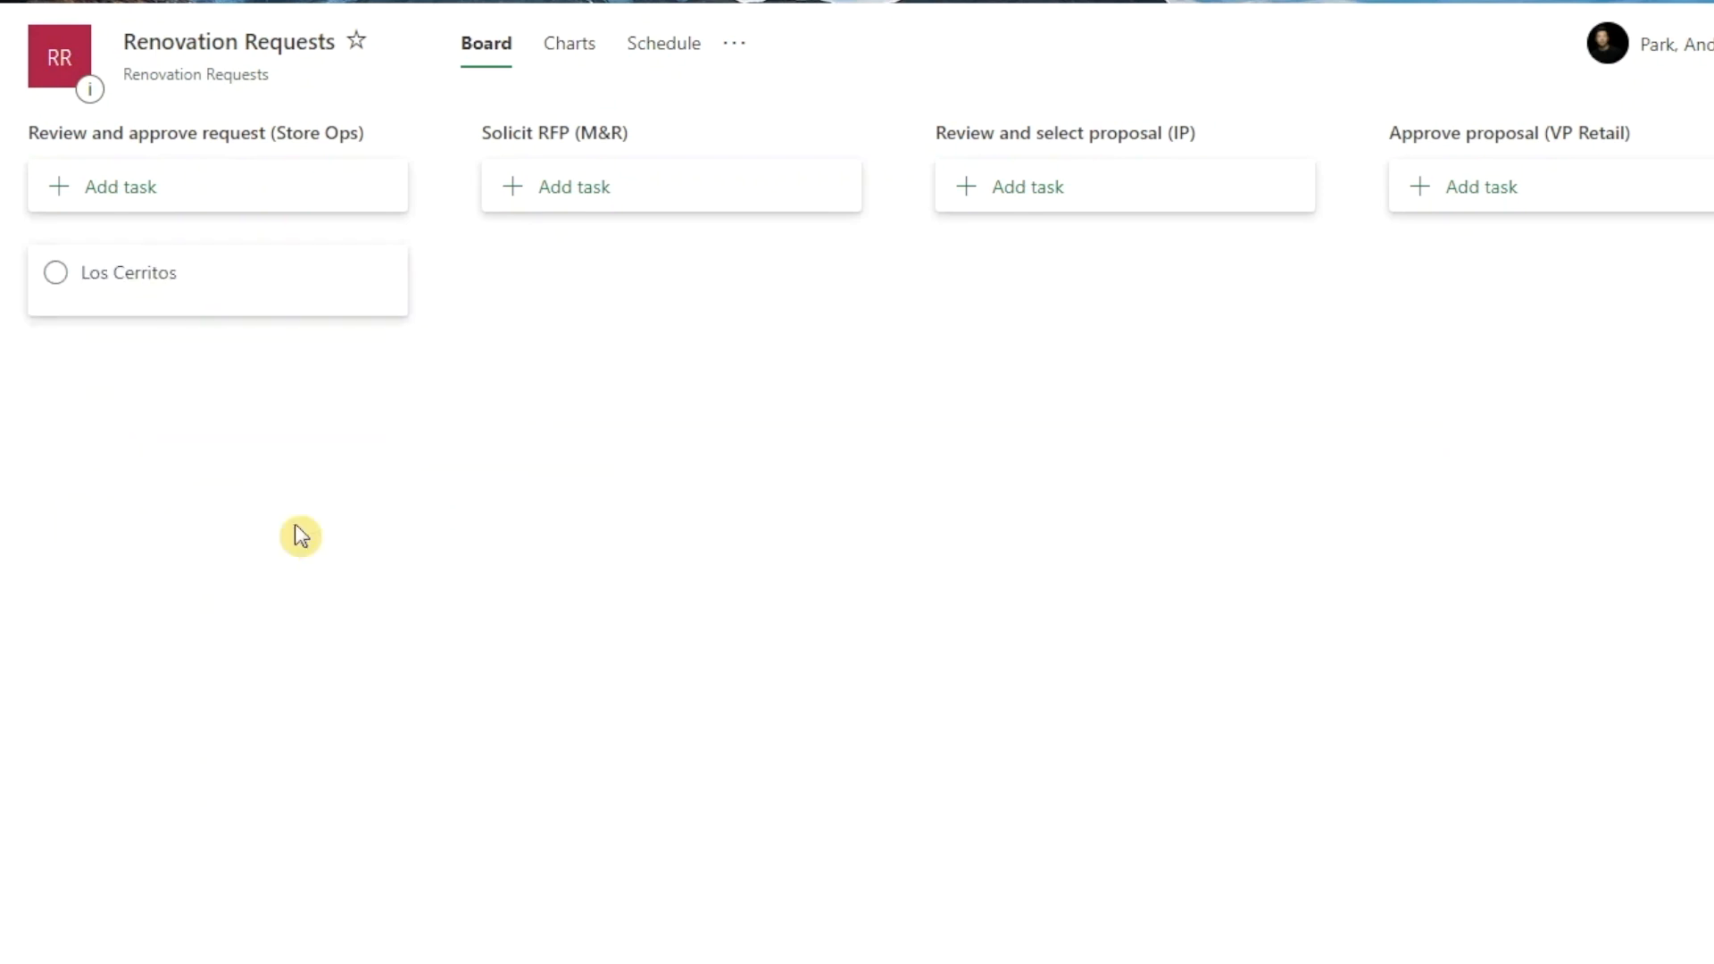
Step: Enter the Los Cerritos task note "Store damaged due to a recent flood. Flooring and all fixtures need to be replaced."
{"action": "left_click", "coordinate": [239, 302]}
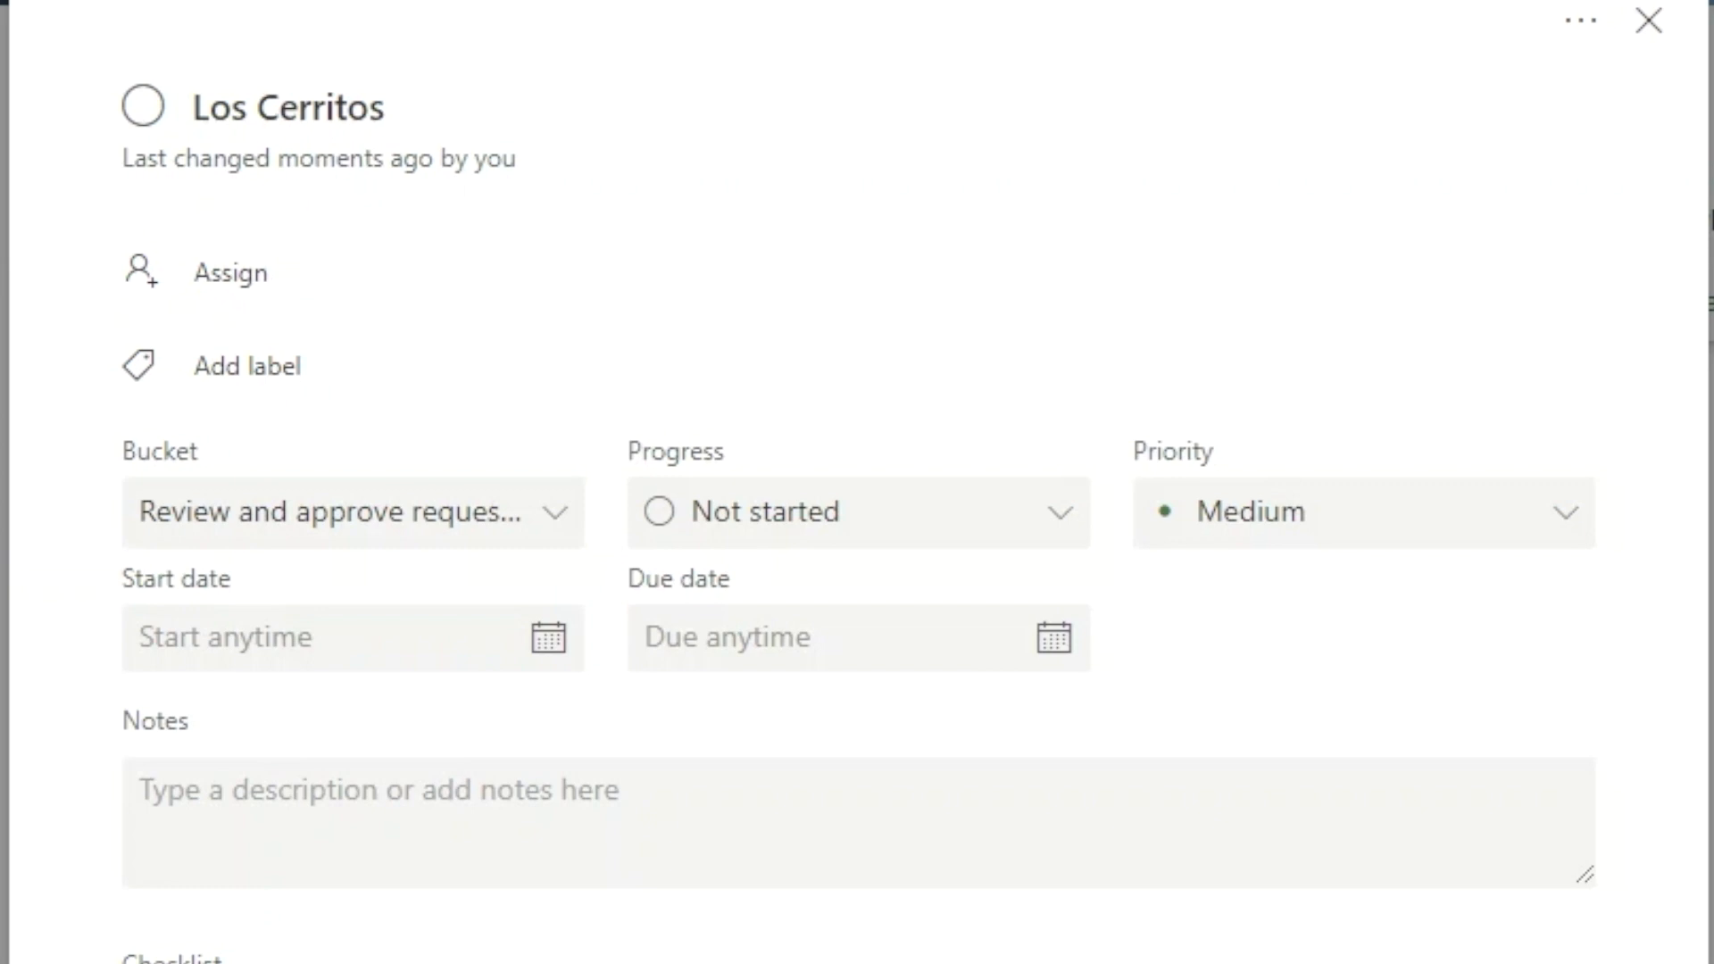
{"action": "left_click", "coordinate": [413, 817]}
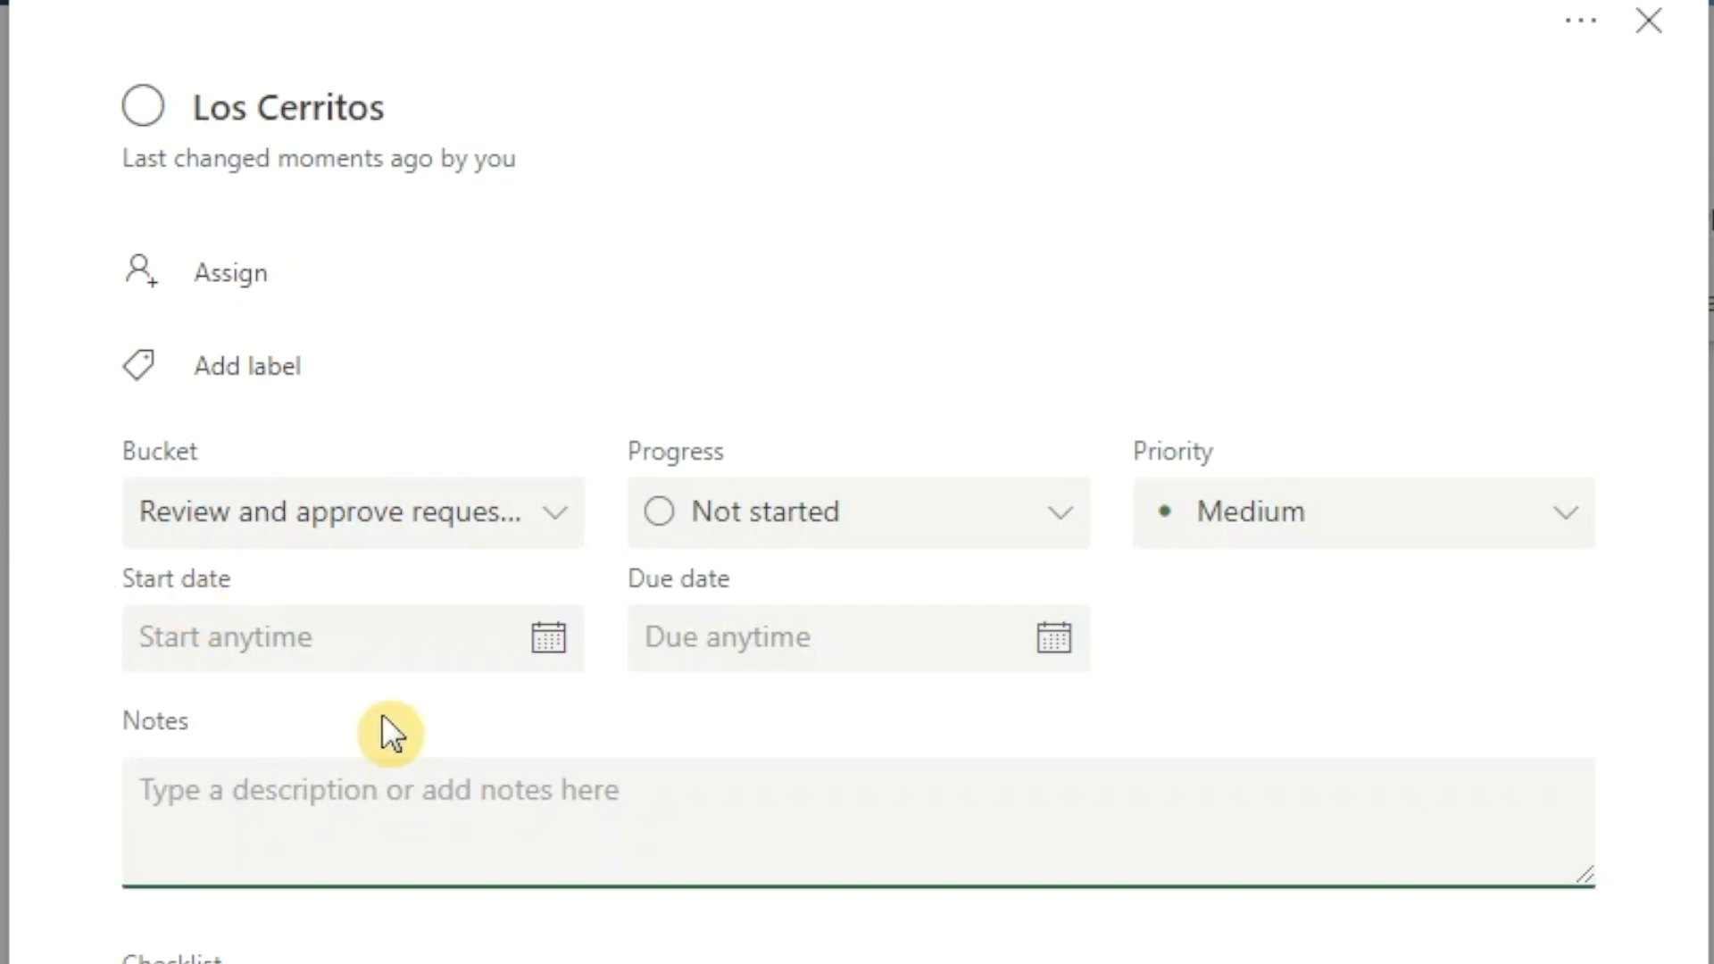
{"action": "type", "text": "Store damaged due"}
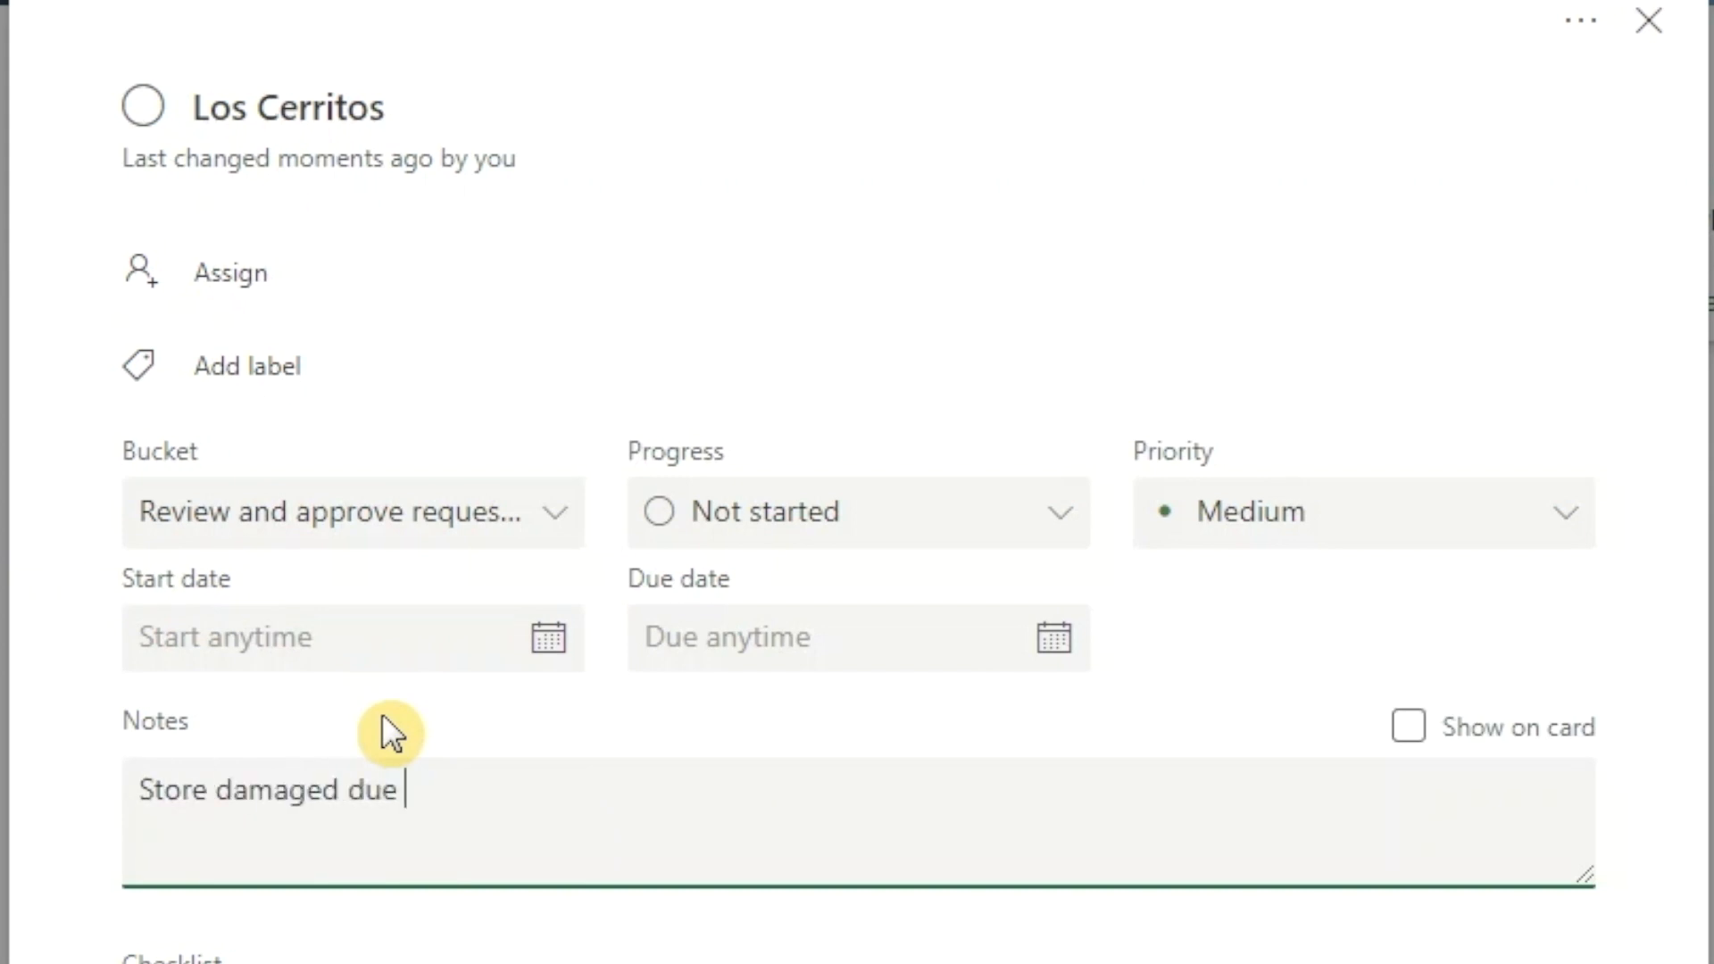
{"action": "type", "text": " to a recent flood. Florrin"}
{"action": "key", "text": "BackSpace"}
{"action": "key", "text": "BackSpace"}
{"action": "key", "text": "BackSpace"}
{"action": "key", "text": "BackSpace"}
{"action": "type", "text": "o"}
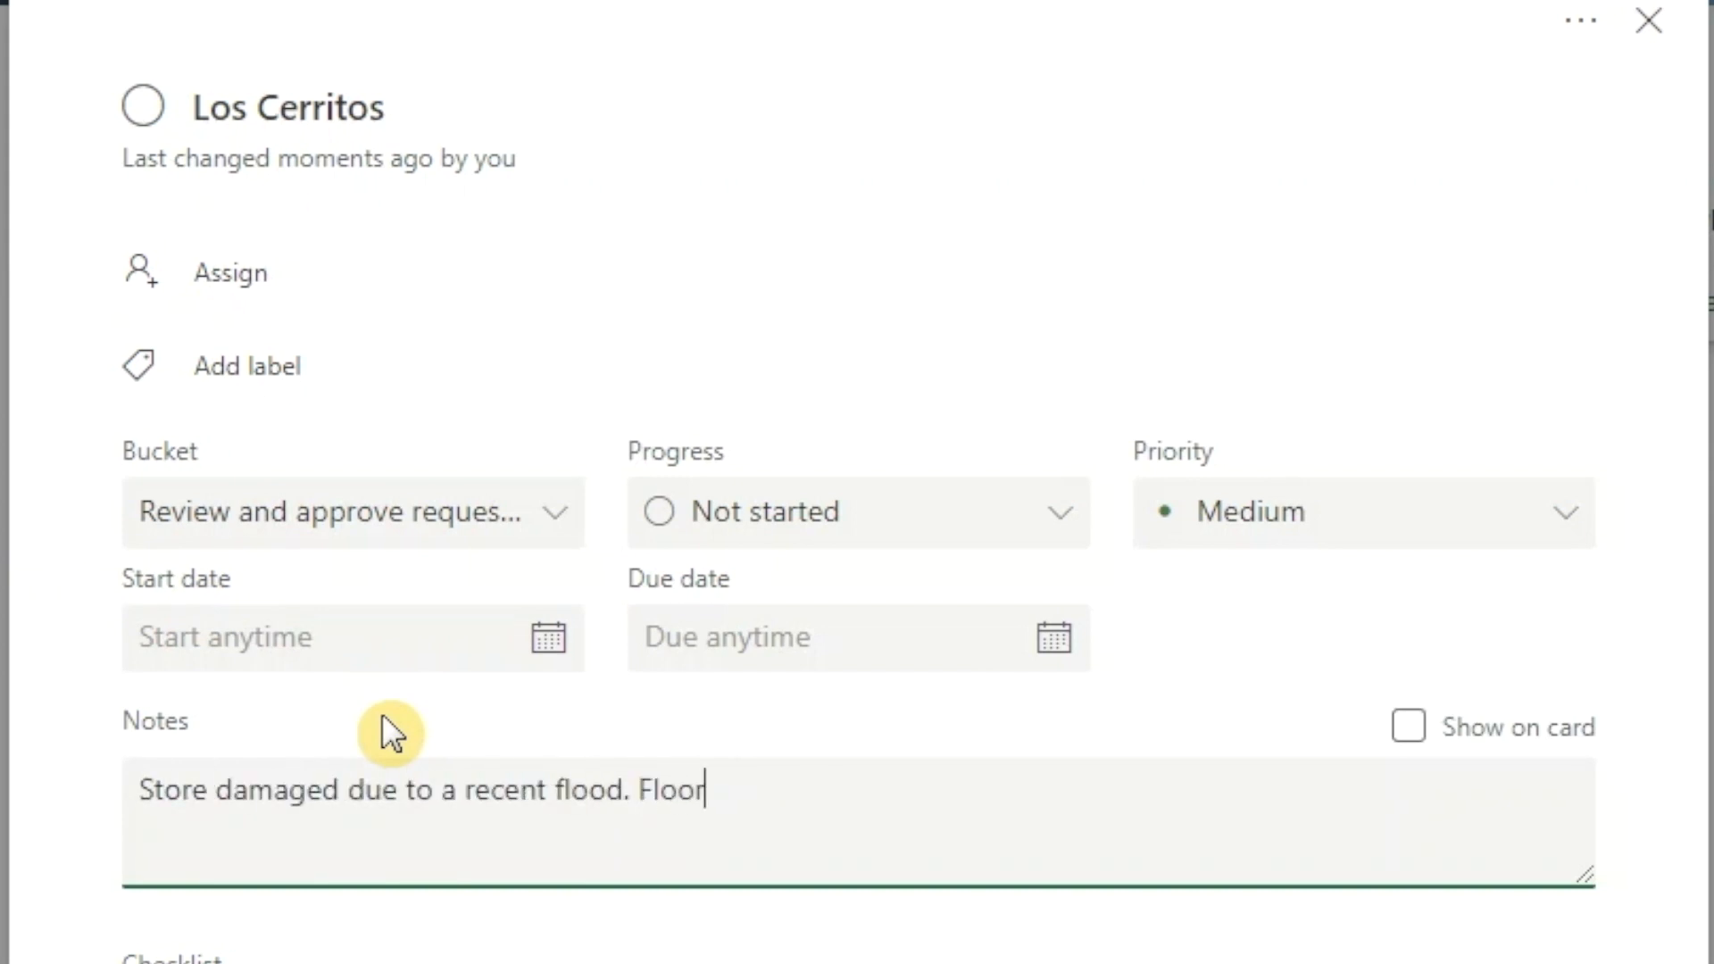
{"action": "type", "text": "ring and all fic"}
{"action": "key", "text": "BackSpace"}
{"action": "type", "text": "xtures need to be replaced"}
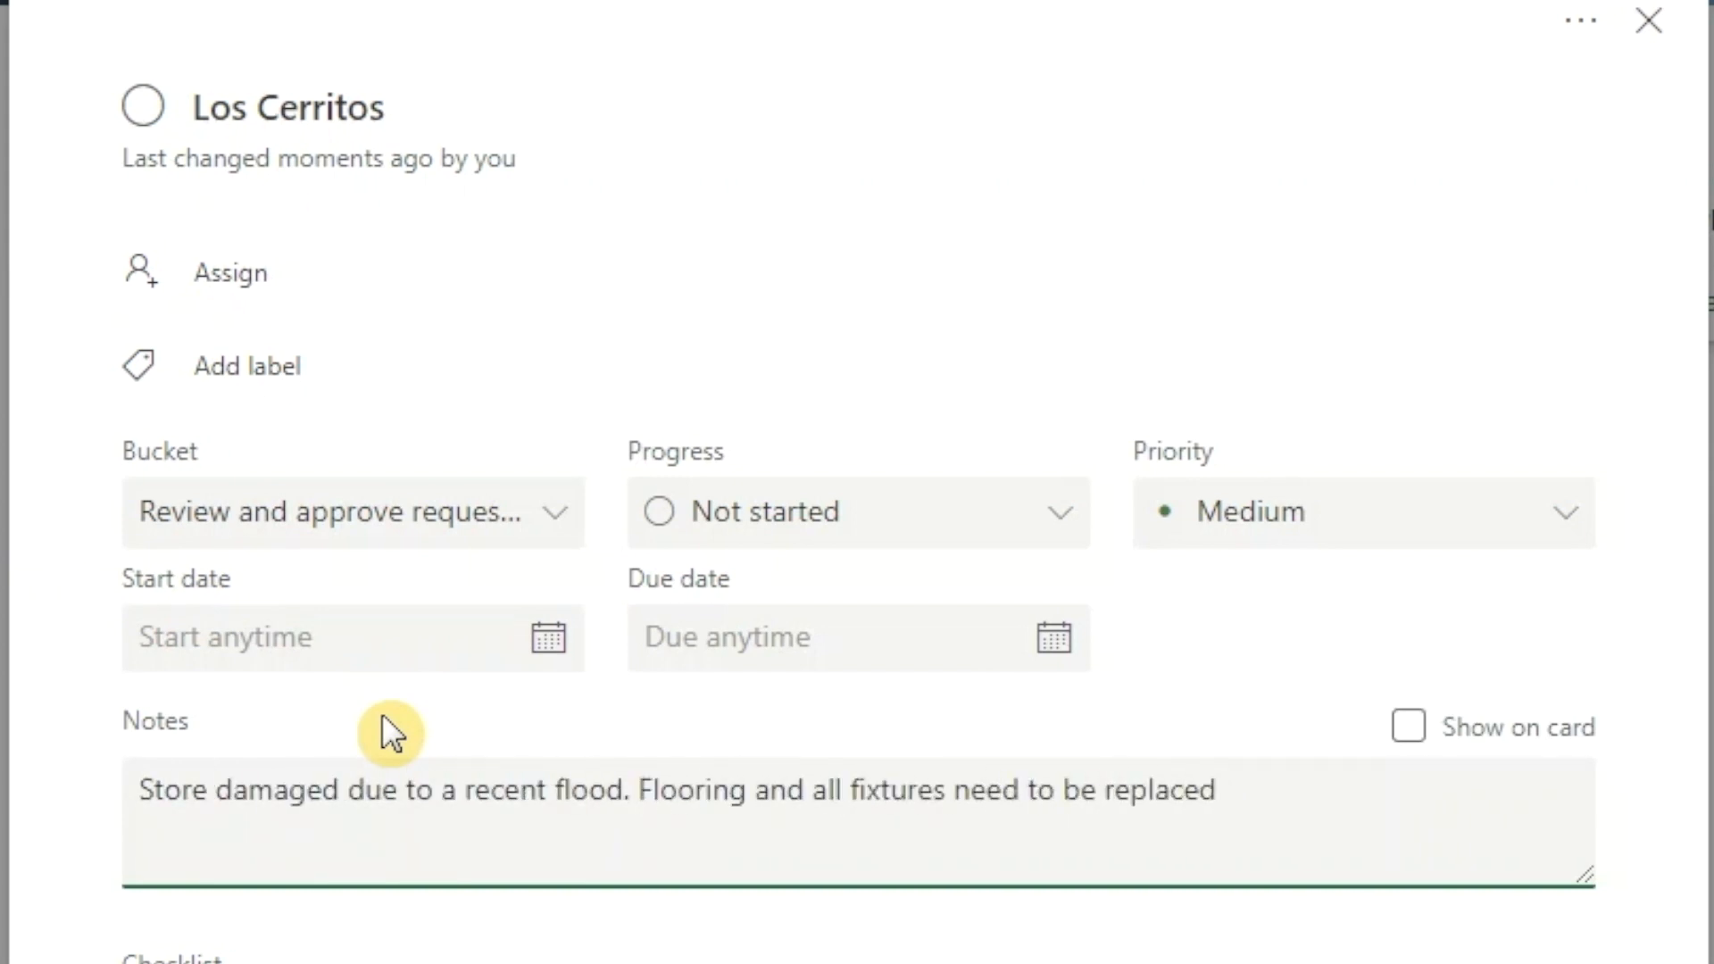
{"action": "type", "text": "."}
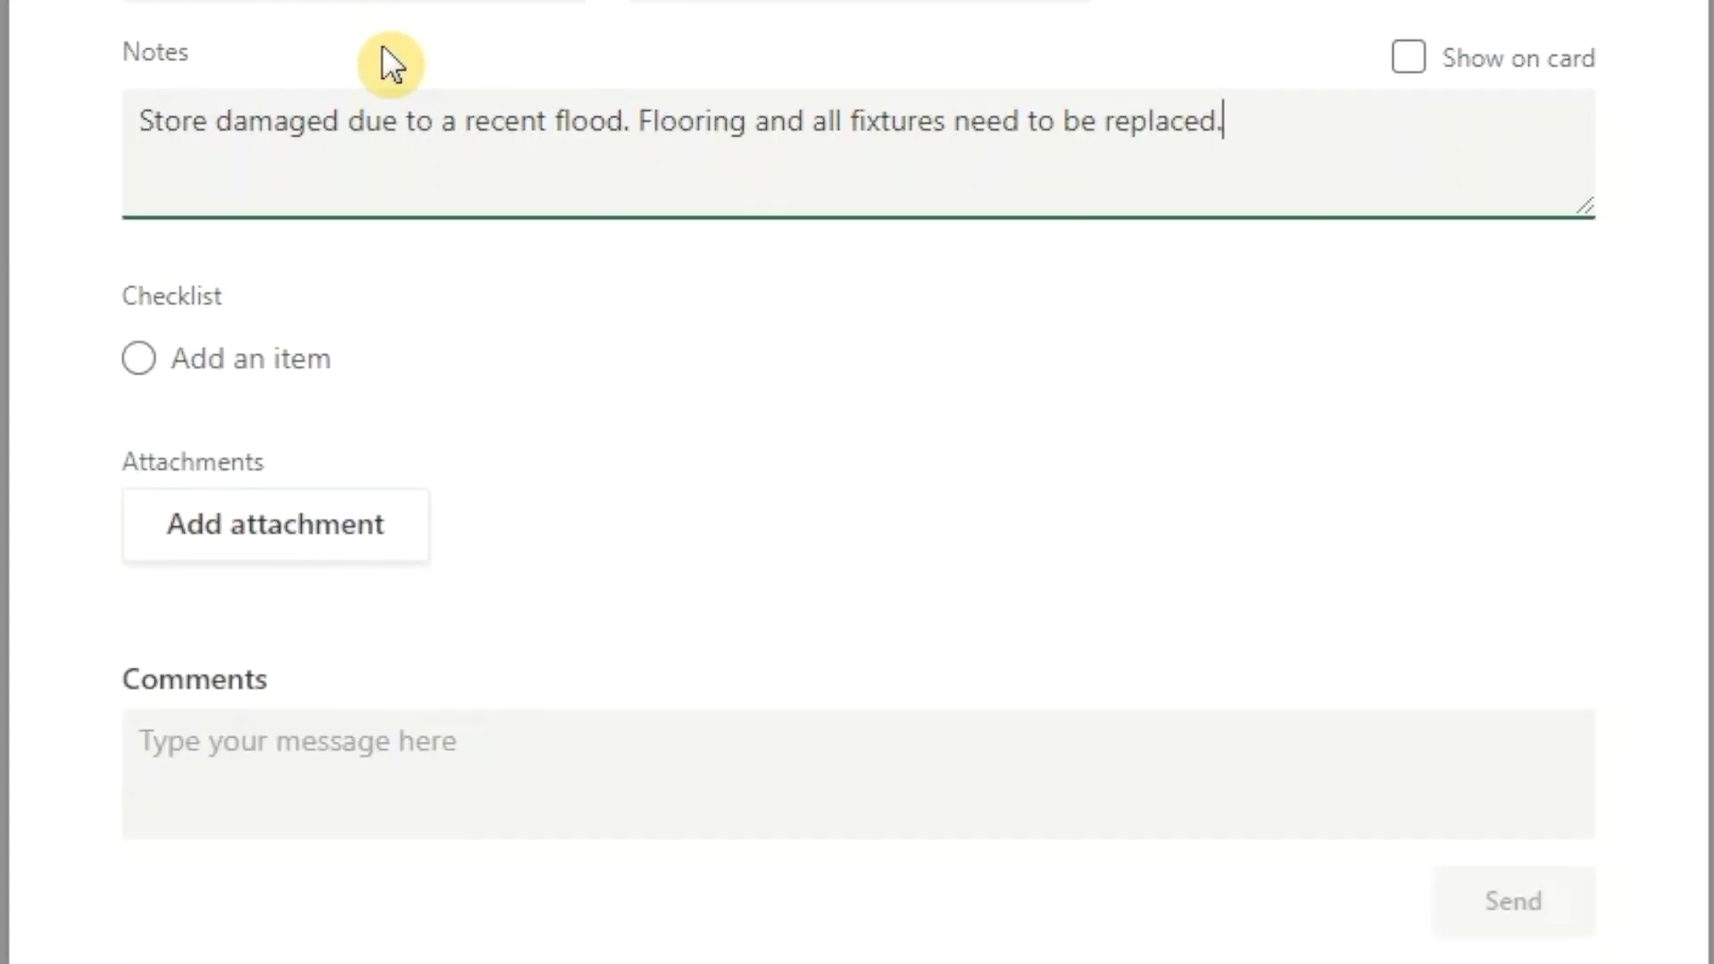
Step: Attach the file floor plan.jpg to the Los Cerritos task
{"action": "left_click", "coordinate": [283, 540]}
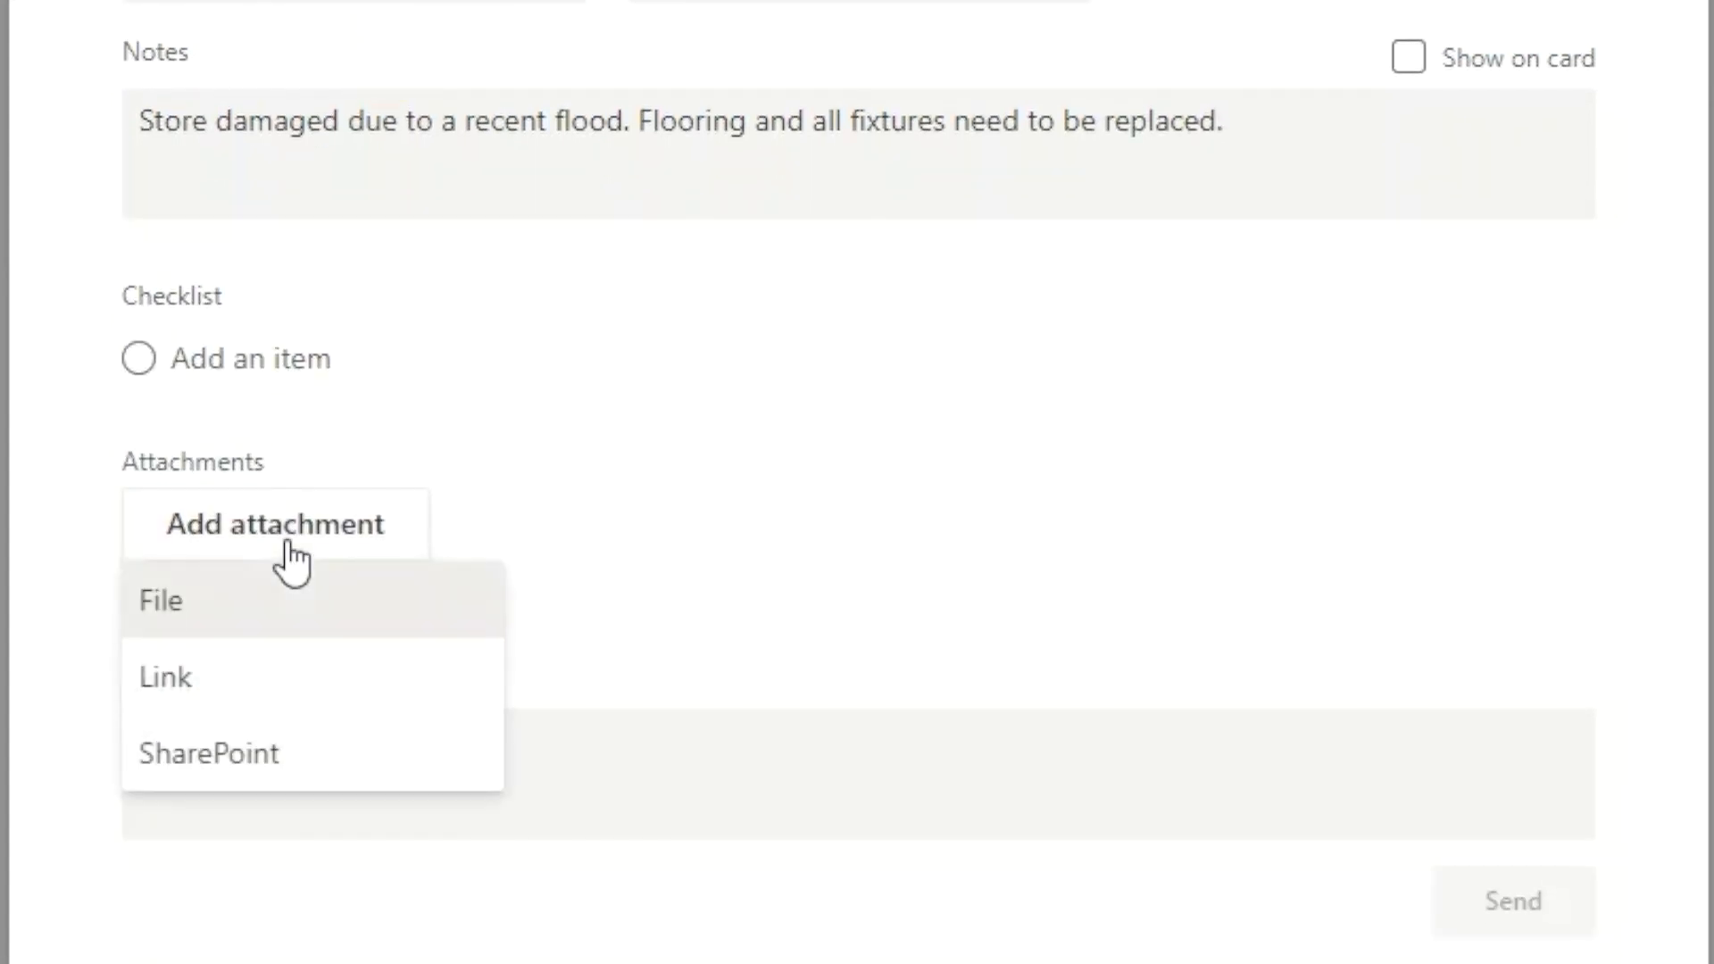
{"action": "left_click", "coordinate": [200, 616]}
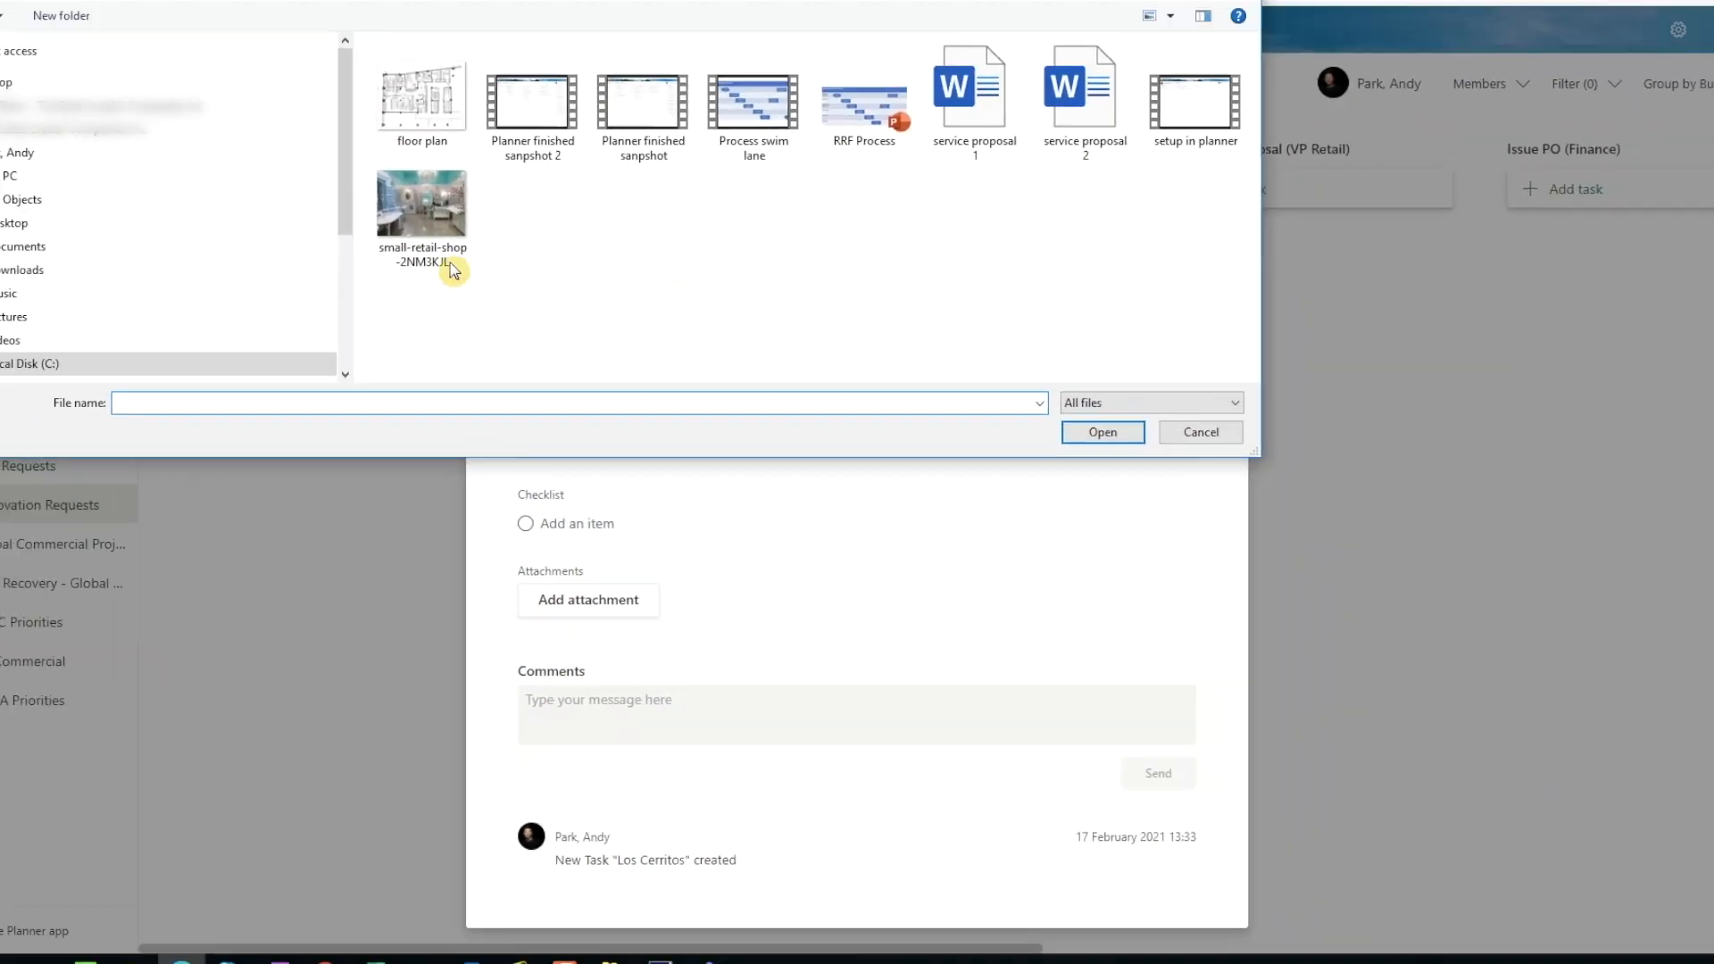
{"action": "left_click", "coordinate": [422, 98]}
{"action": "left_click", "coordinate": [1103, 432]}
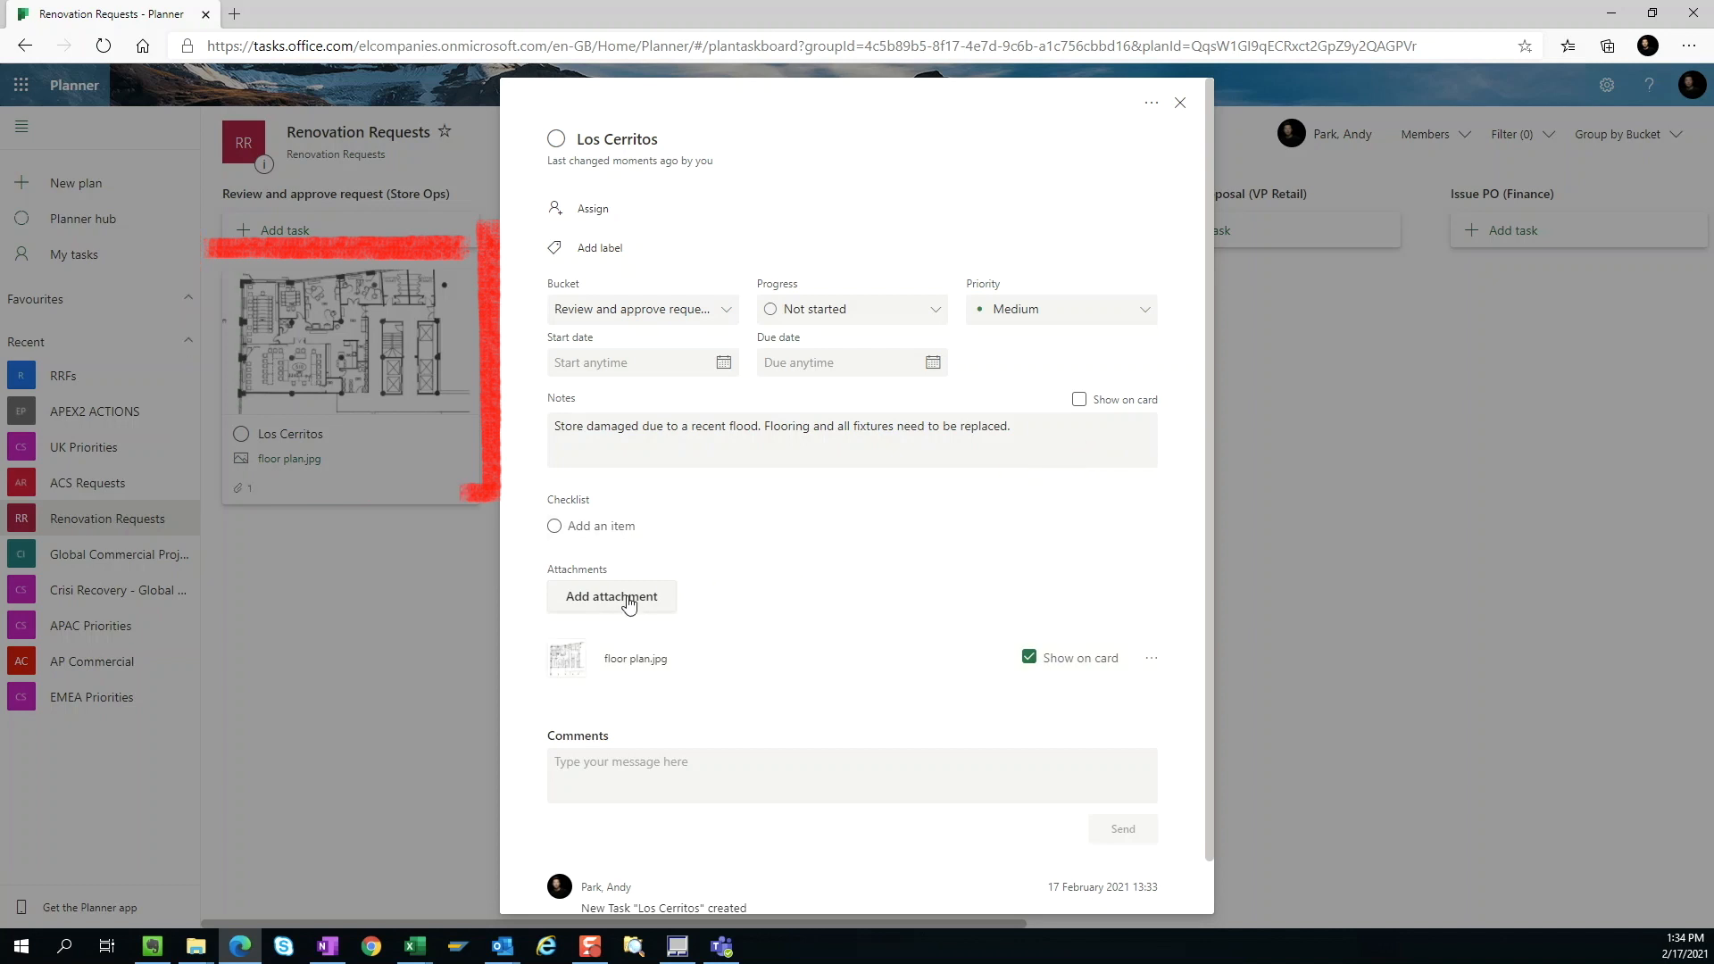
Step: Attach the file small-retail-shop-2NM3KJL.jpg to the Los Cerritos task
{"action": "left_click", "coordinate": [630, 603]}
{"action": "left_click", "coordinate": [580, 628]}
{"action": "left_click", "coordinate": [459, 268]}
{"action": "left_click", "coordinate": [1081, 452]}
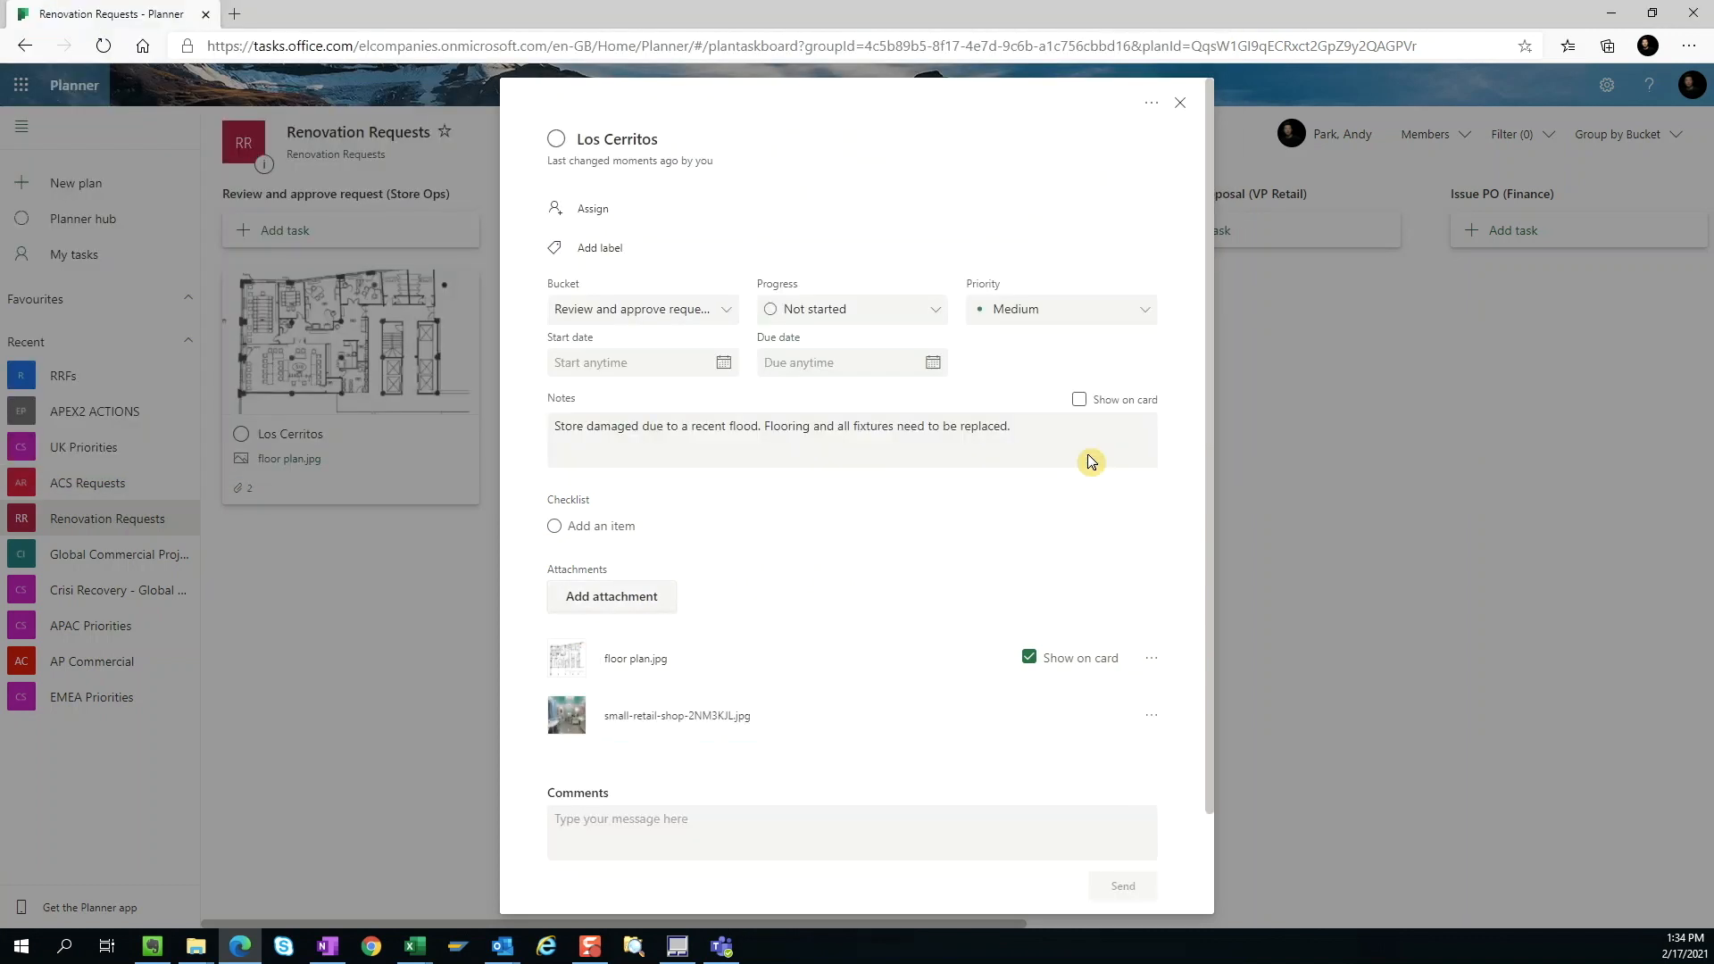
Step: Preview the small-retail-shop photo on the Los Cerritos card, switch the card to showing the notes instead, and close the task
{"action": "mouse_move", "coordinate": [1028, 721]}
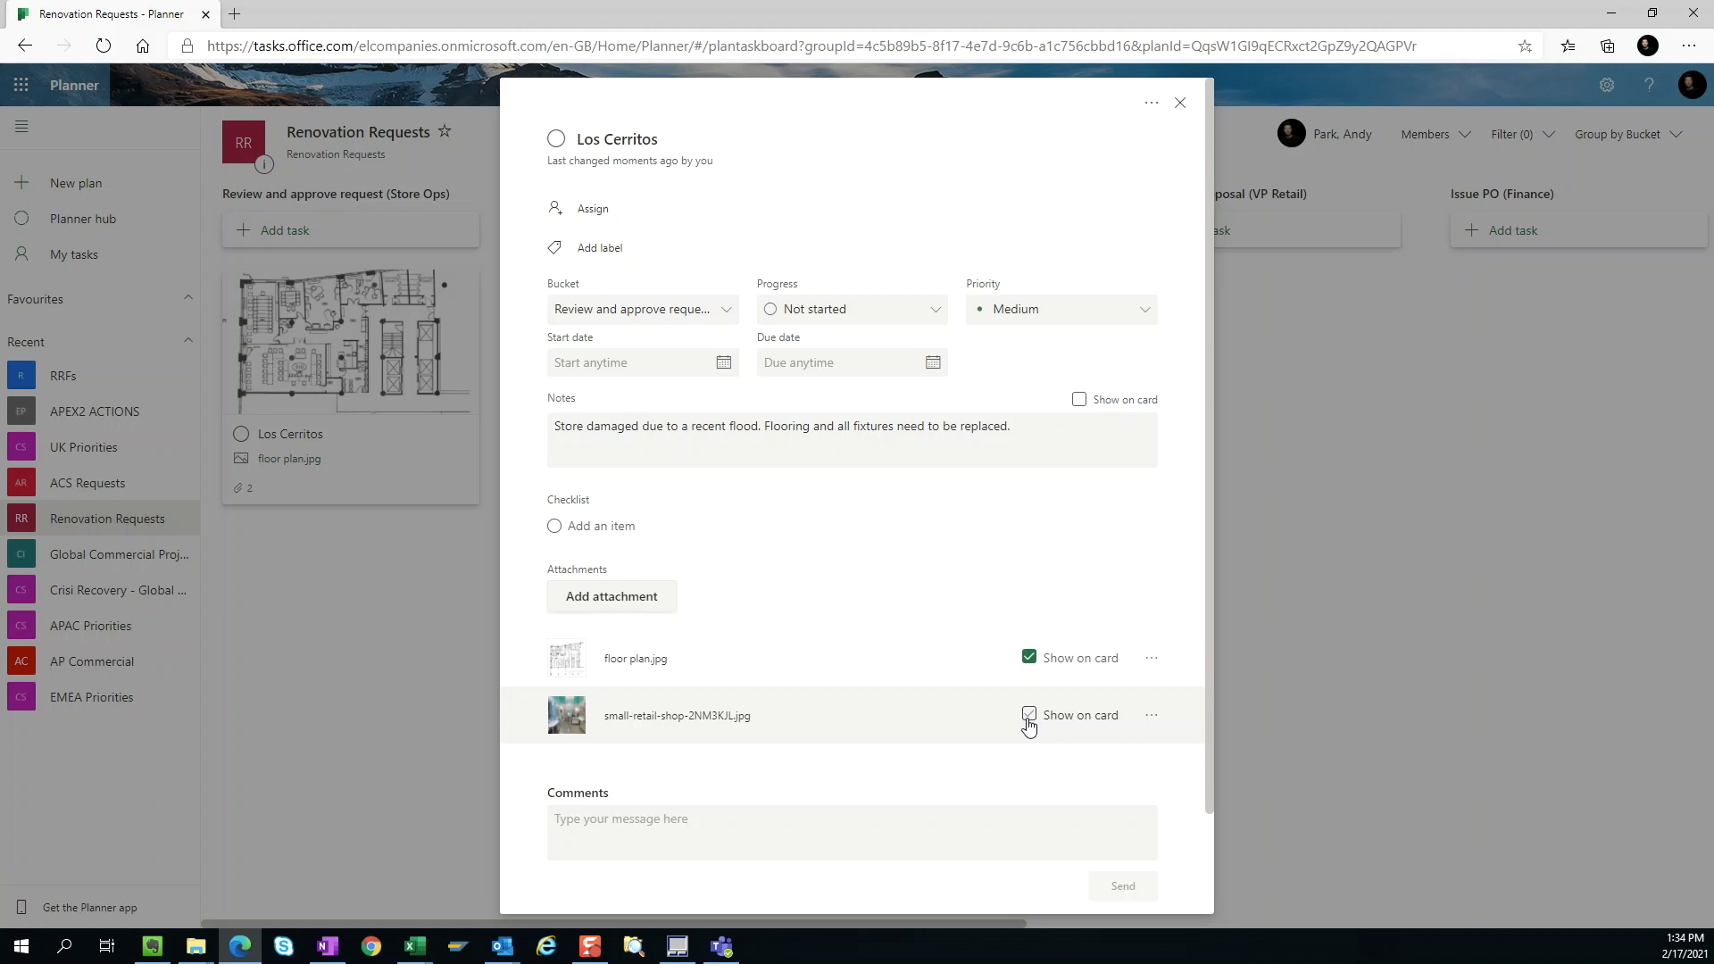
{"action": "left_click", "coordinate": [1030, 725]}
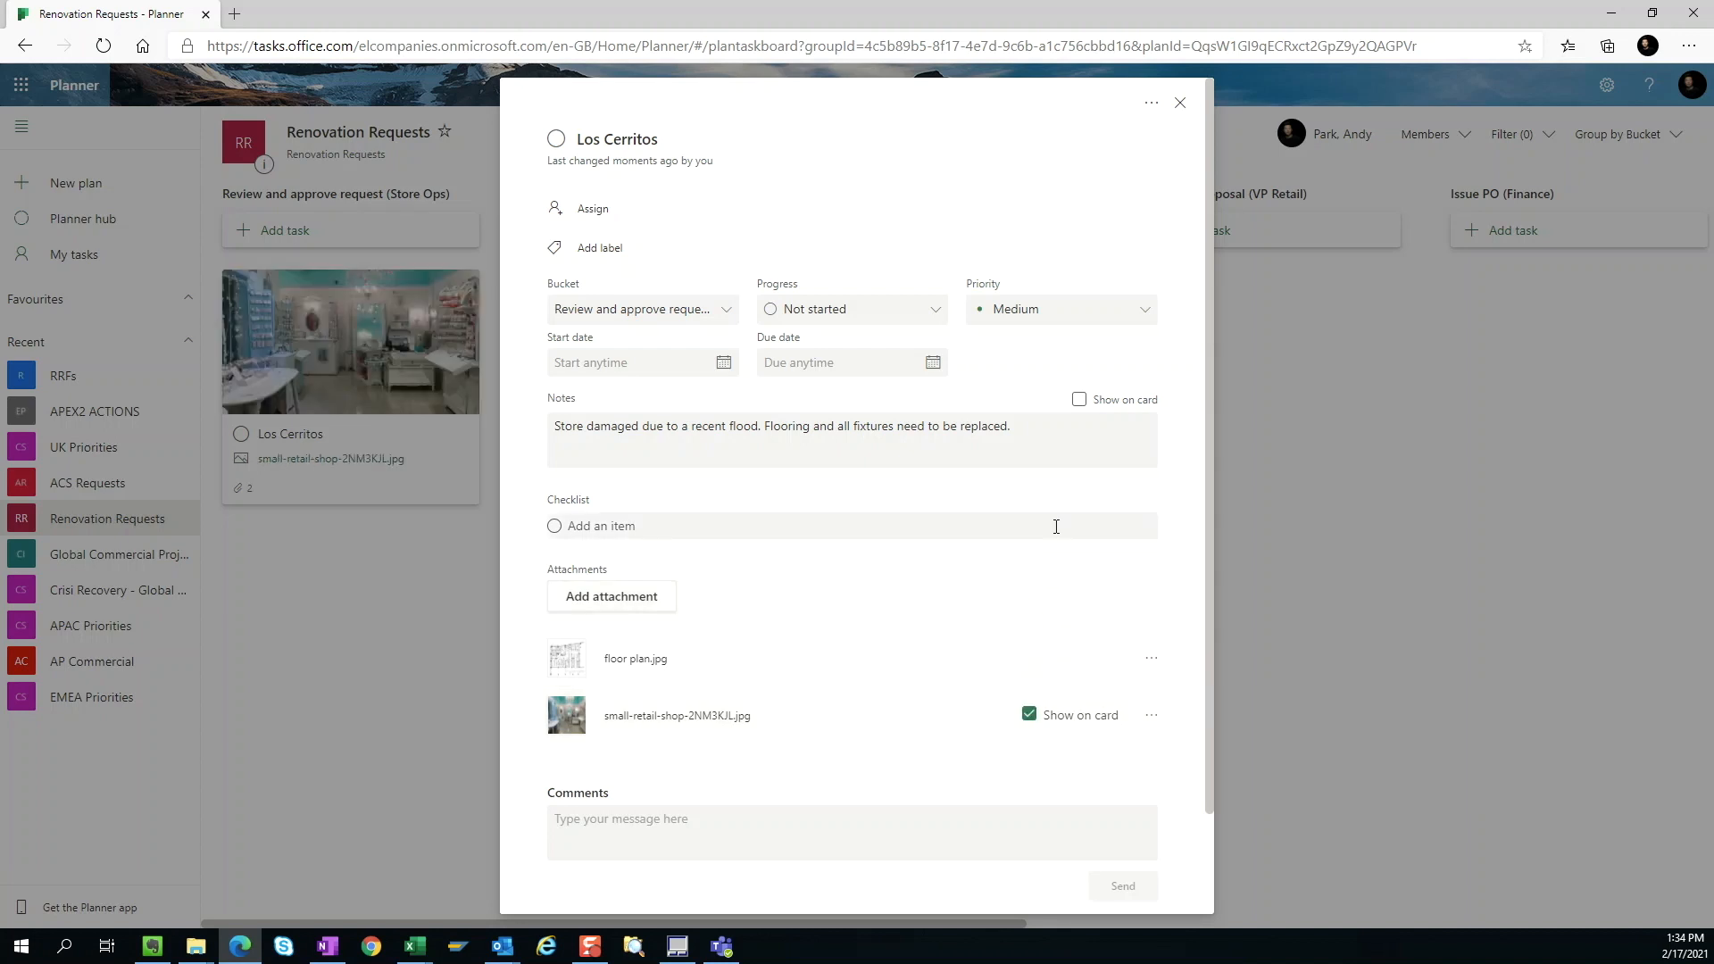
{"action": "left_click", "coordinate": [1080, 401]}
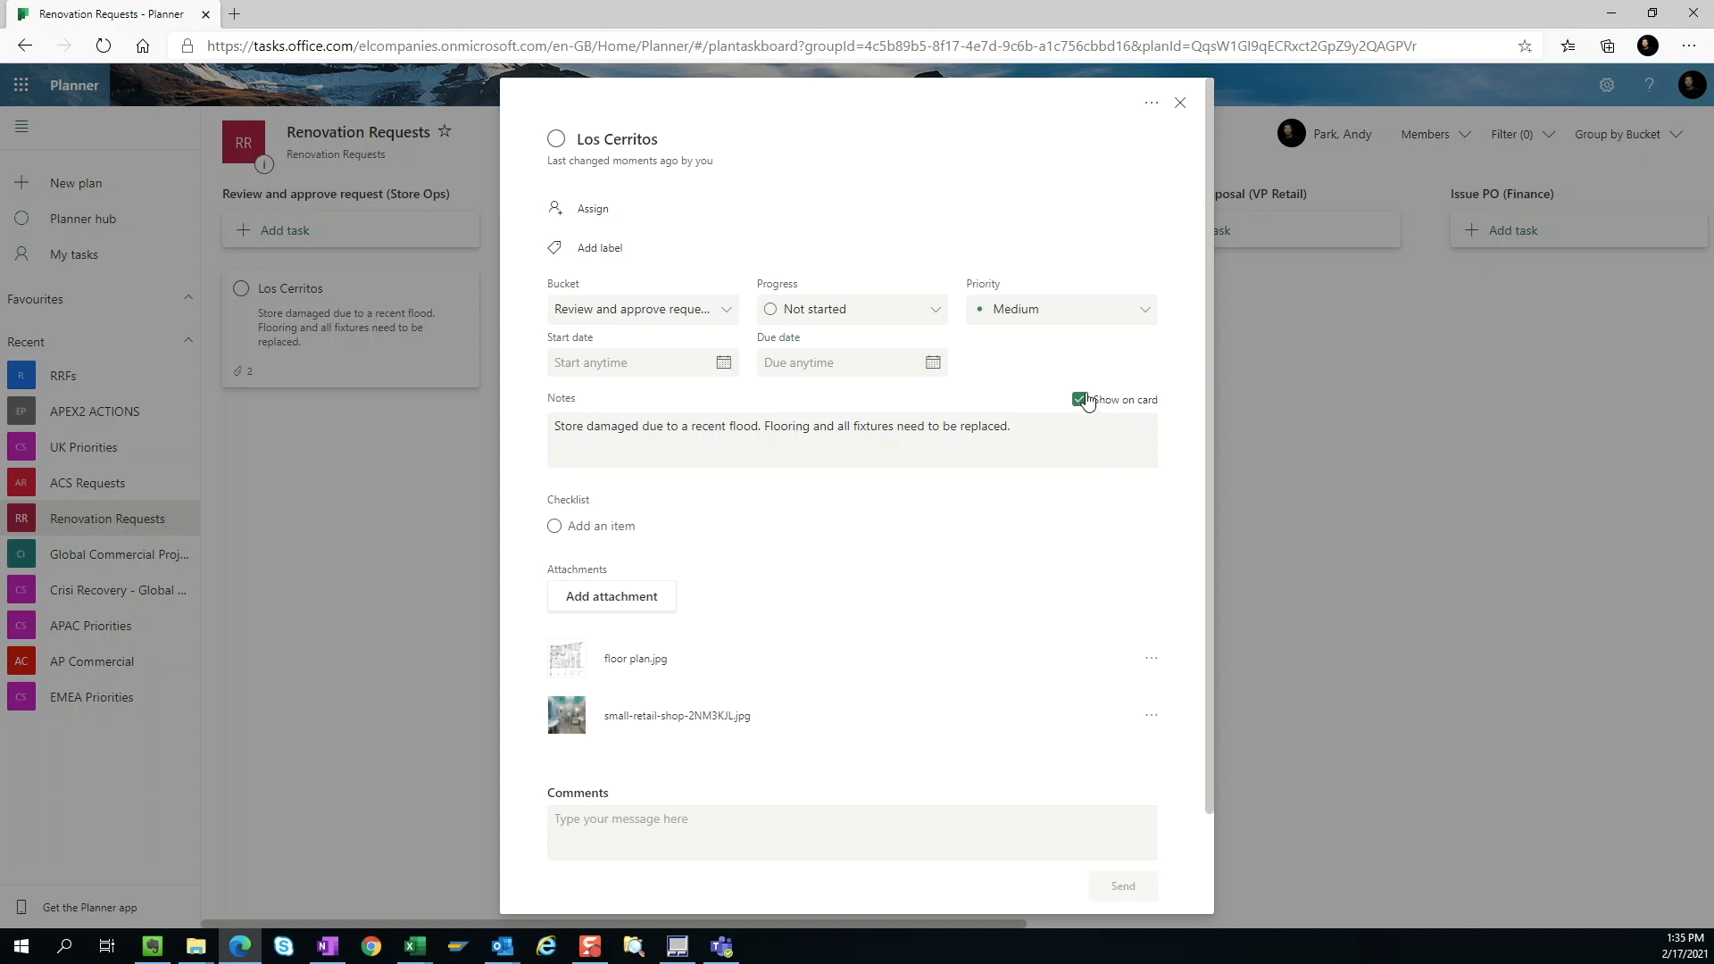
{"action": "left_click", "coordinate": [1179, 103]}
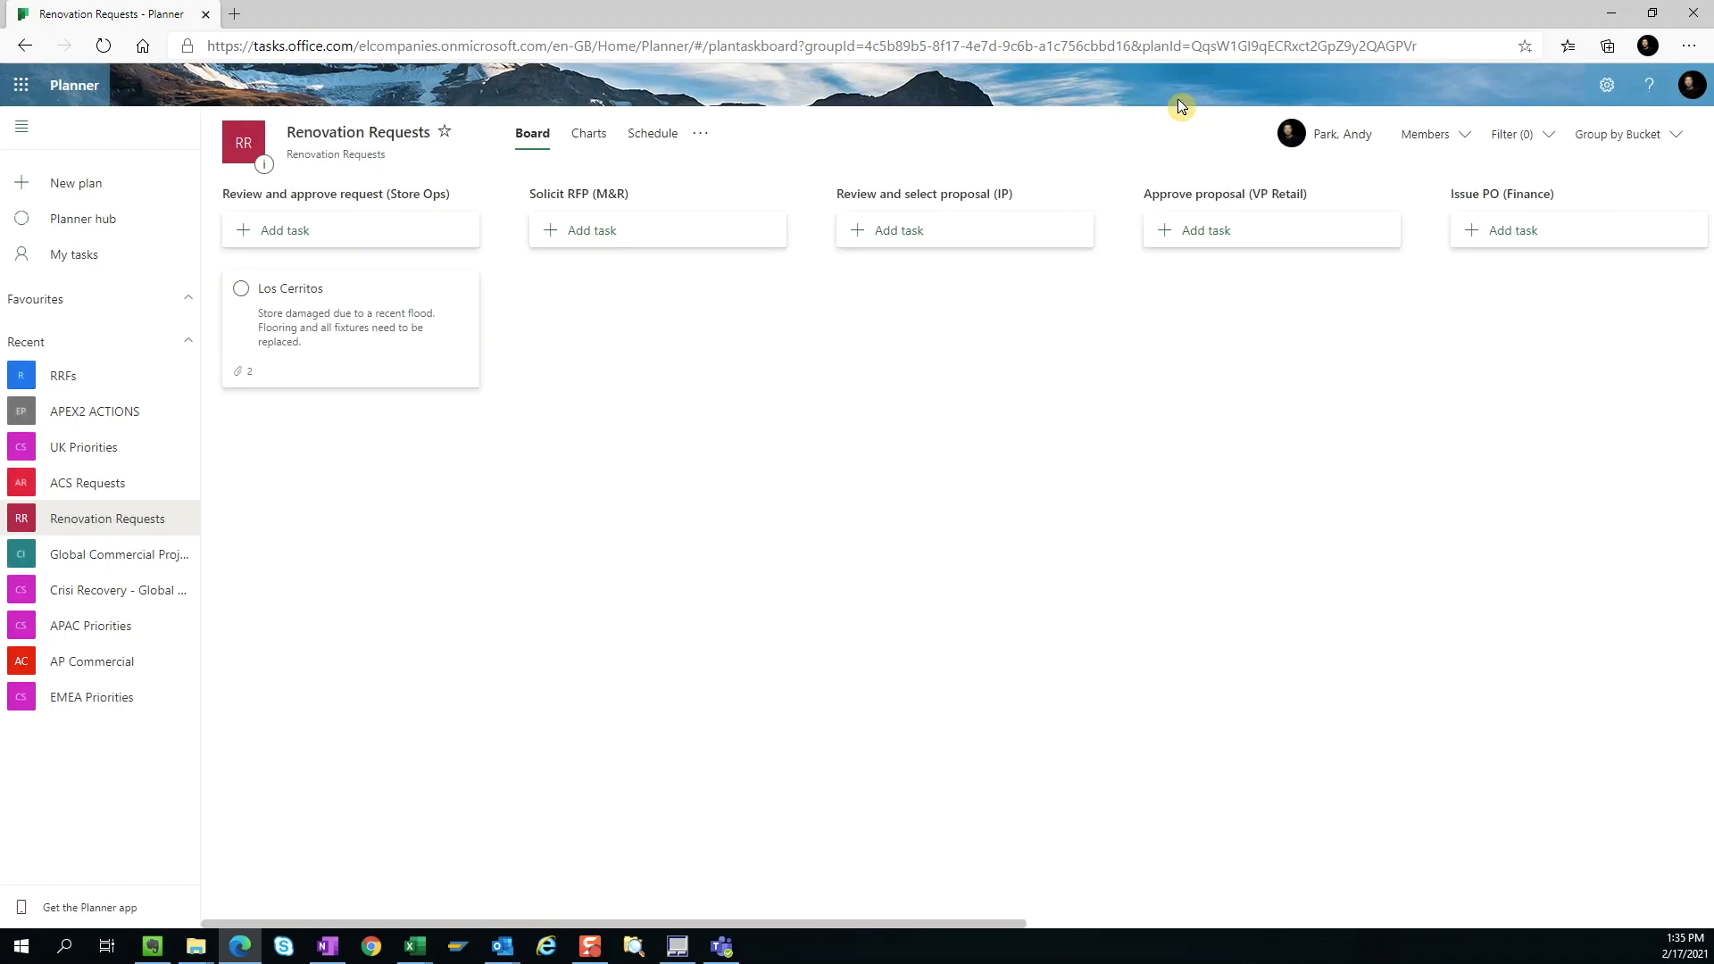
Step: Add a task named "Yorkdale" to the Review and approve request (Store Ops) bucket
{"action": "left_click", "coordinate": [294, 233]}
{"action": "type", "text": "Y"}
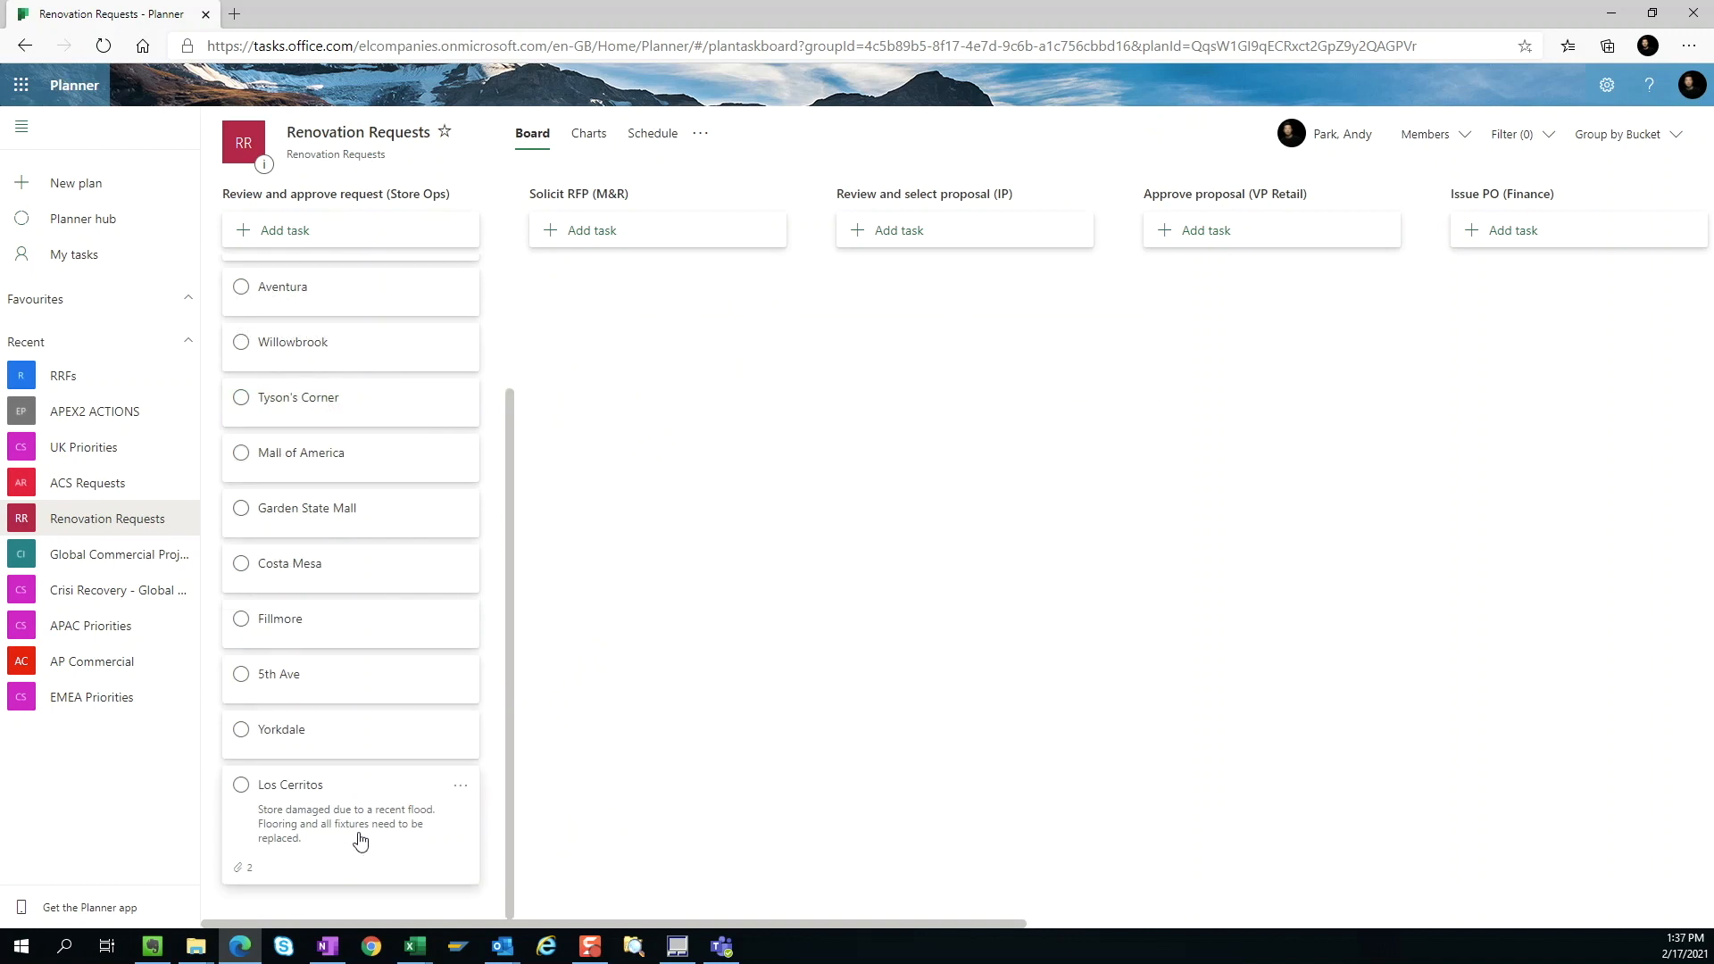
Step: Move the Los Cerritos task to the Solicit RFP (M&R) bucket and attach the document service proposal 1 to it
{"action": "left_click_drag", "start_coordinate": [361, 840], "coordinate": [694, 566]}
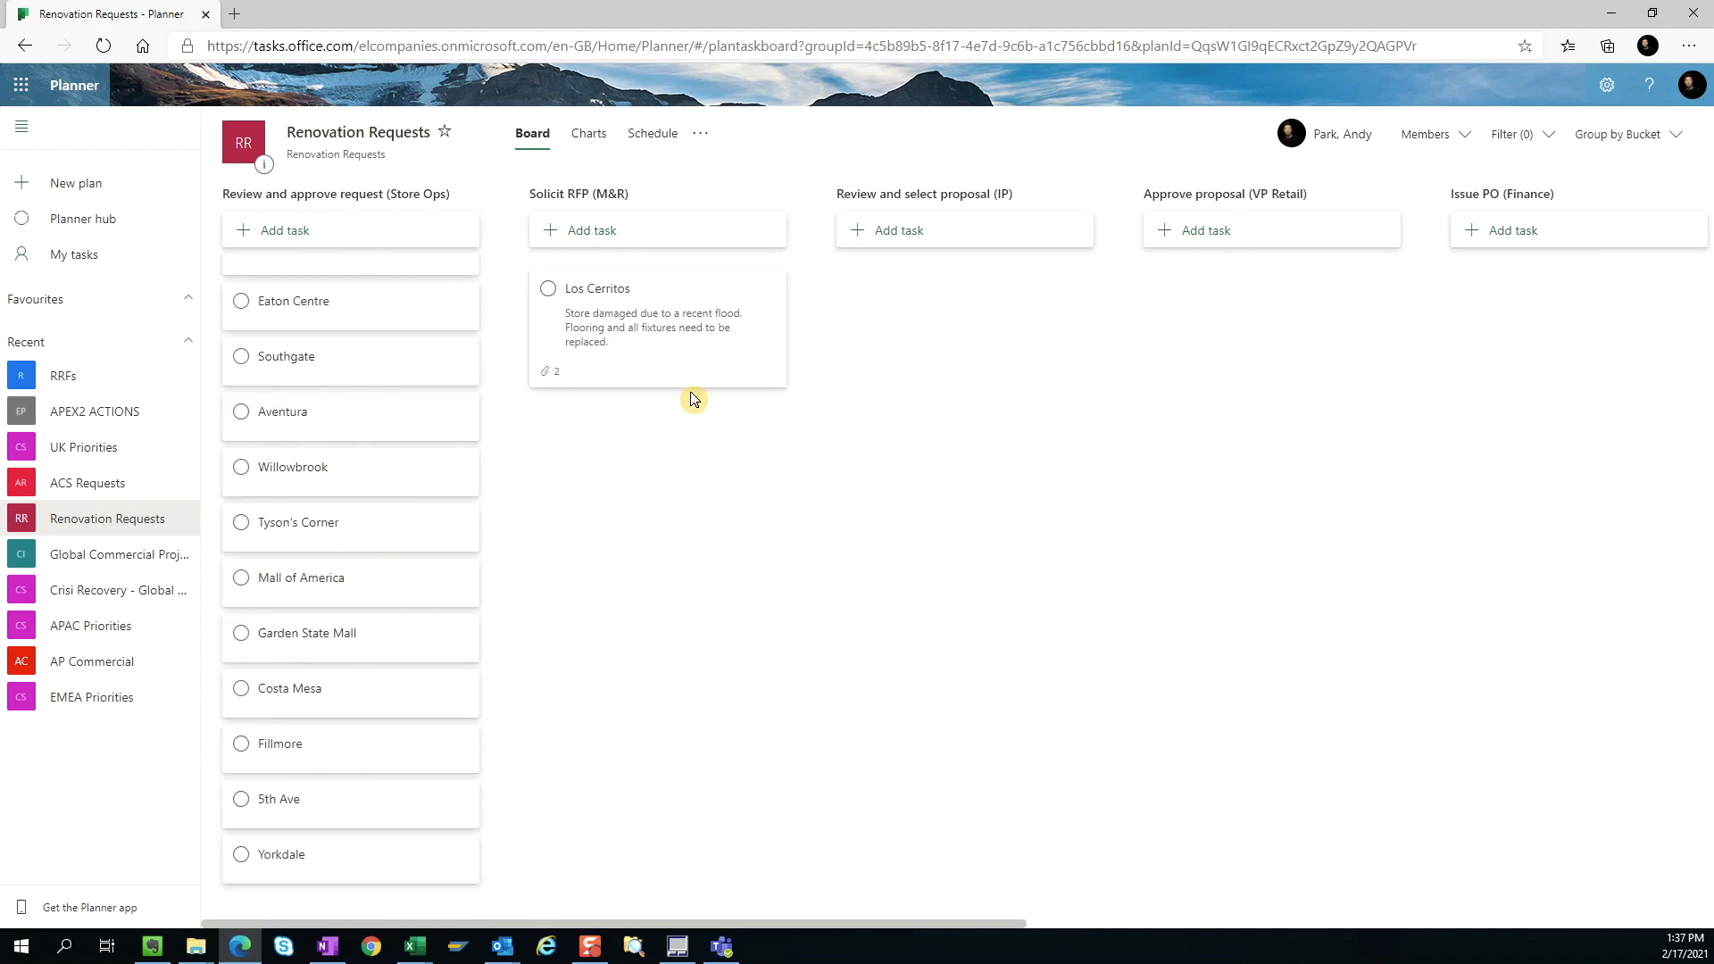
{"action": "left_click", "coordinate": [691, 362]}
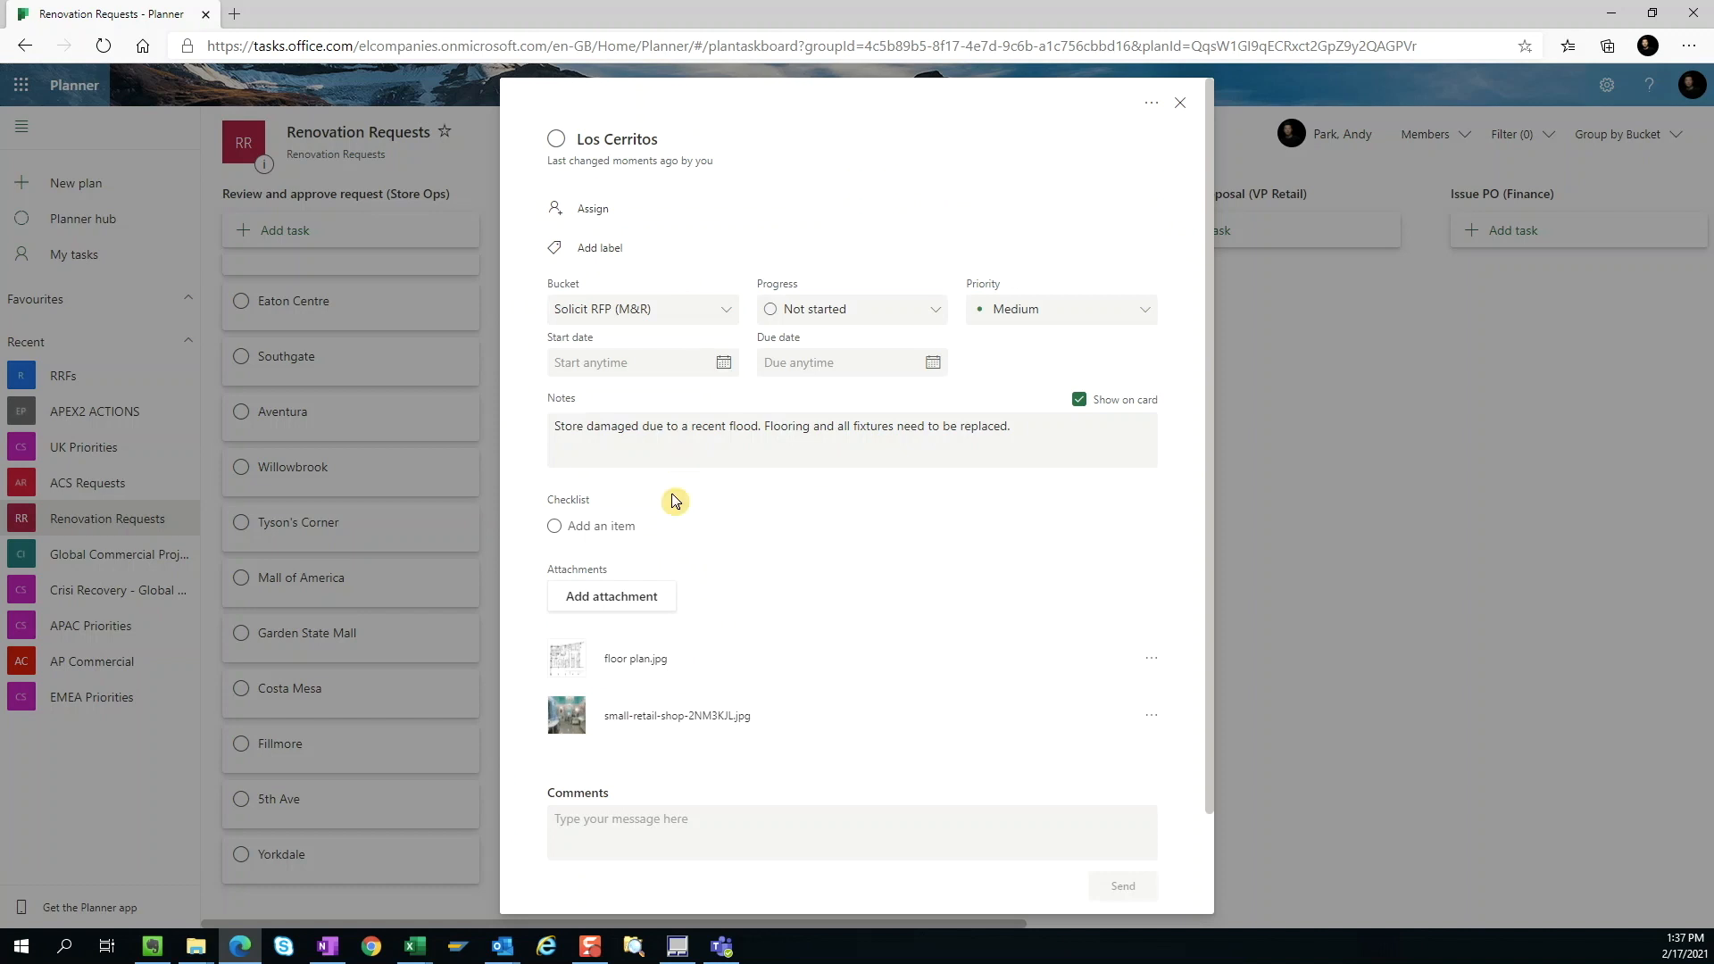
{"action": "left_click", "coordinate": [631, 603]}
{"action": "left_click", "coordinate": [567, 635]}
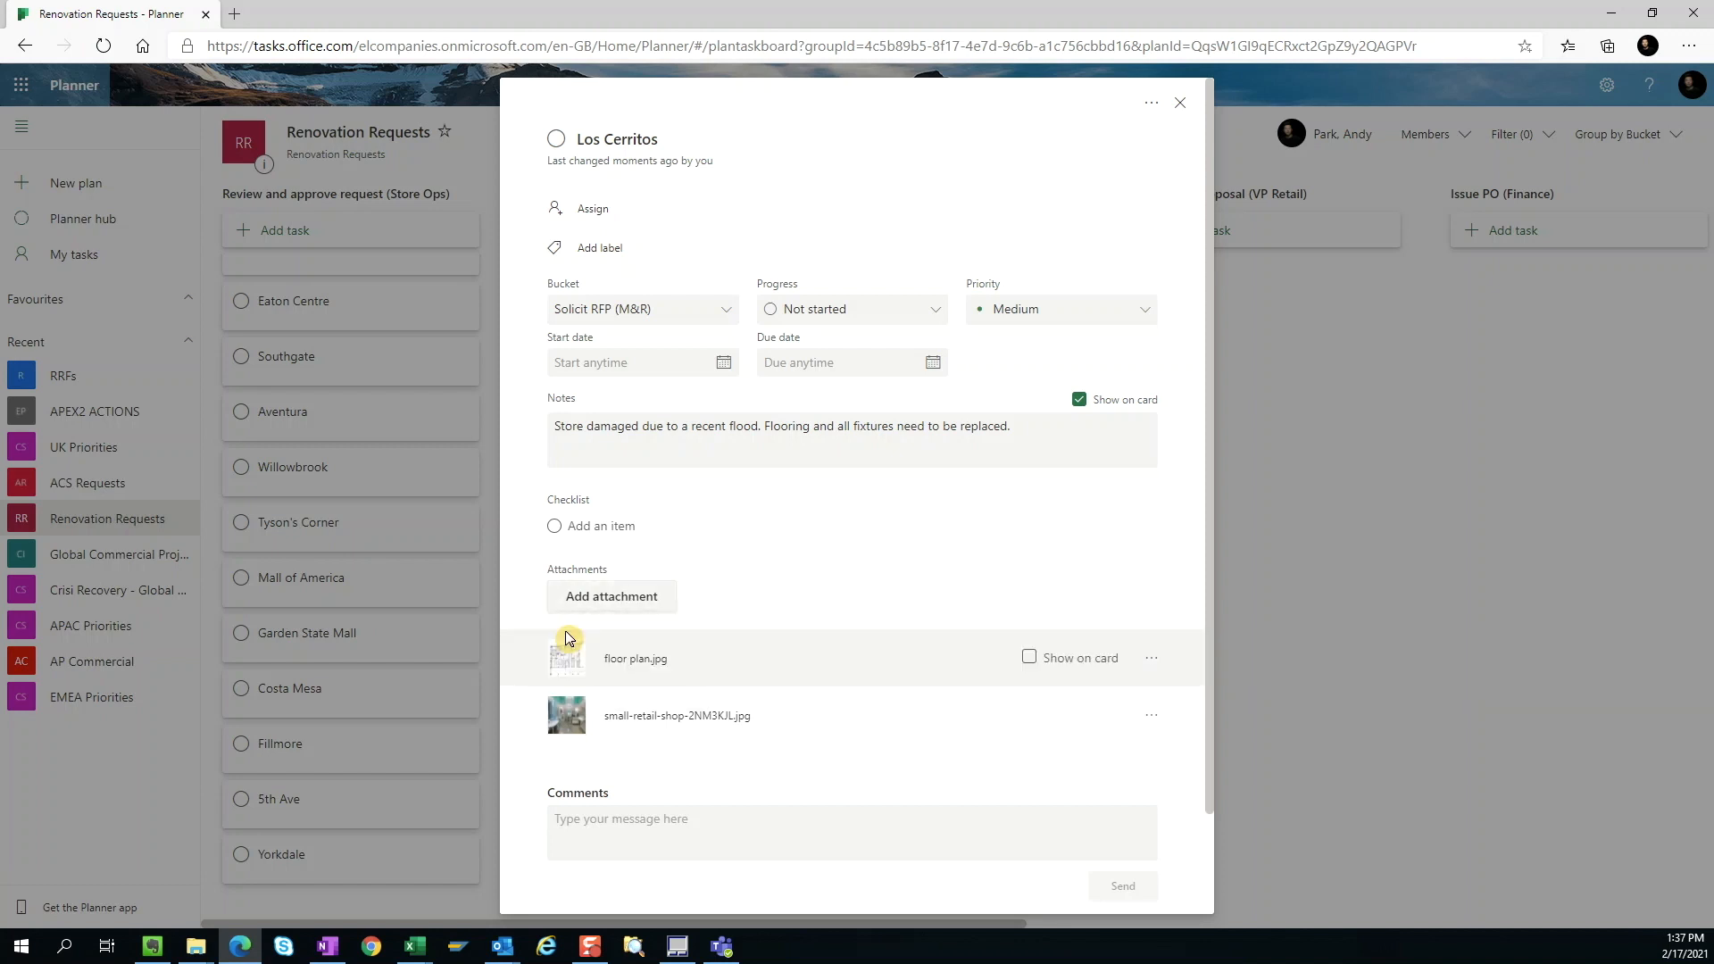
{"action": "left_click", "coordinate": [961, 152]}
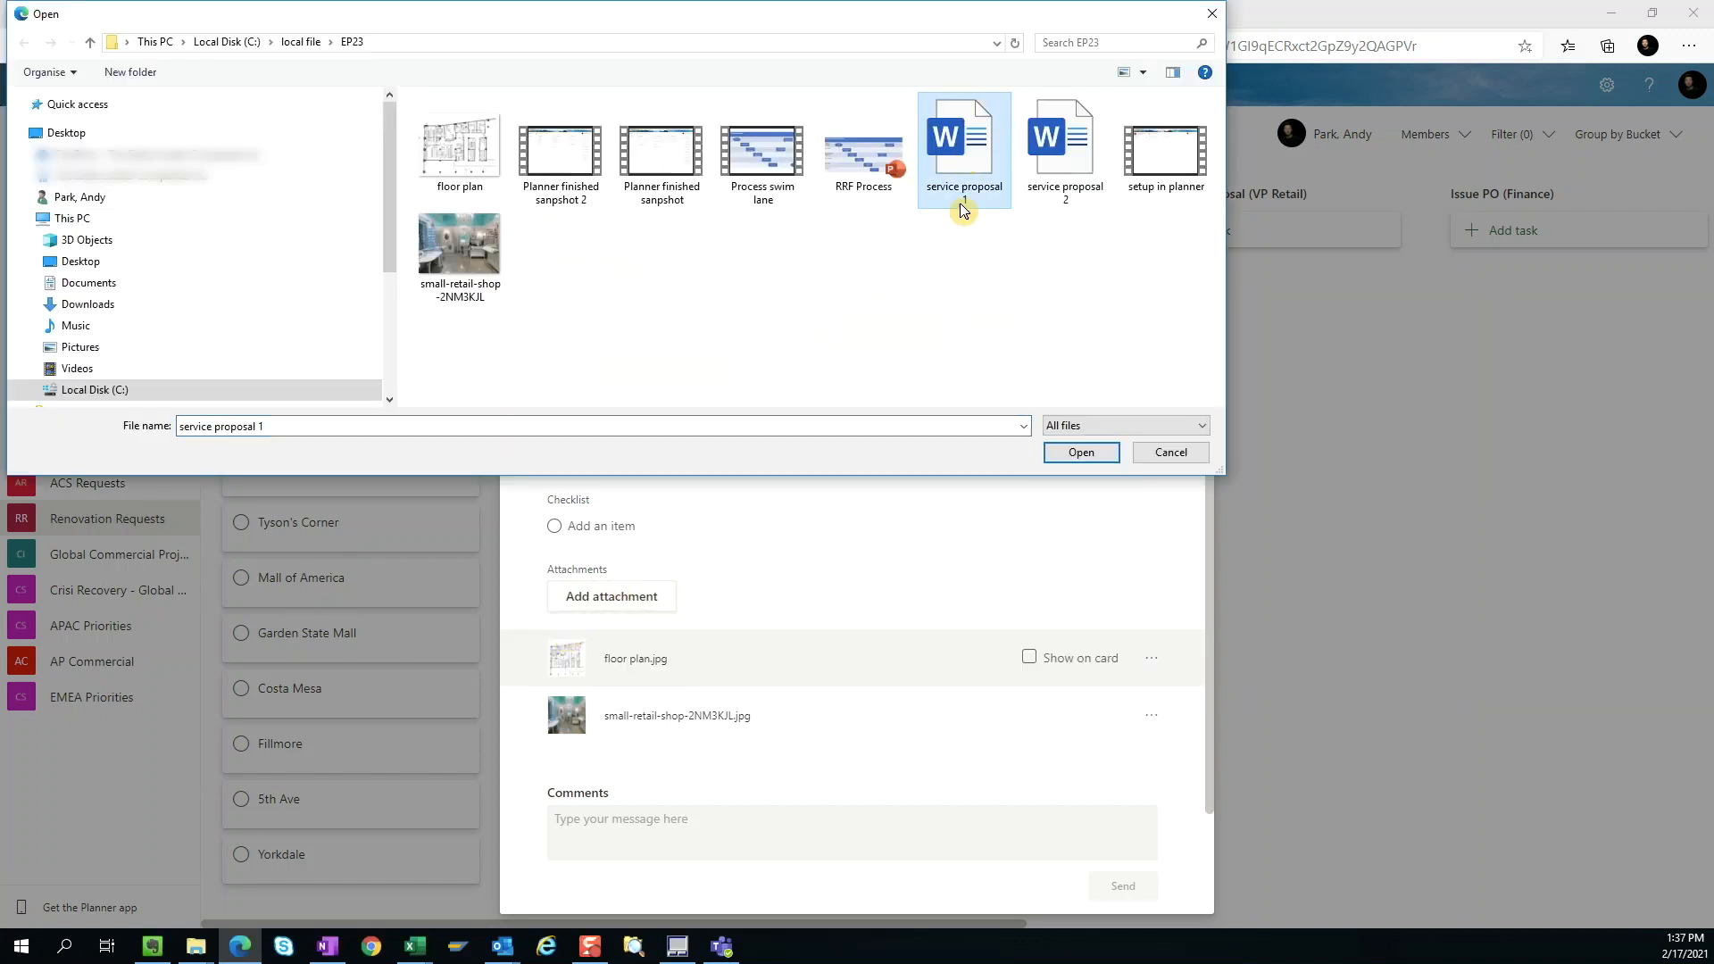
{"action": "left_click", "coordinate": [1075, 451]}
Step: Attach the document service proposal 2 to the Los Cerritos task and close the task
{"action": "left_click", "coordinate": [665, 598]}
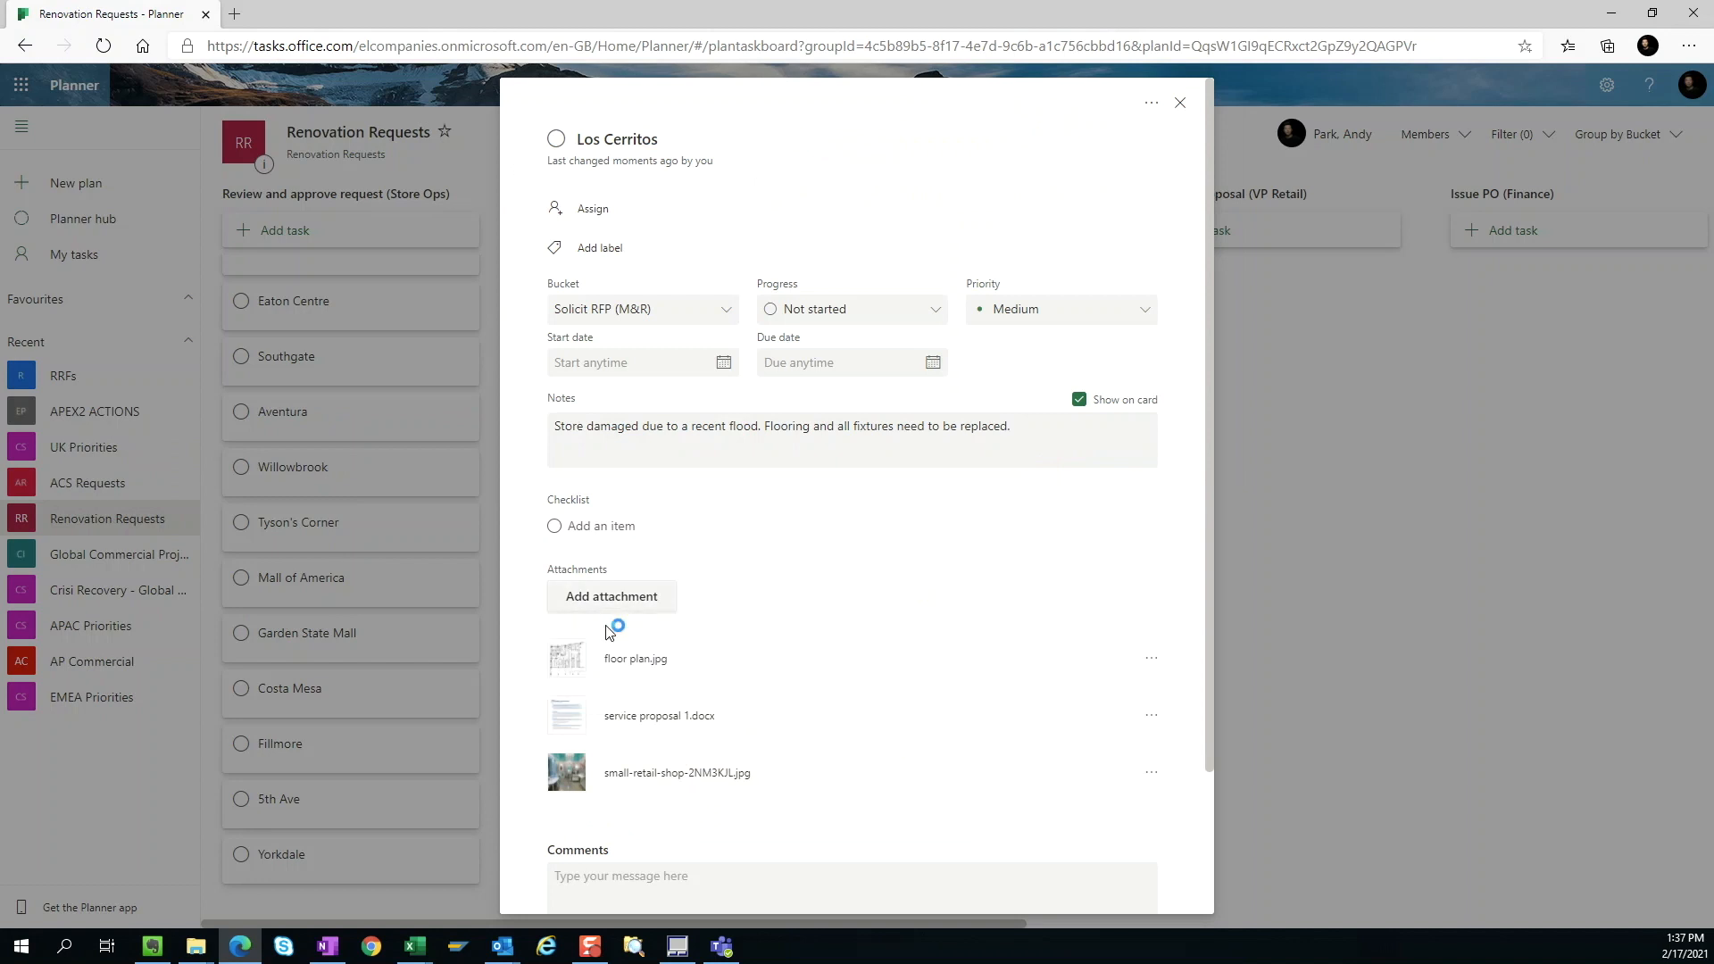
{"action": "left_click", "coordinate": [669, 624]}
{"action": "left_click", "coordinate": [1052, 145]}
{"action": "left_click", "coordinate": [1085, 452]}
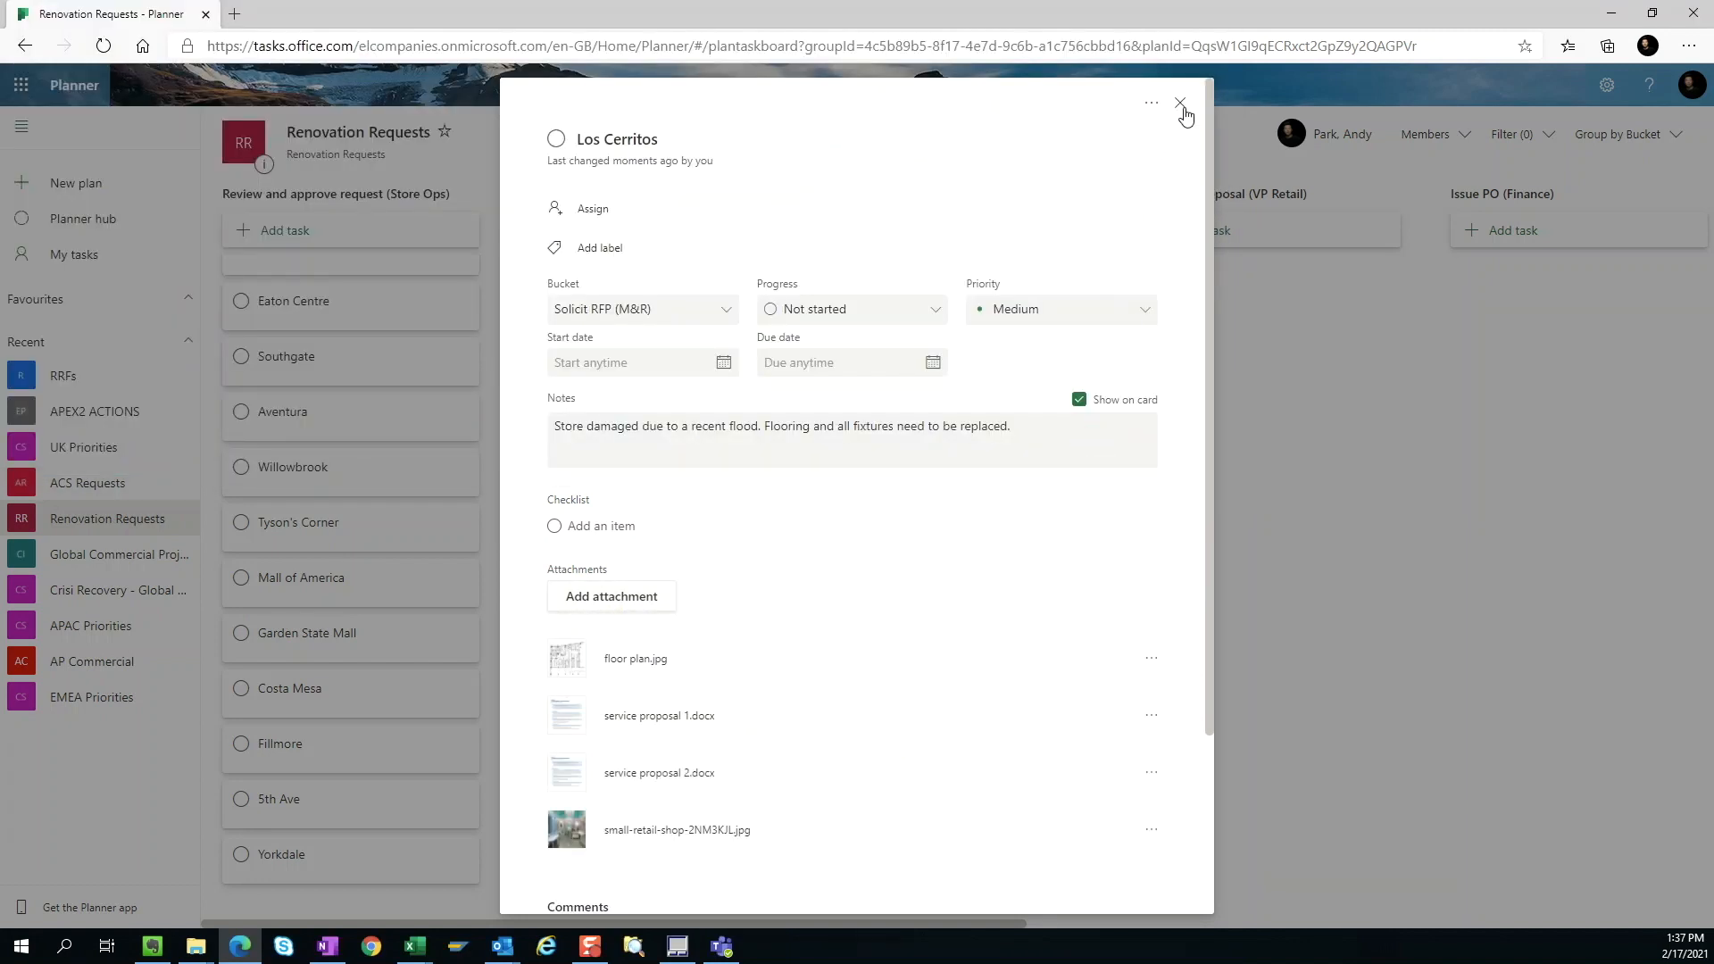
{"action": "left_click", "coordinate": [1180, 105]}
Step: Move the Los Cerritos task to Review and select proposal (IP) and post the comment "Recommend service proposal #2" on it
{"action": "left_click_drag", "start_coordinate": [643, 337], "coordinate": [964, 316]}
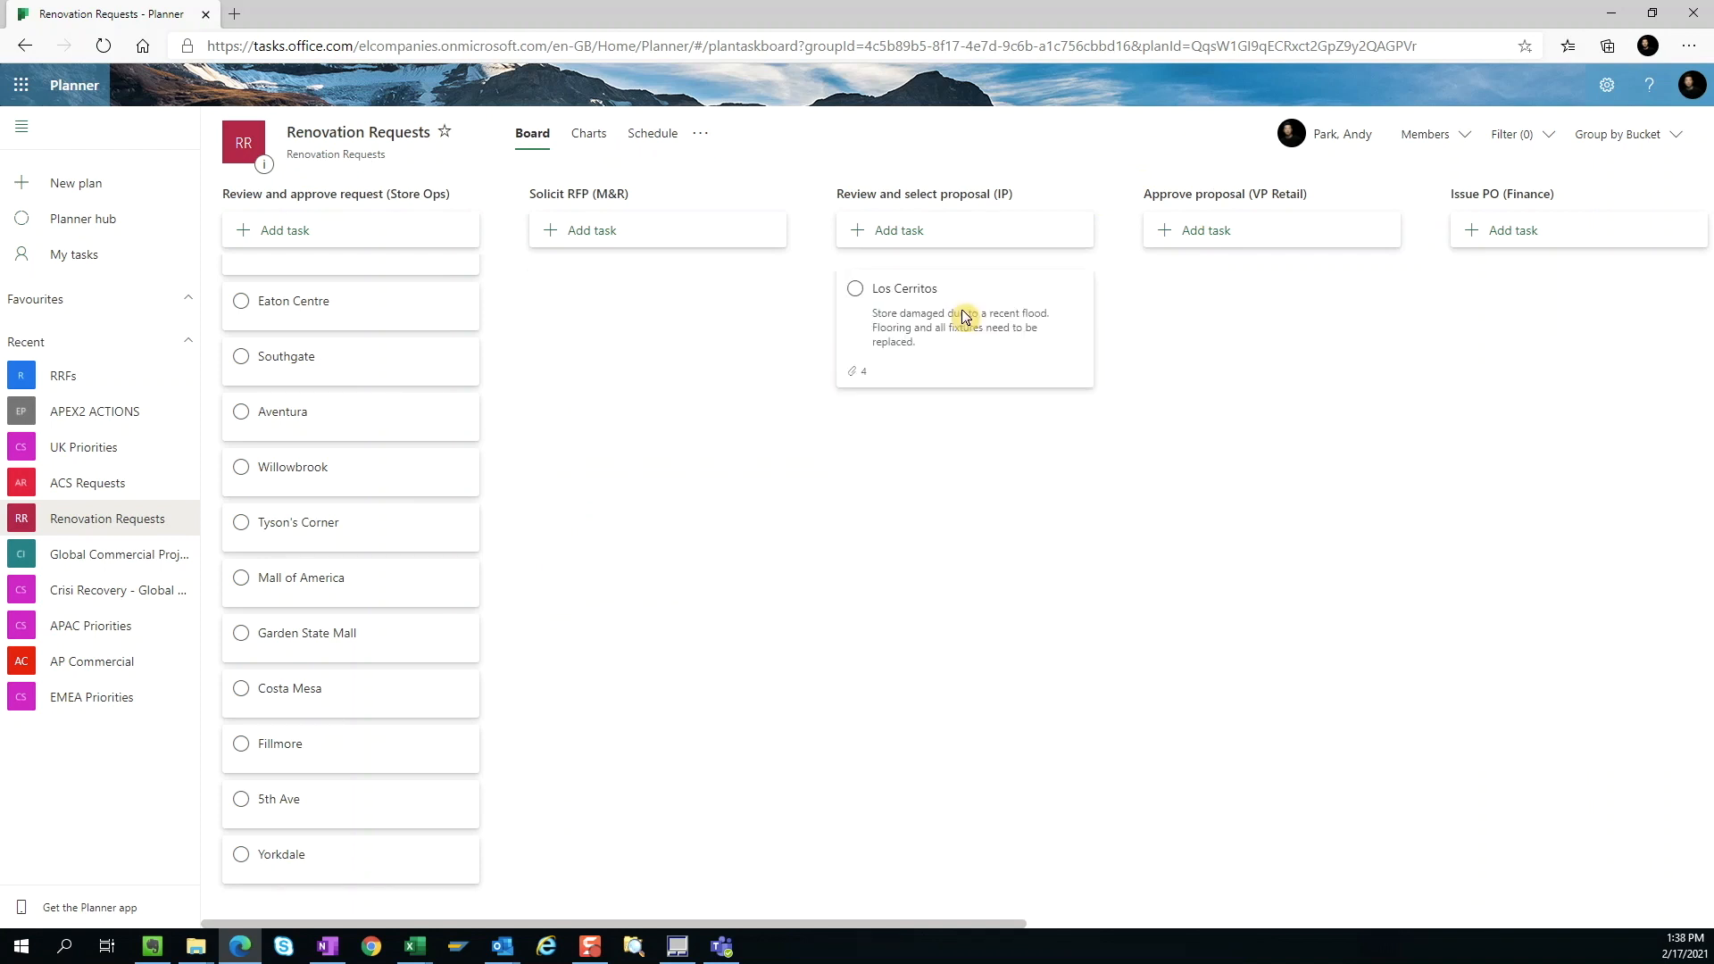
{"action": "left_click", "coordinate": [999, 365]}
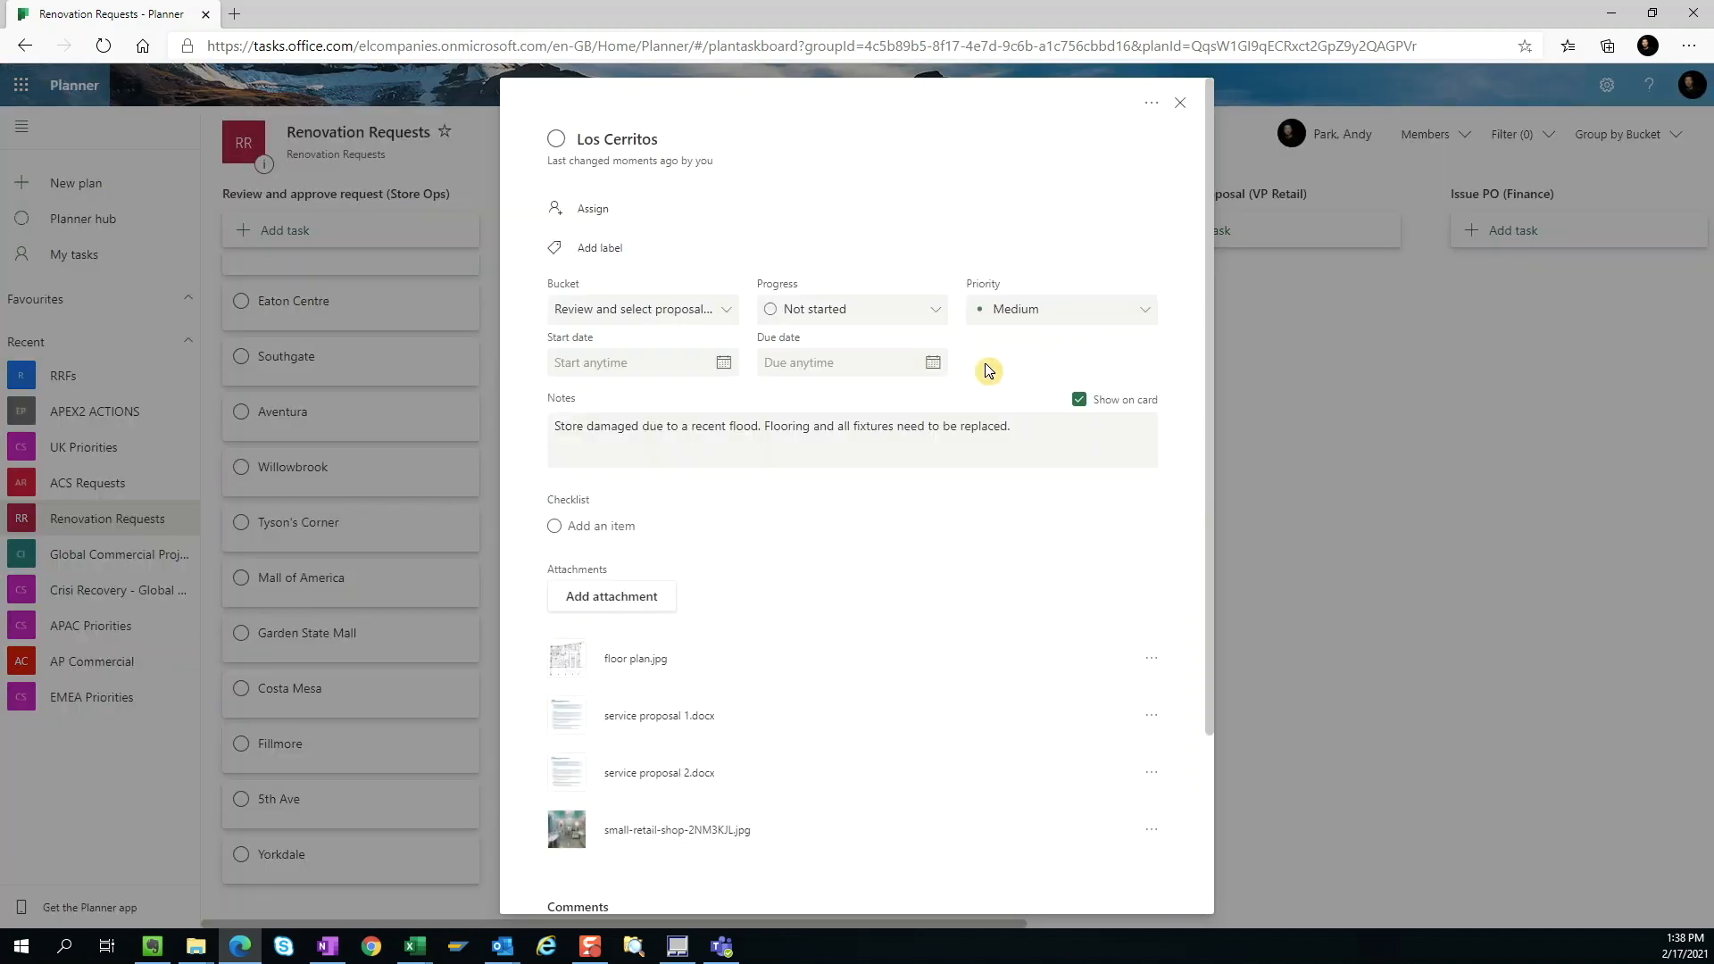
{"action": "scroll", "coordinate": [918, 467], "scroll_direction": "down", "scroll_amount": 3}
{"action": "scroll", "coordinate": [917, 466], "scroll_direction": "down", "scroll_amount": 1}
{"action": "left_click", "coordinate": [903, 839]}
{"action": "type", "text": "Recommend servic"}
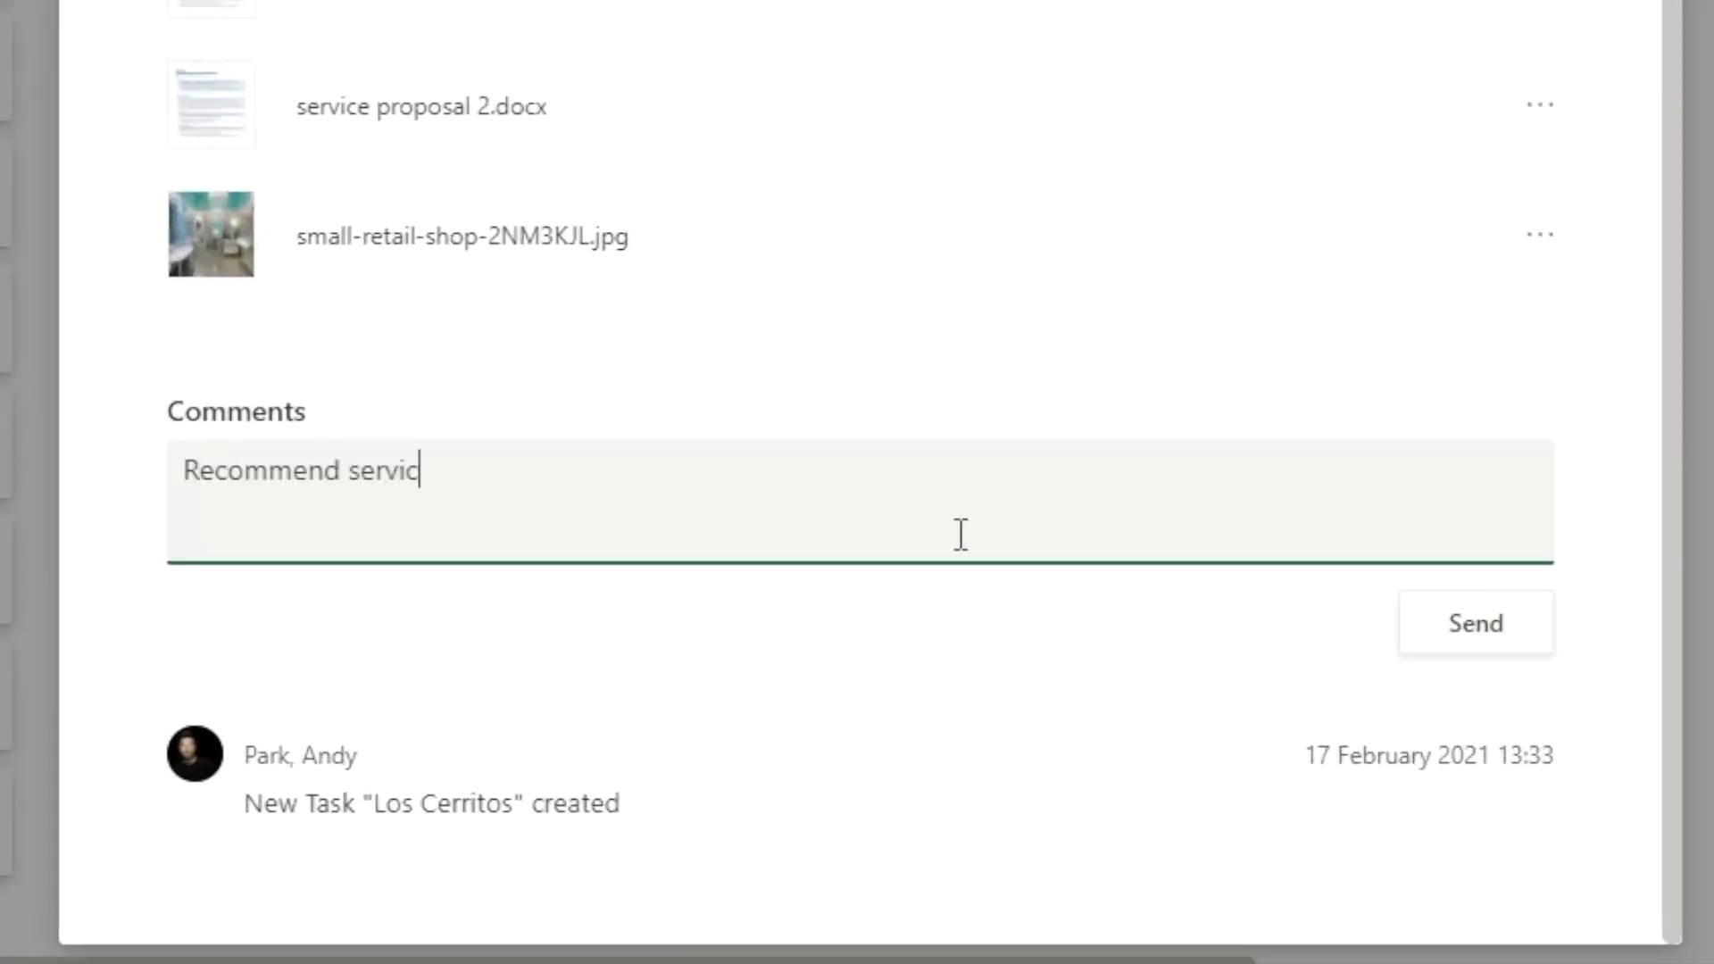
{"action": "type", "text": "e proposal #2"}
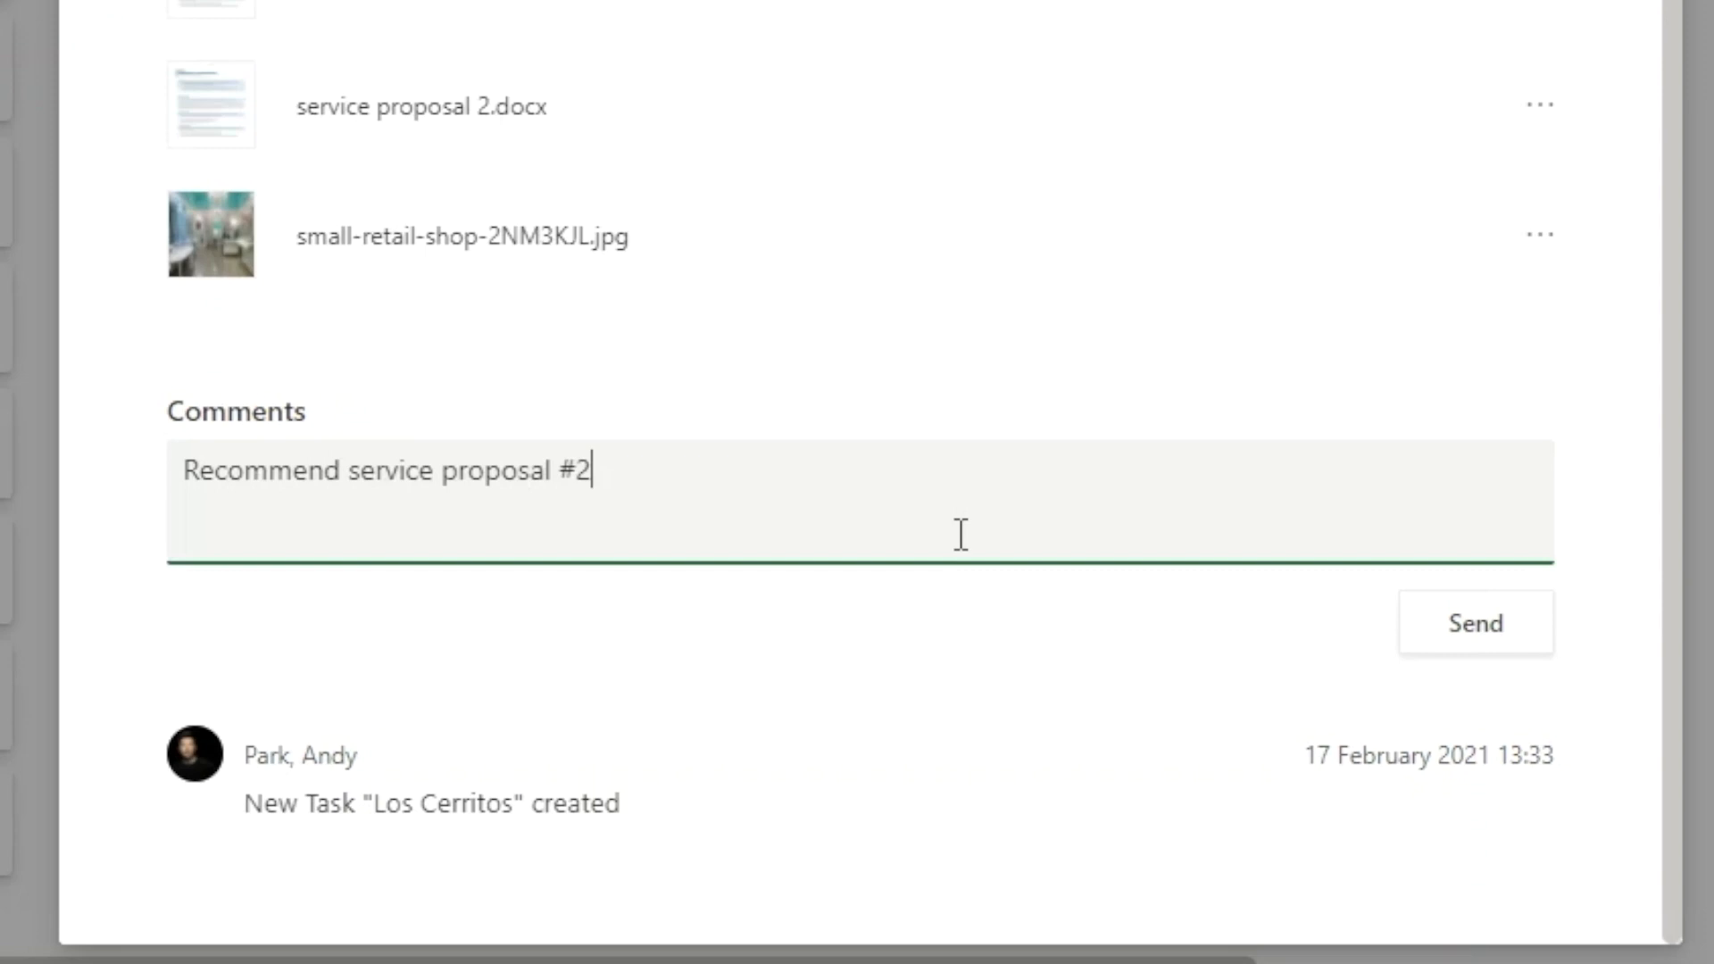
{"action": "left_click", "coordinate": [1446, 656]}
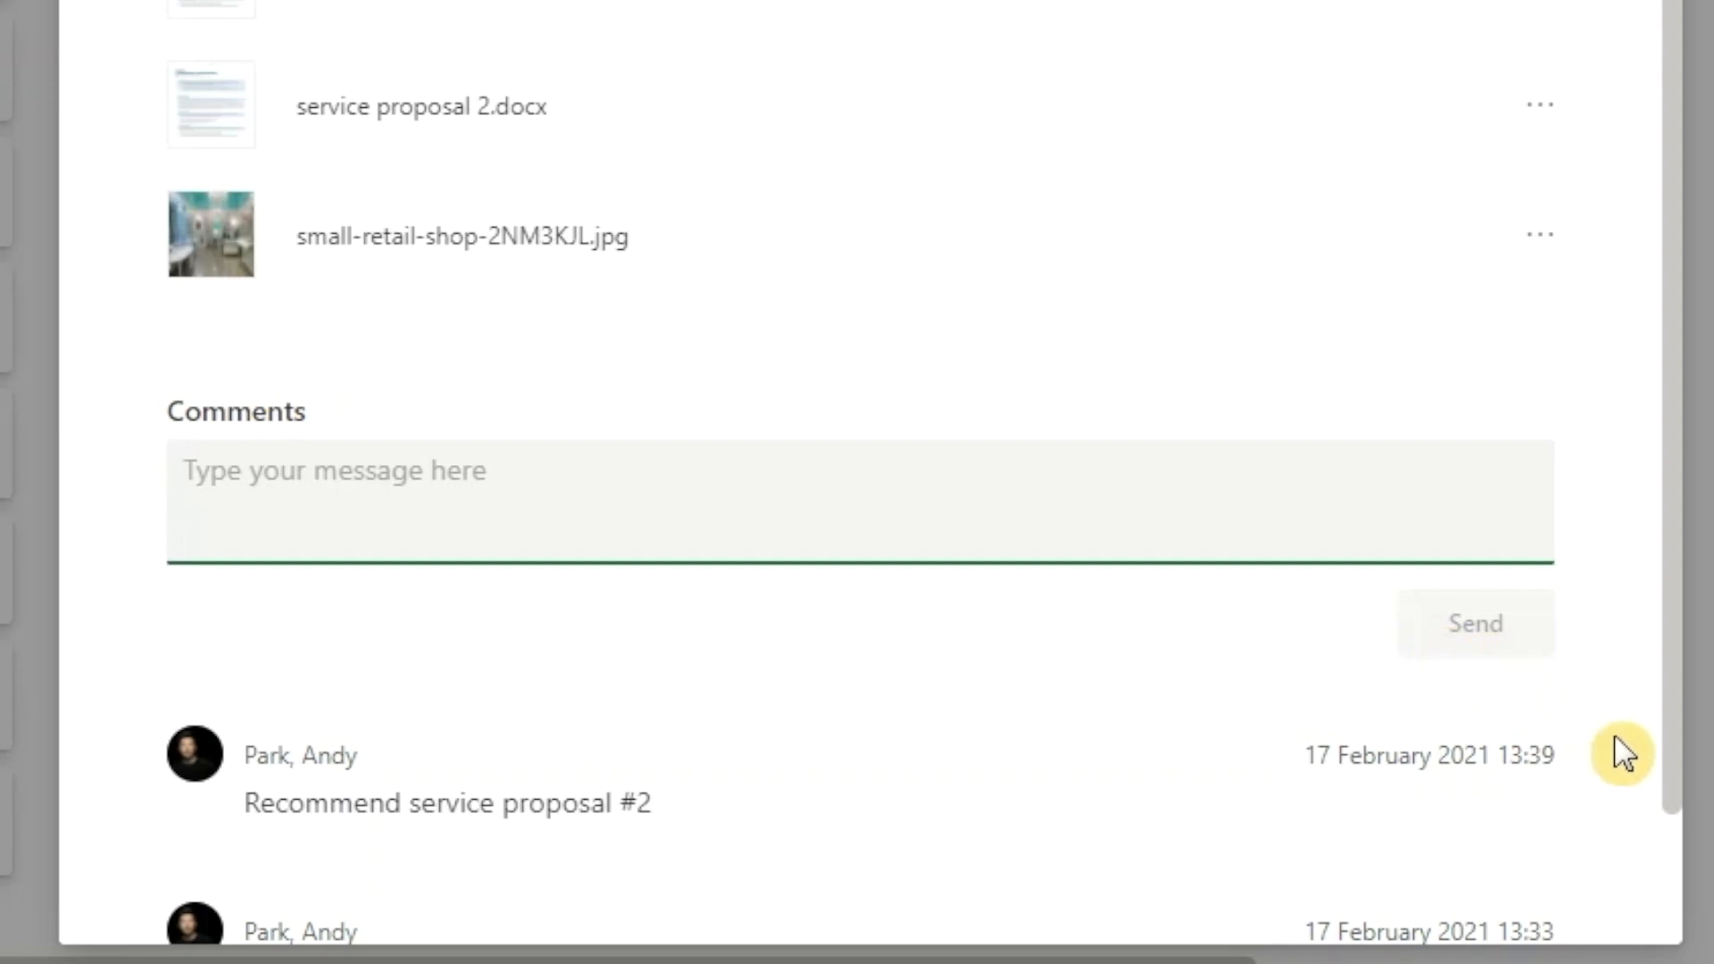
{"action": "scroll", "coordinate": [1607, 780], "scroll_direction": "down", "scroll_amount": 2}
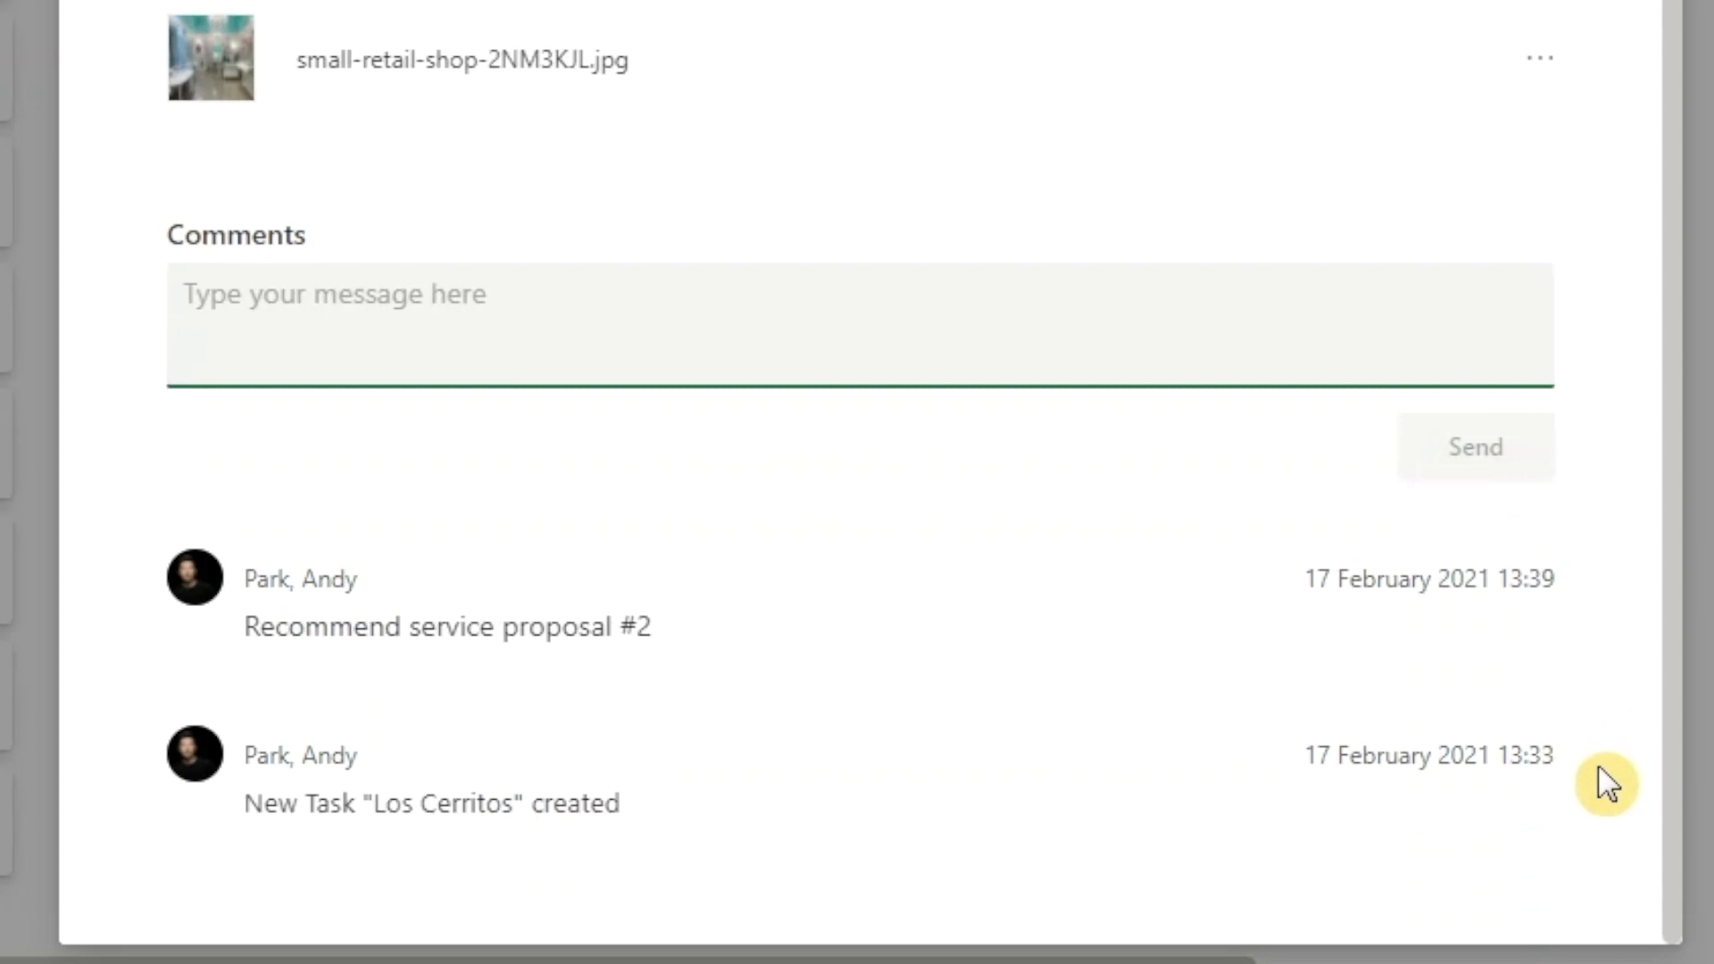
{"action": "scroll", "coordinate": [872, 471], "scroll_direction": "up", "scroll_amount": 8}
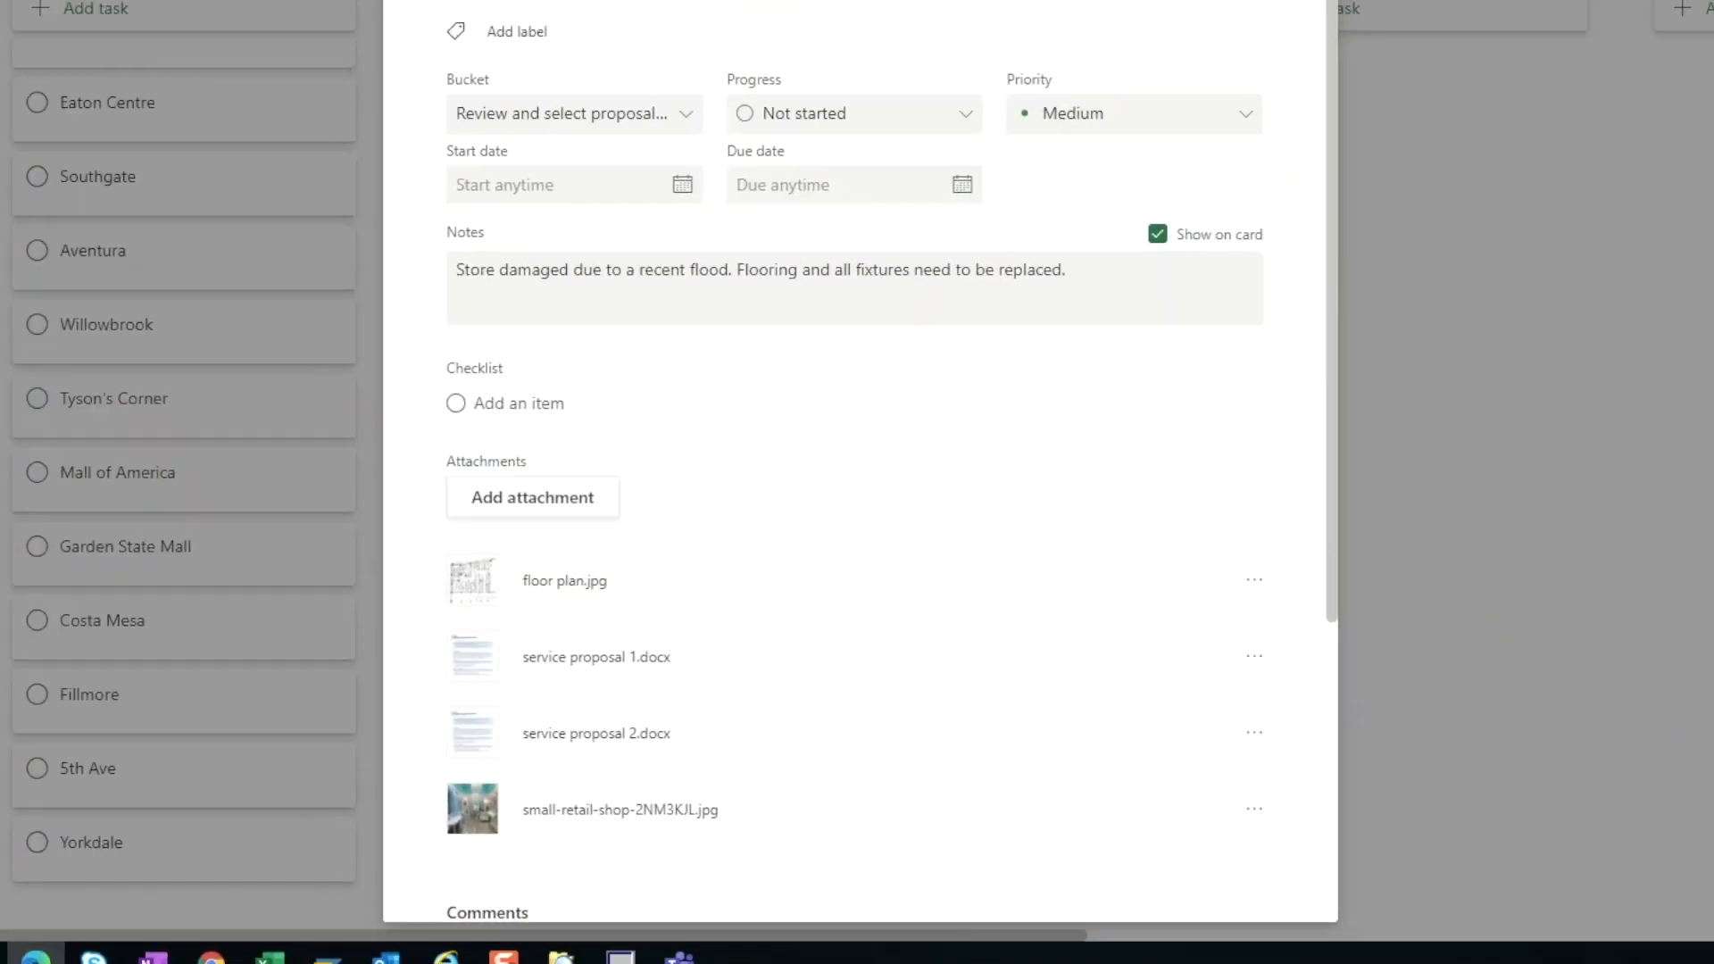
{"action": "left_click", "coordinate": [1180, 101]}
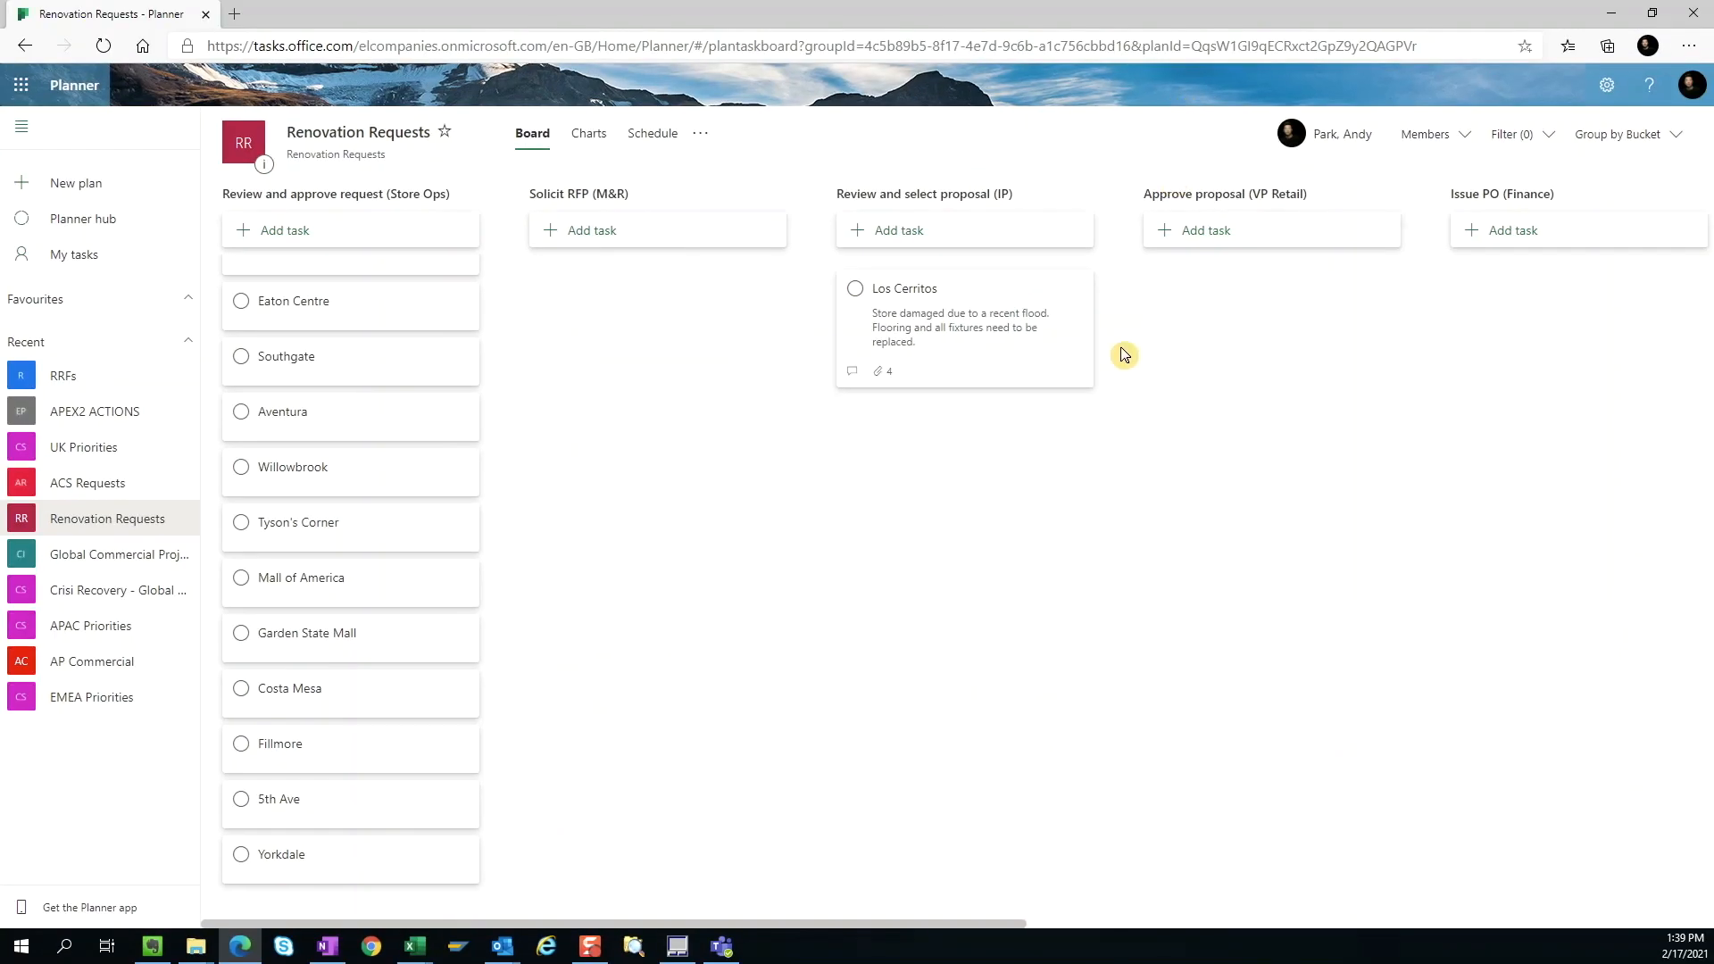
Step: Move the Los Cerritos task to Approve proposal (VP Retail) and post the comment "Proposal approved" on it
{"action": "left_click_drag", "start_coordinate": [961, 366], "coordinate": [1268, 351]}
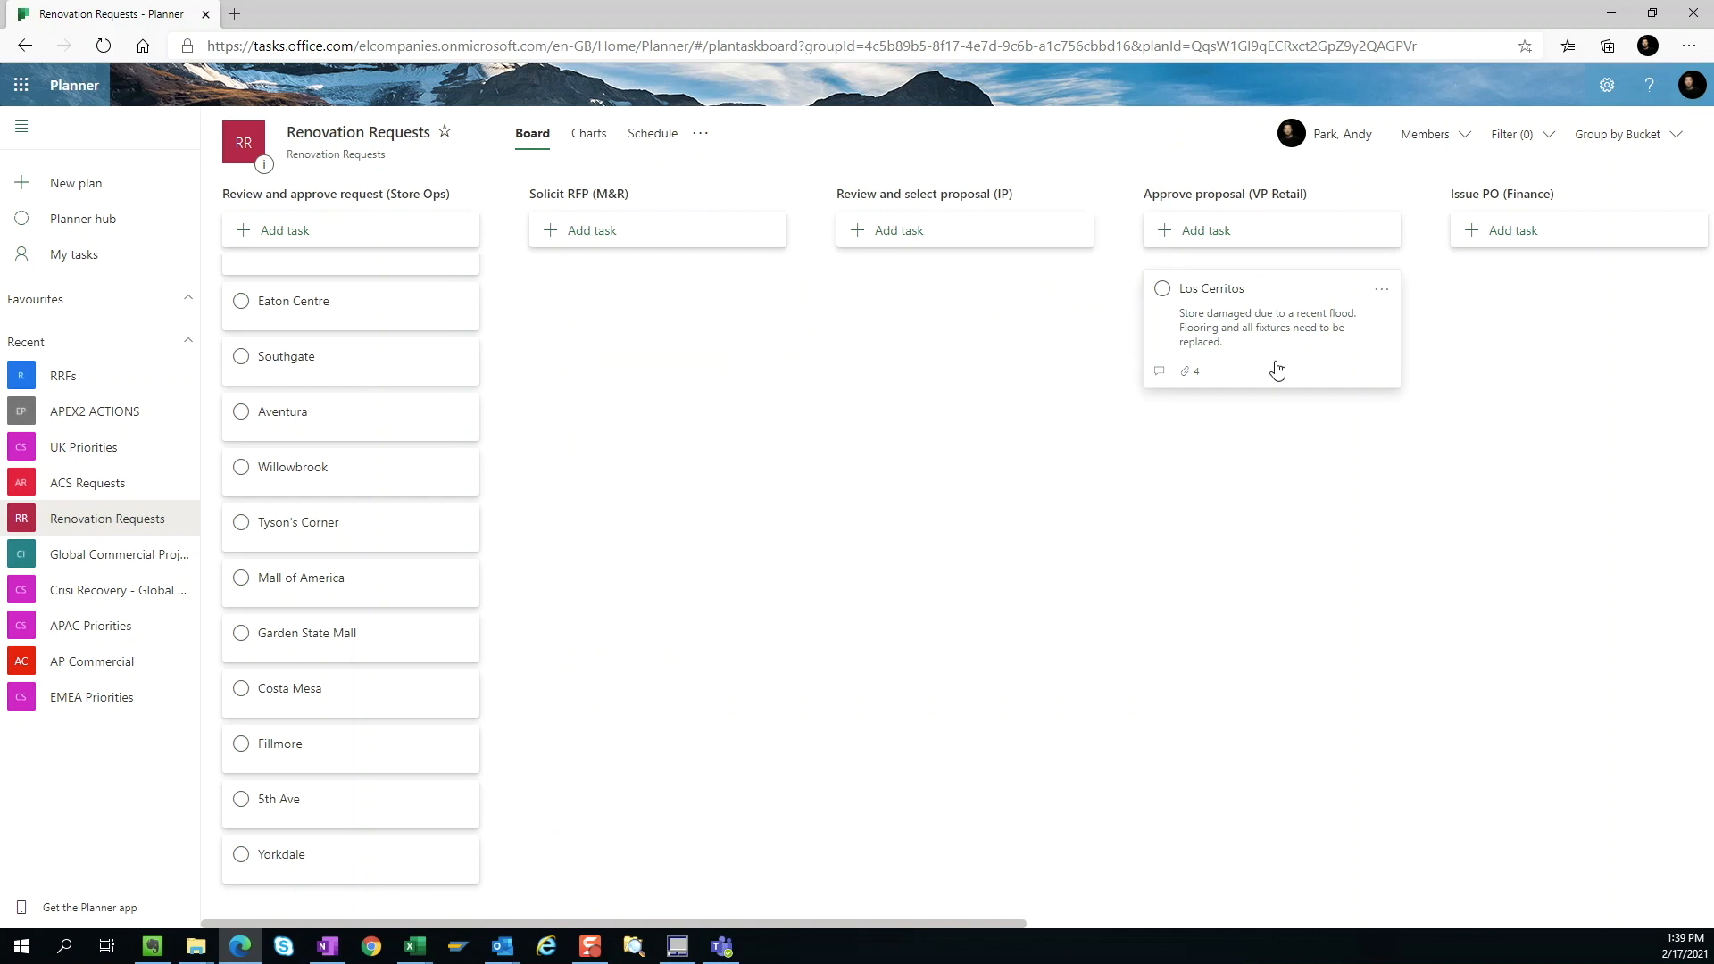
{"action": "left_click", "coordinate": [1277, 369]}
{"action": "scroll", "coordinate": [1065, 563], "scroll_direction": "down", "scroll_amount": 3}
{"action": "left_click", "coordinate": [815, 639]}
{"action": "type", "text": "Proposal approved"}
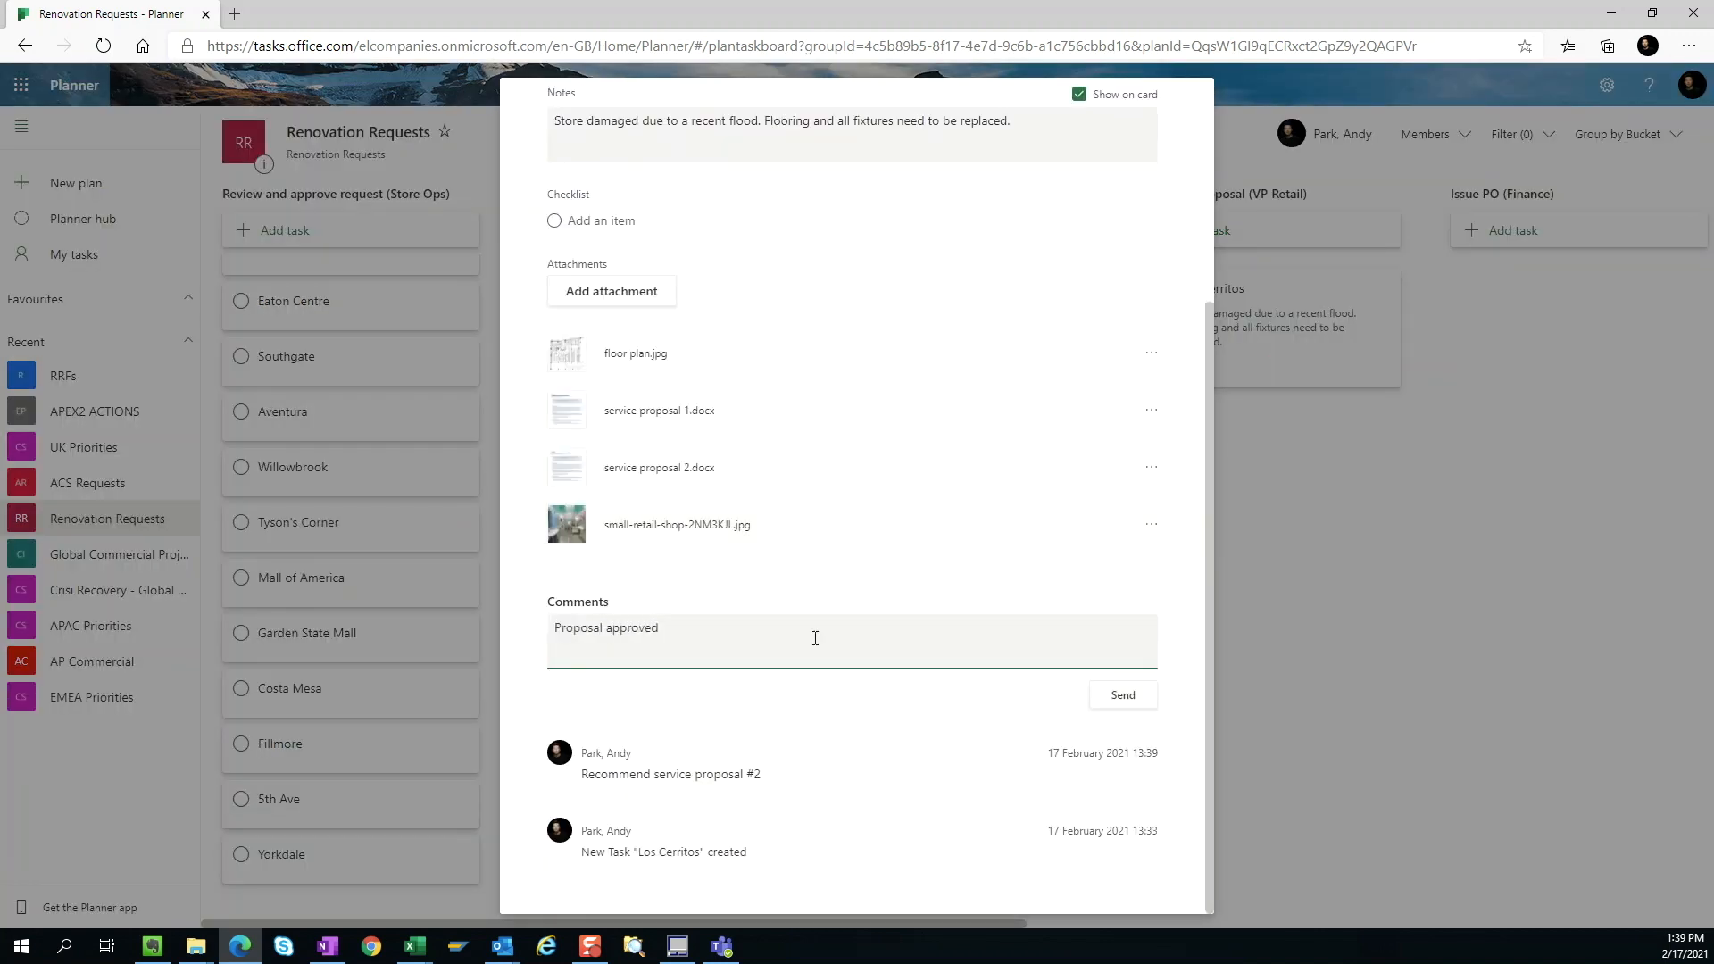
{"action": "left_click", "coordinate": [1102, 696]}
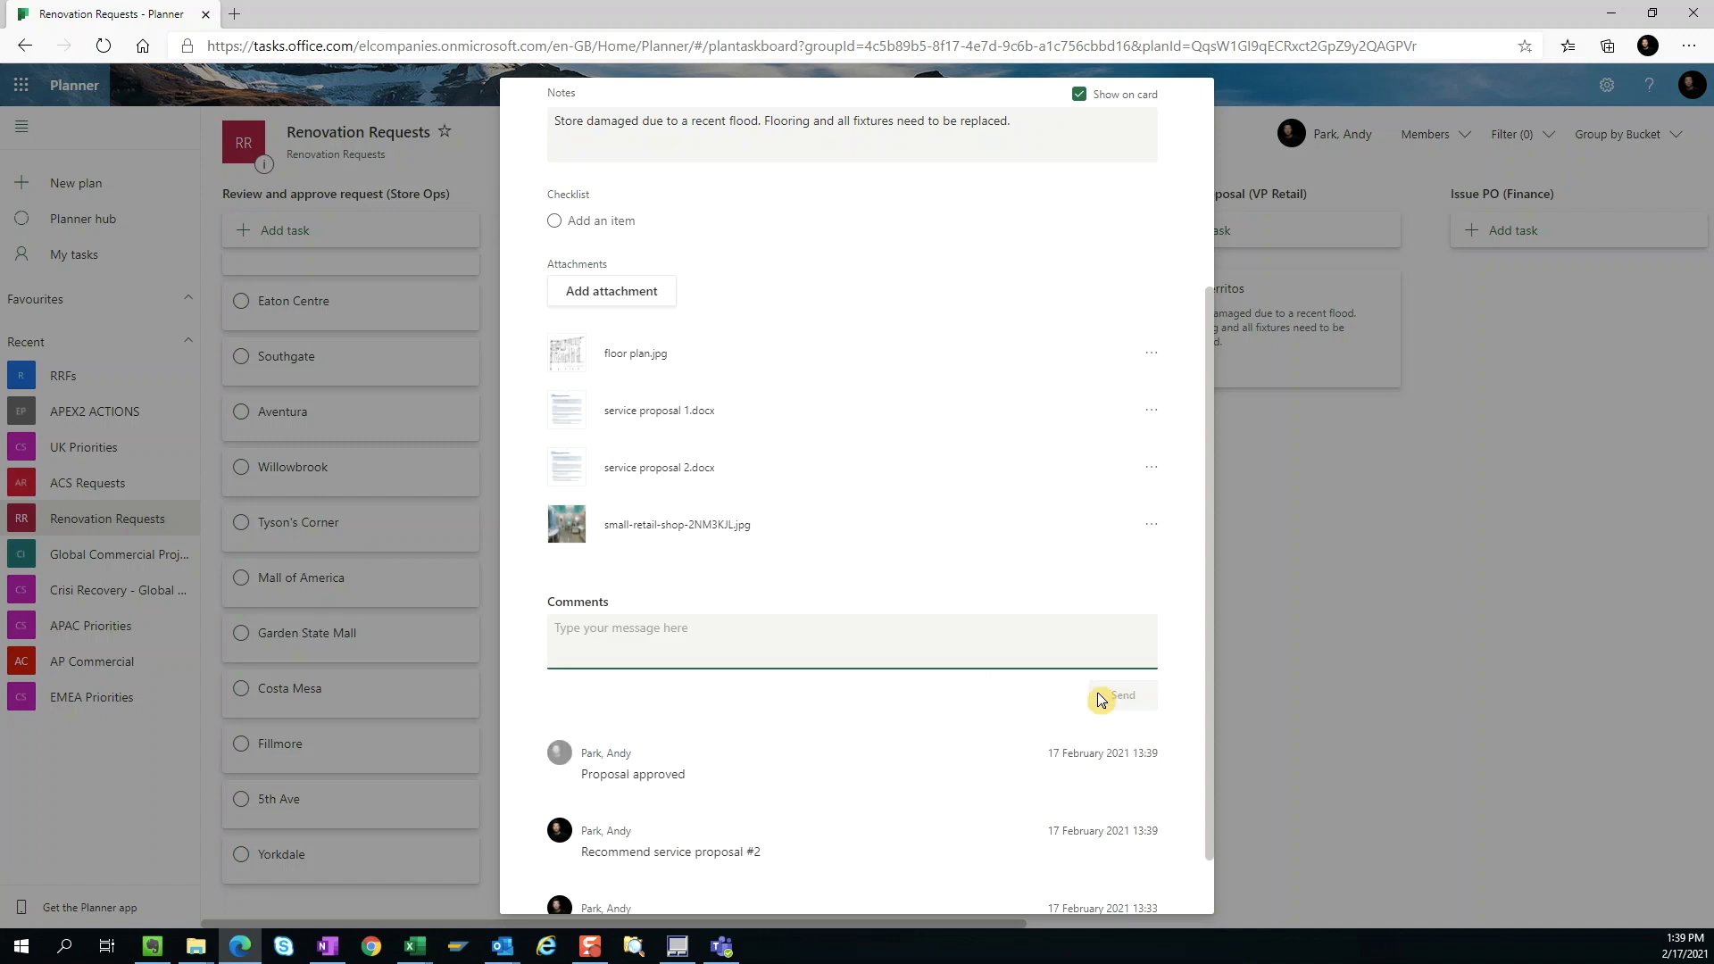
{"action": "left_click", "coordinate": [1269, 572]}
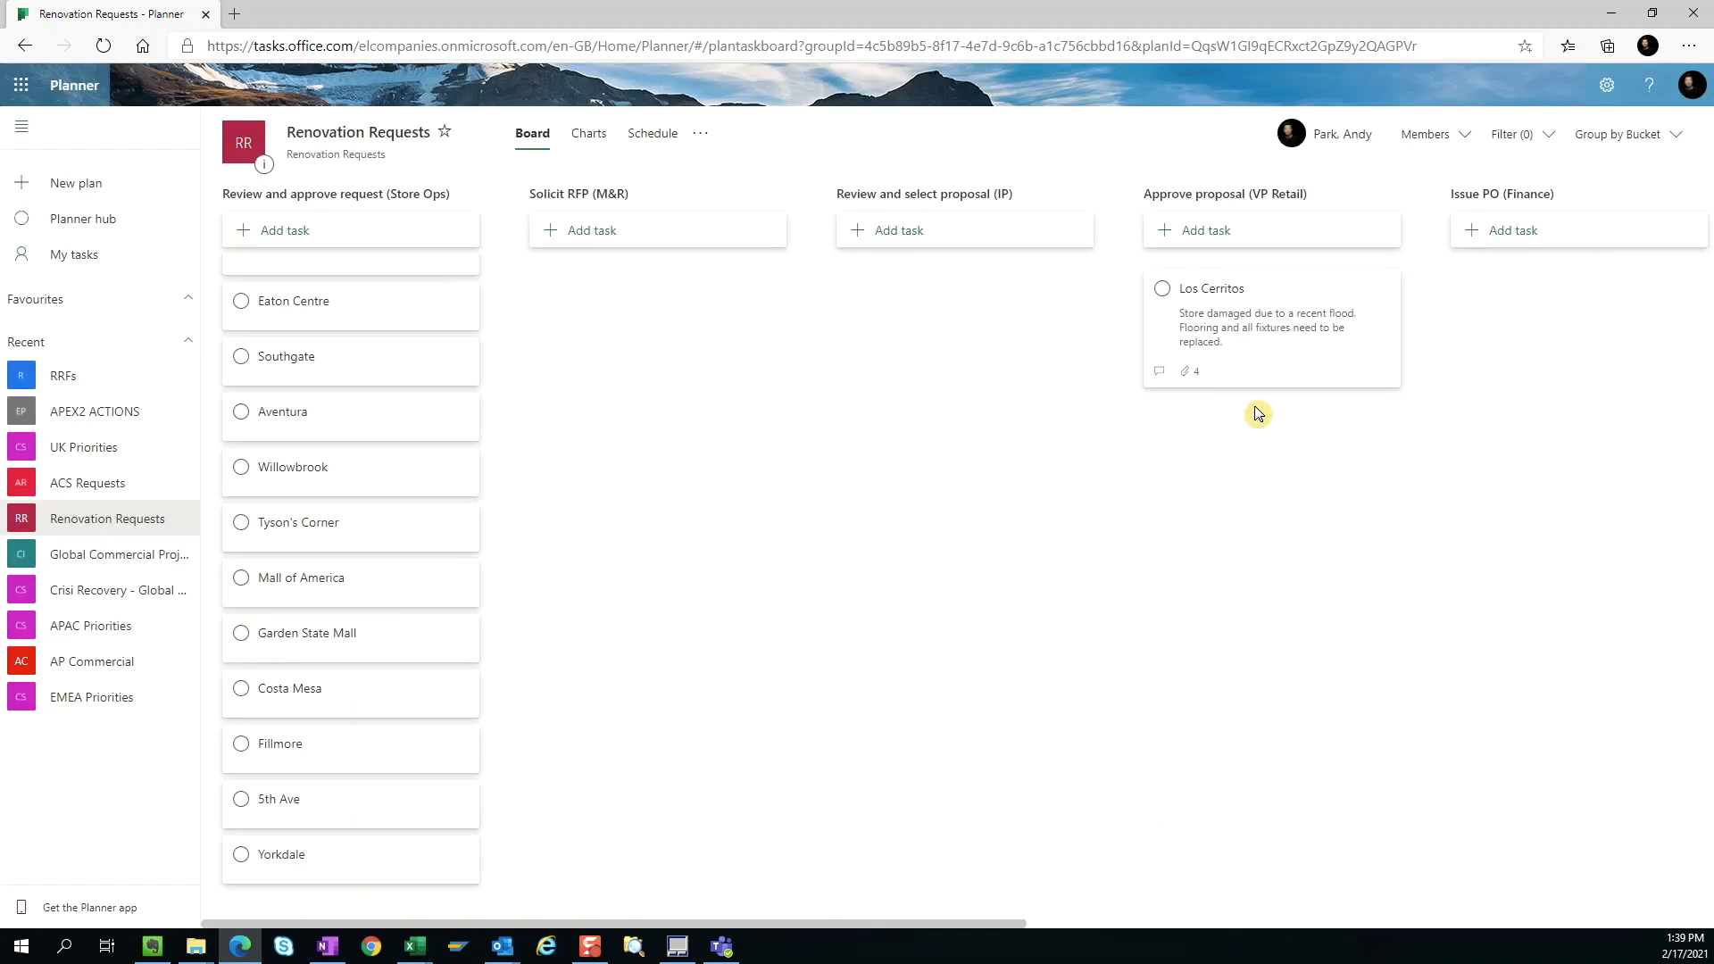
Step: Move Los Cerritos to Issue PO (Finance), Aventura and Willowbrook to Solicit RFP (M&R), and Garden State Mall to Review and select proposal (IP)
{"action": "left_click_drag", "start_coordinate": [1258, 356], "coordinate": [1557, 355]}
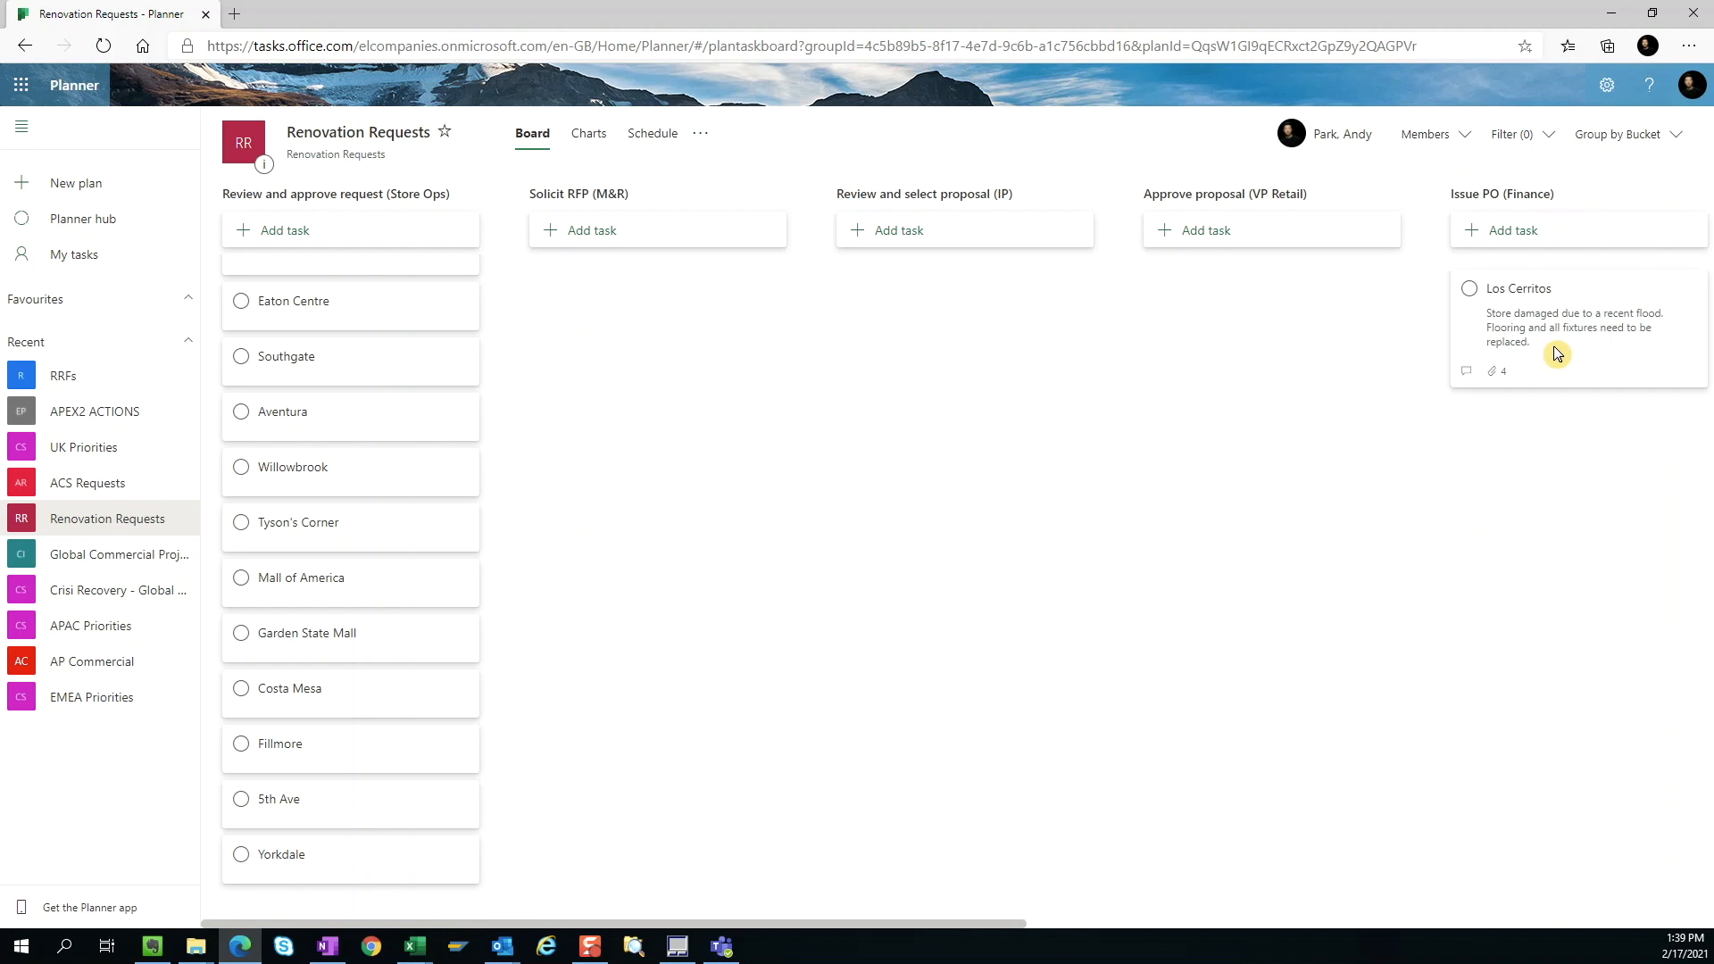
{"action": "left_click_drag", "start_coordinate": [420, 451], "coordinate": [621, 433]}
{"action": "left_click_drag", "start_coordinate": [402, 571], "coordinate": [981, 366]}
Step: Move Costa Mesa and Fillmore to Approve proposal (VP Retail) and Yorkdale to Set work schedule (M&R)
{"action": "left_click_drag", "start_coordinate": [419, 569], "coordinate": [1232, 357]}
{"action": "left_click_drag", "start_coordinate": [352, 585], "coordinate": [1205, 437]}
{"action": "left_click_drag", "start_coordinate": [1009, 924], "coordinate": [1121, 924]}
{"action": "left_click_drag", "start_coordinate": [216, 623], "coordinate": [1660, 290]}
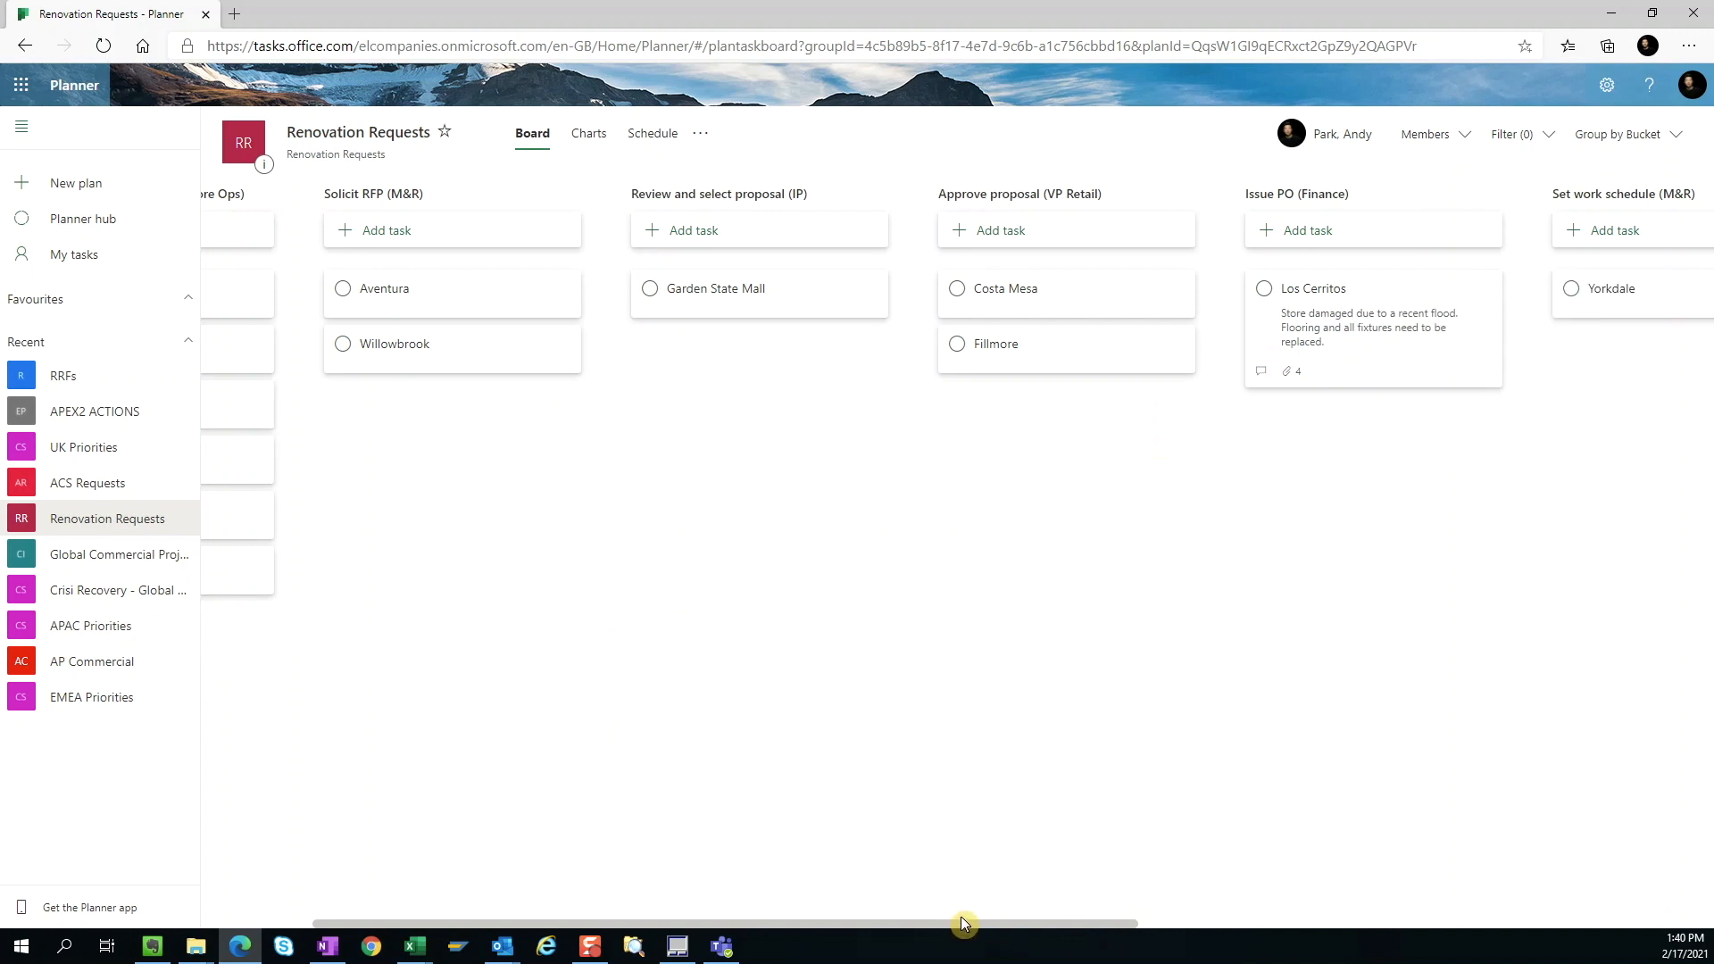
Step: Examine the plan's charts of tasks by status, bucket, priority and member, and return to the board
{"action": "left_click_drag", "start_coordinate": [988, 925], "coordinate": [796, 925]}
{"action": "left_click", "coordinate": [591, 138]}
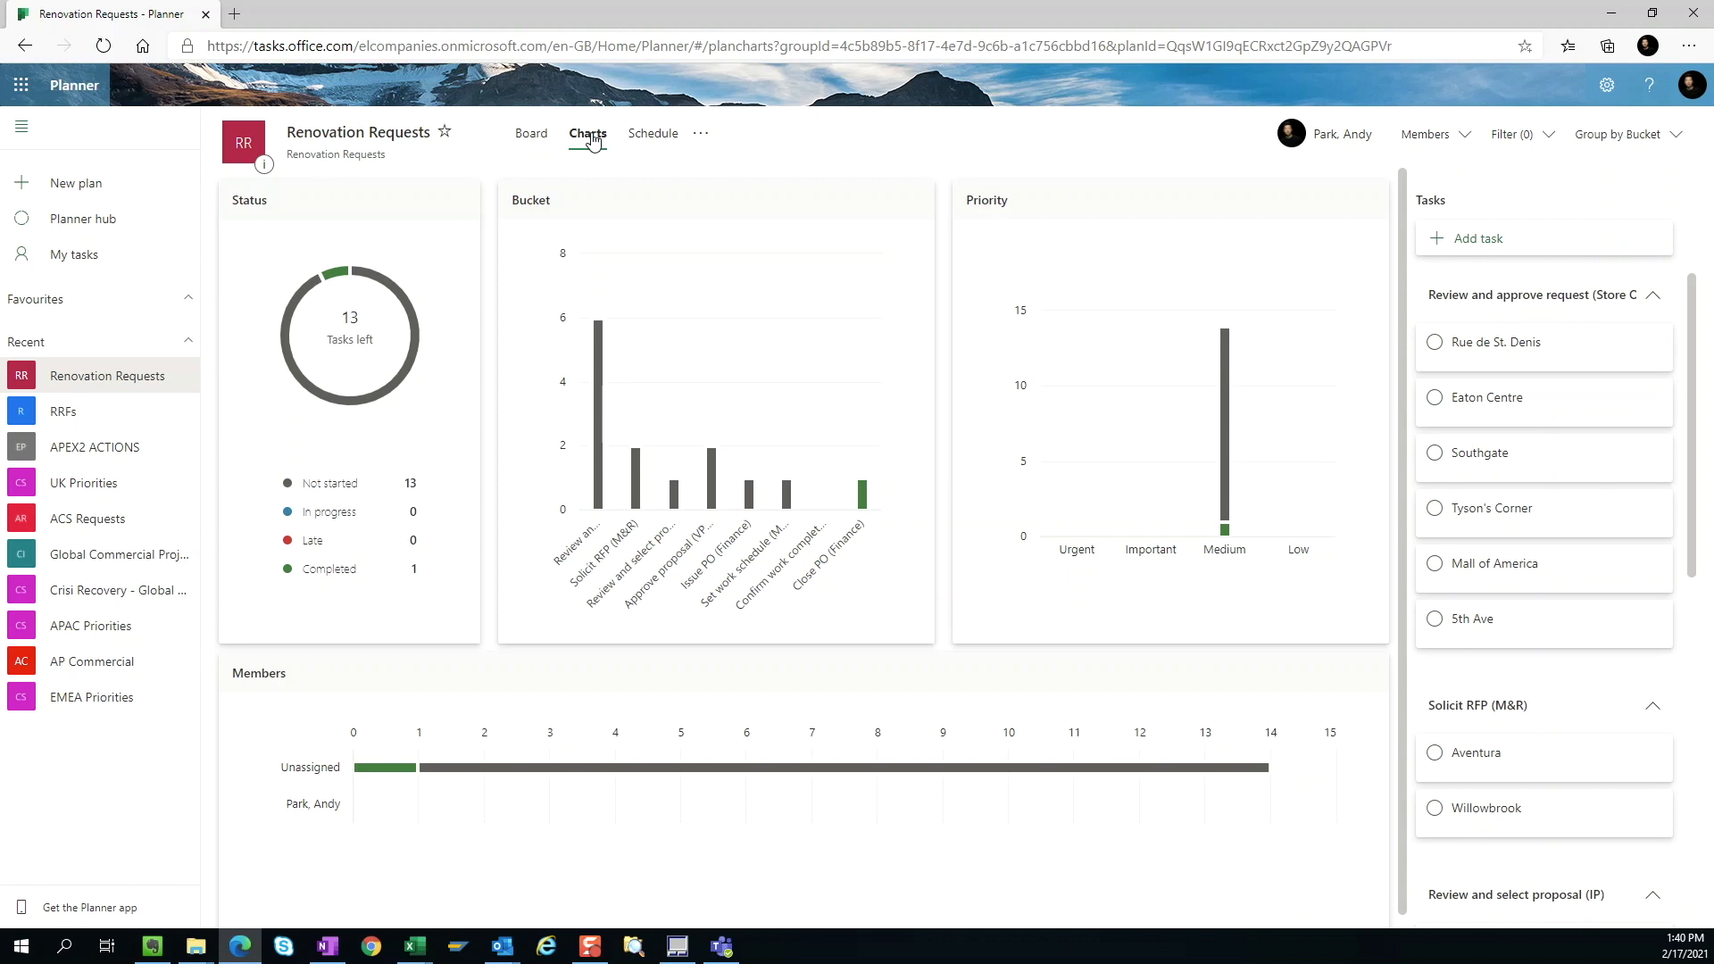
{"action": "left_click", "coordinate": [532, 134]}
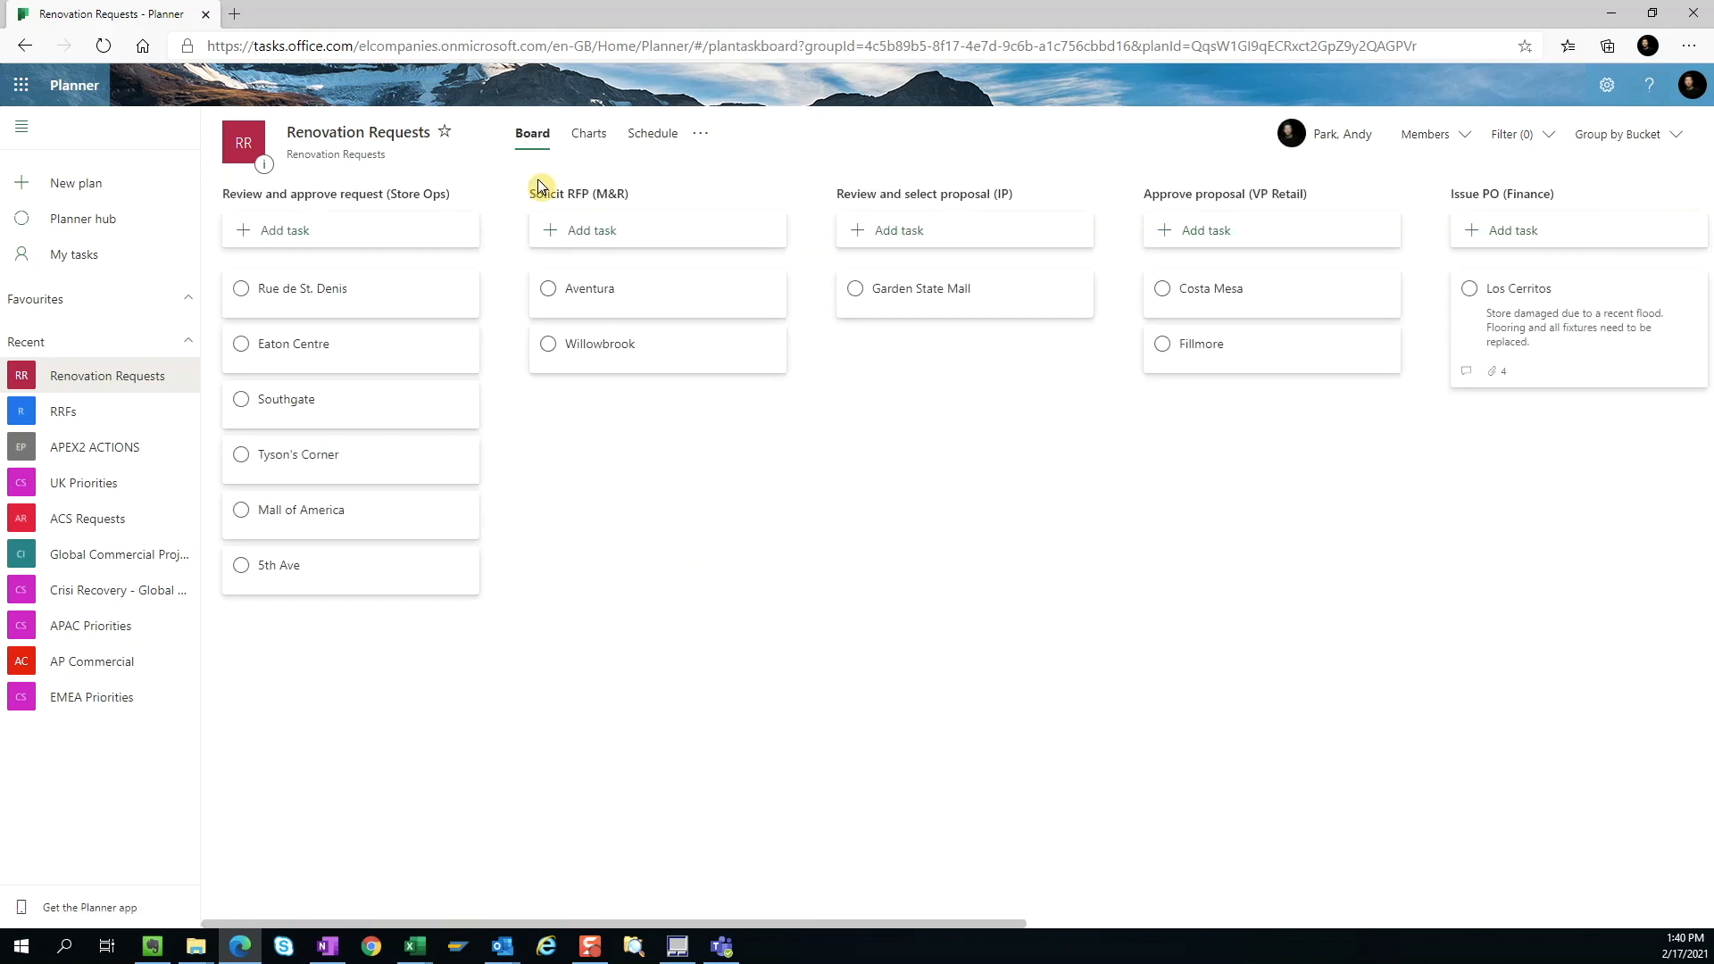
Step: Move the Yorkdale task from Set work schedule (M&R) to the Close PO (Finance) bucket
{"action": "left_click_drag", "start_coordinate": [993, 922], "coordinate": [1669, 948]}
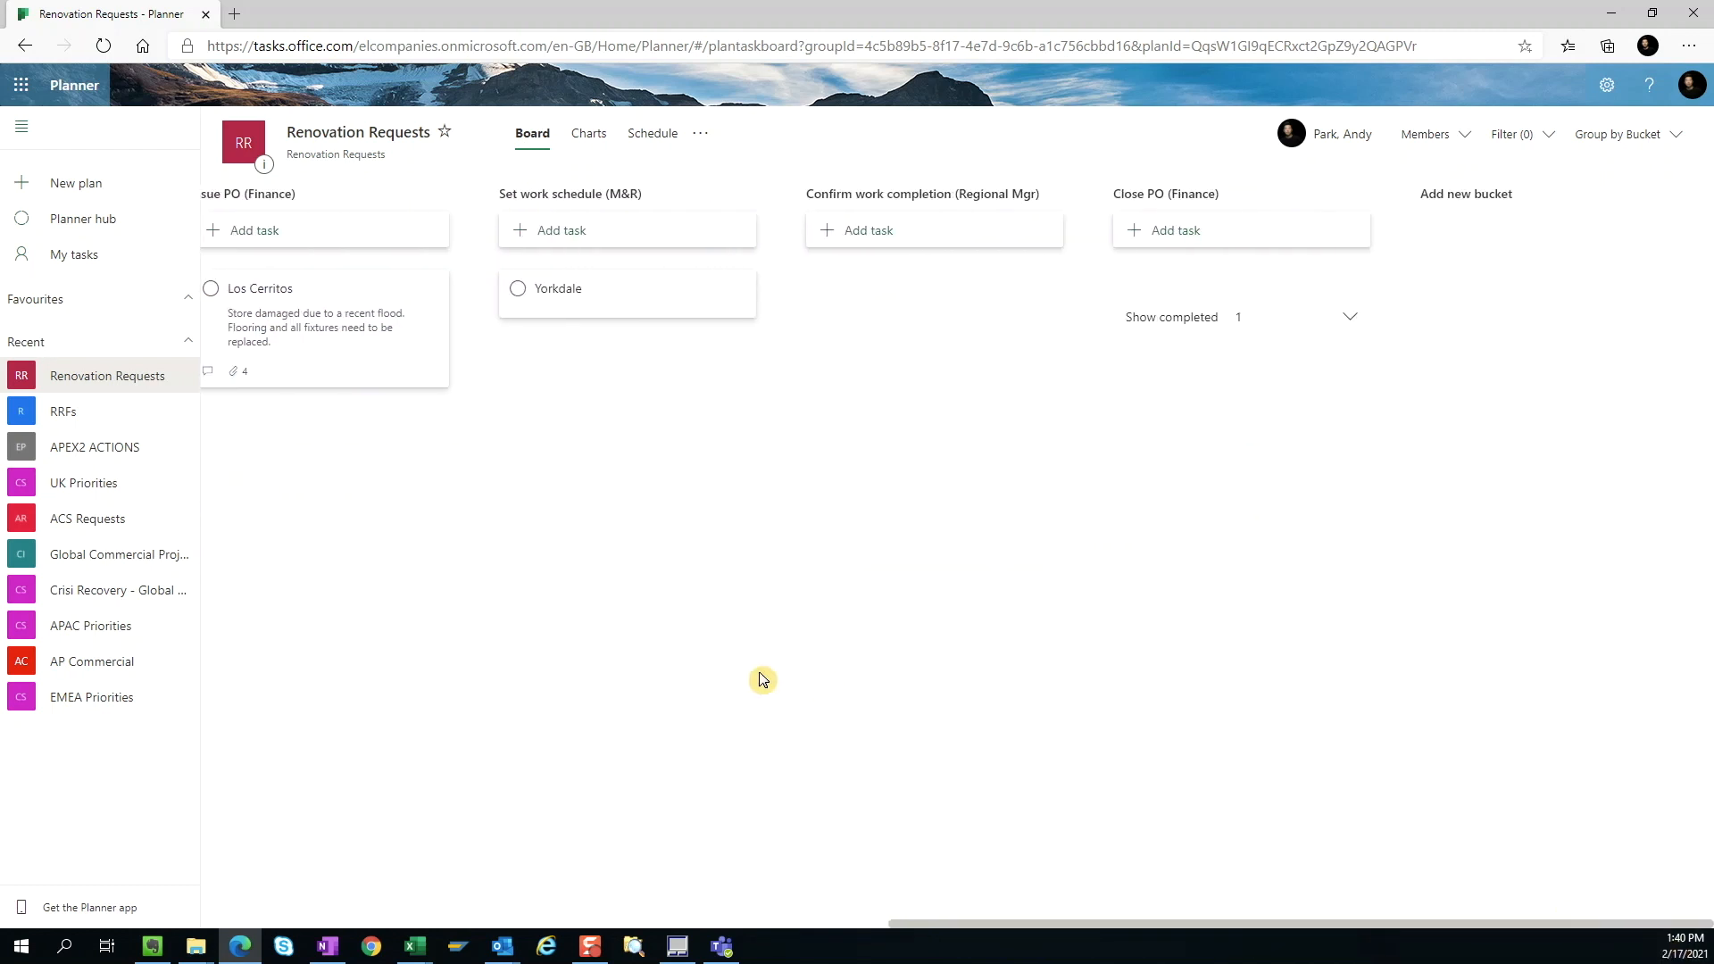
{"action": "left_click_drag", "start_coordinate": [589, 288], "coordinate": [1209, 284]}
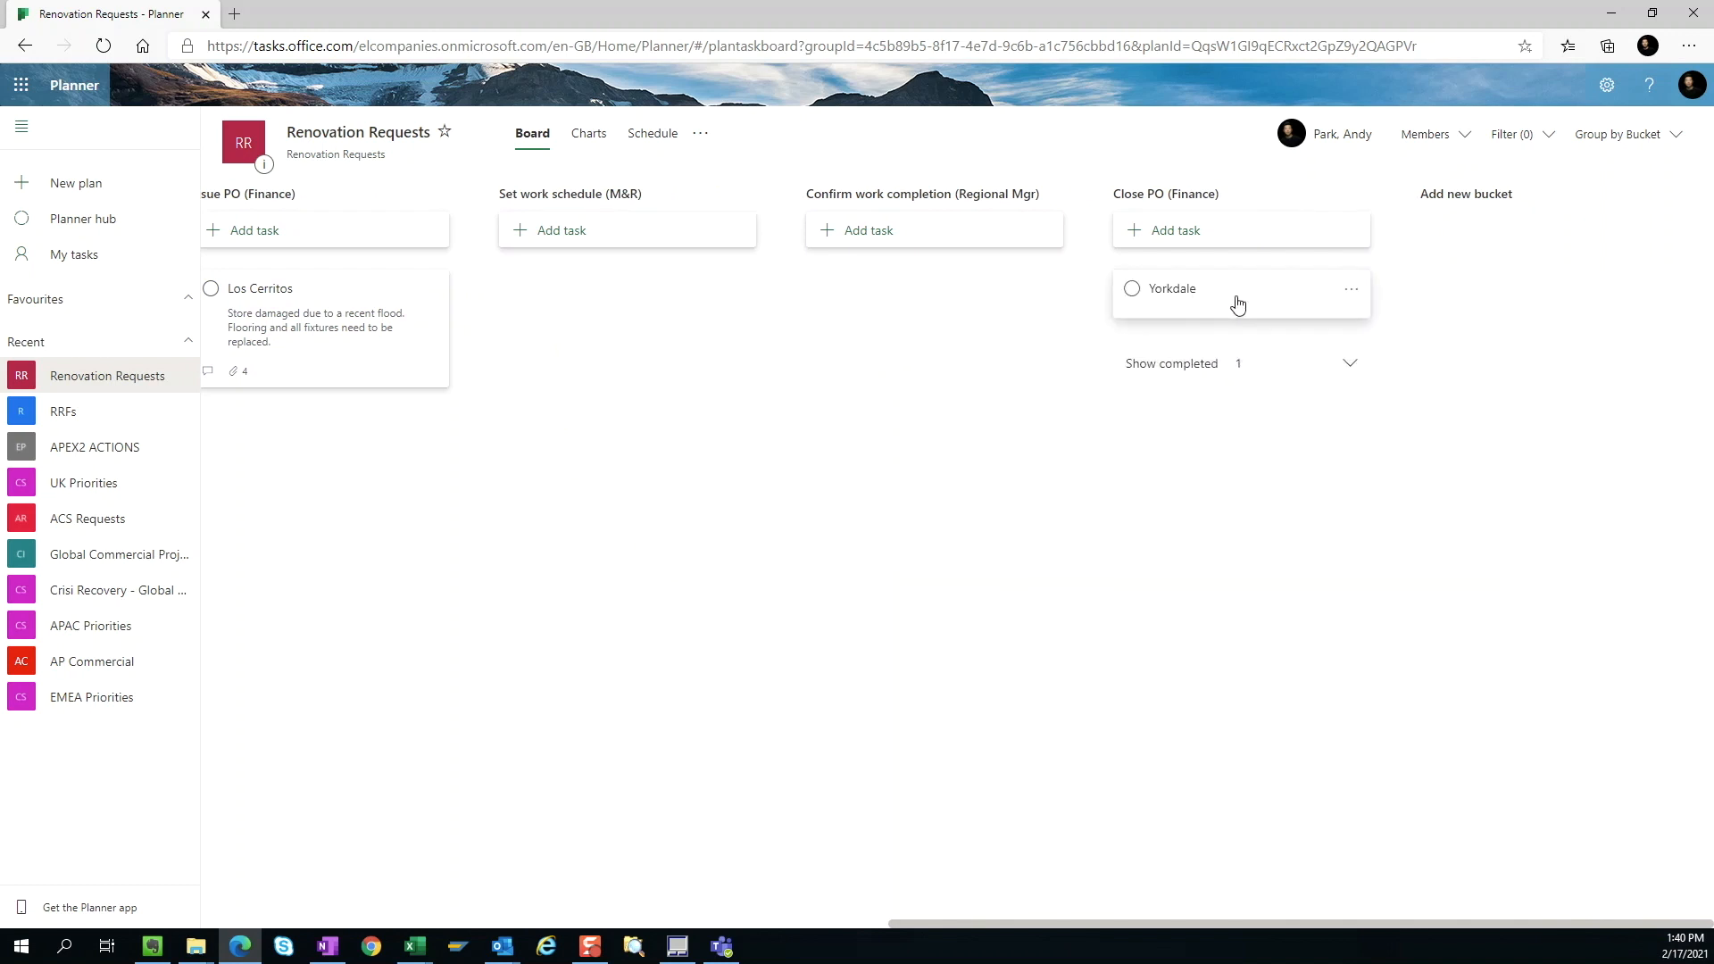
Step: Set the Yorkdale task's progress to Completed and show the completed tasks in the Close PO (Finance) bucket
{"action": "left_click", "coordinate": [1289, 291]}
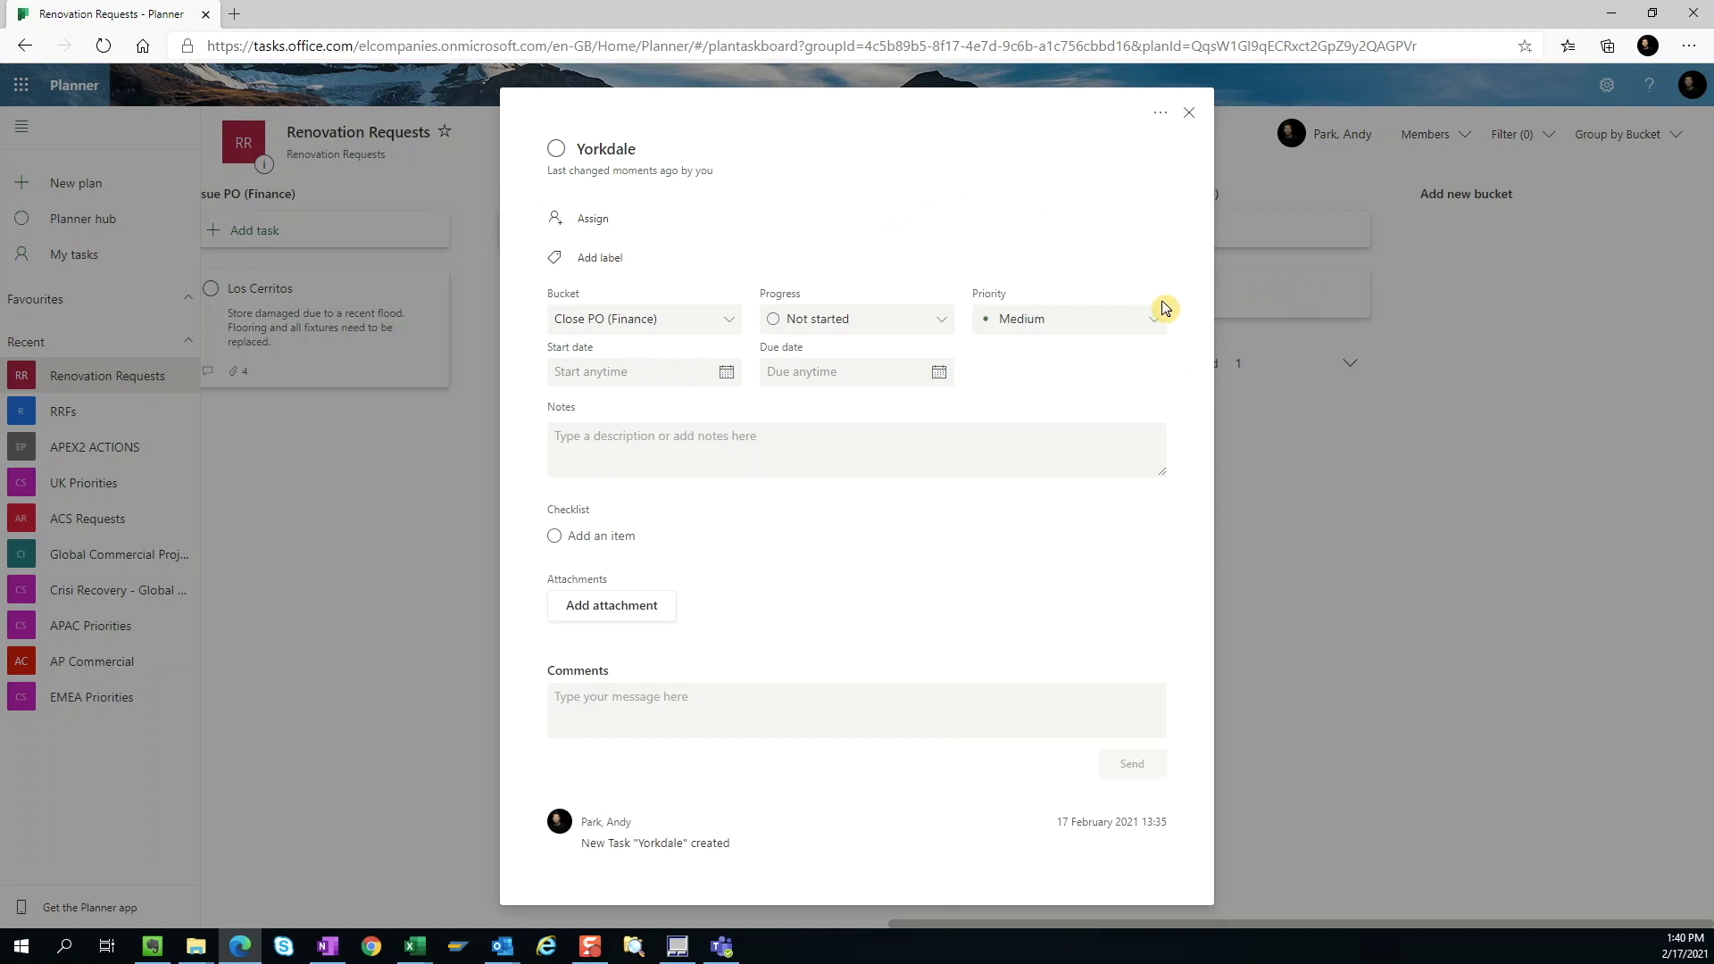
{"action": "left_click", "coordinate": [920, 325]}
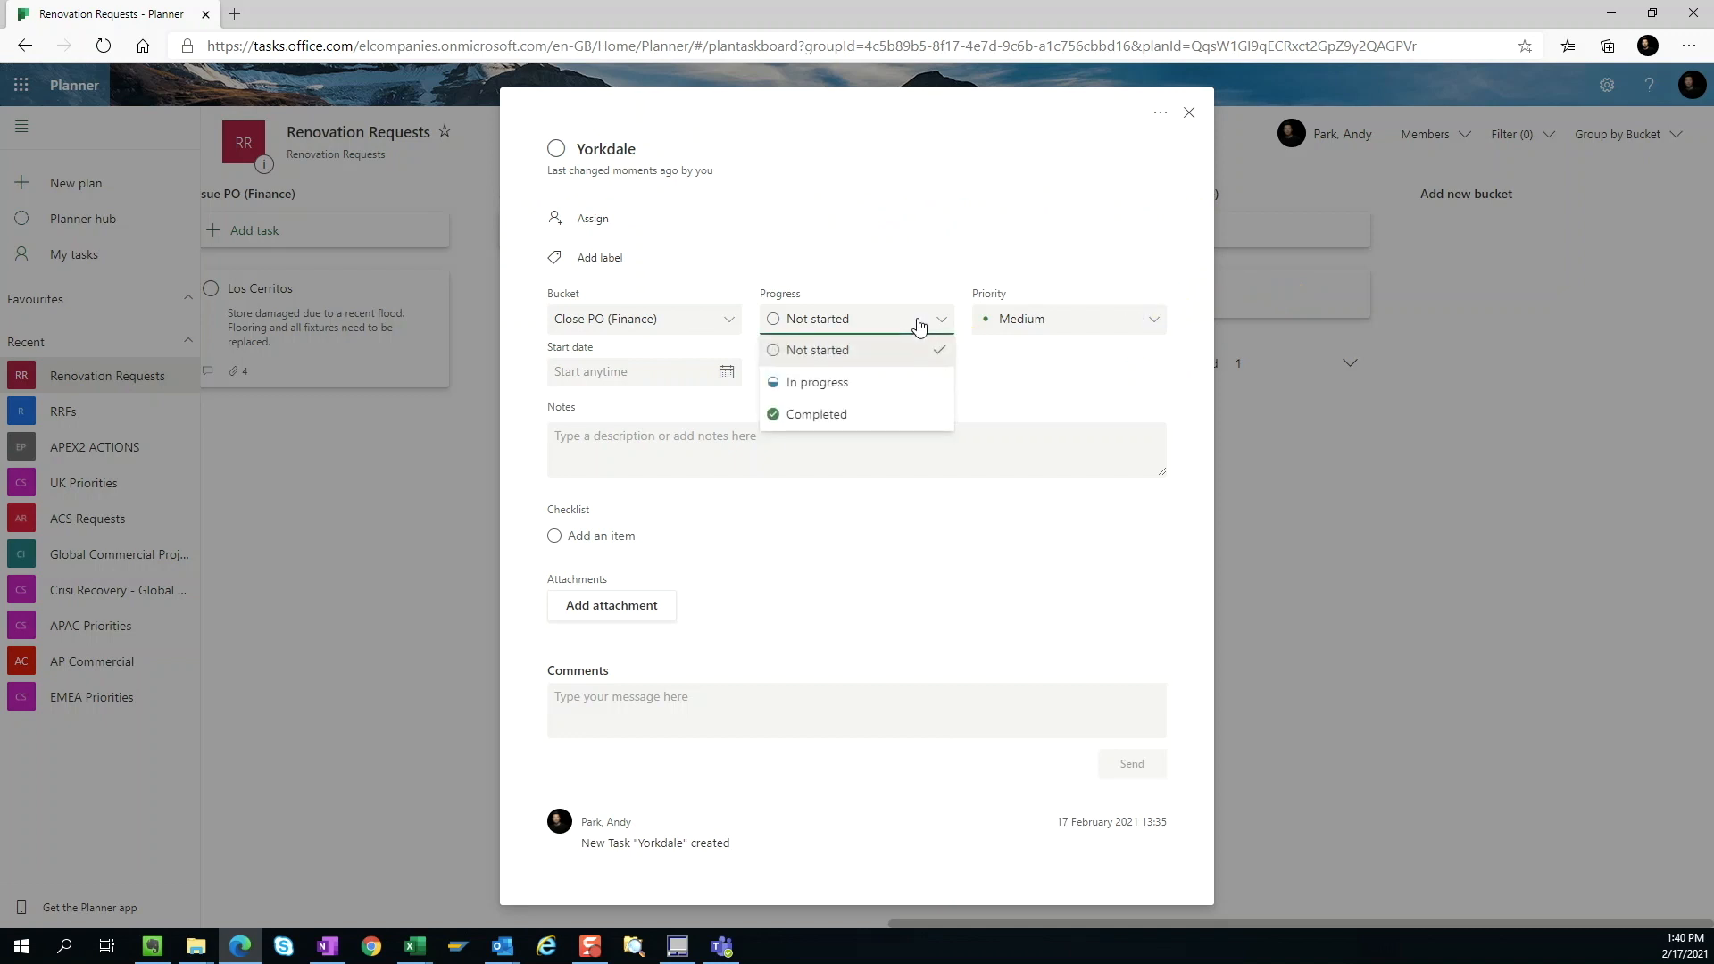
{"action": "left_click", "coordinate": [848, 411]}
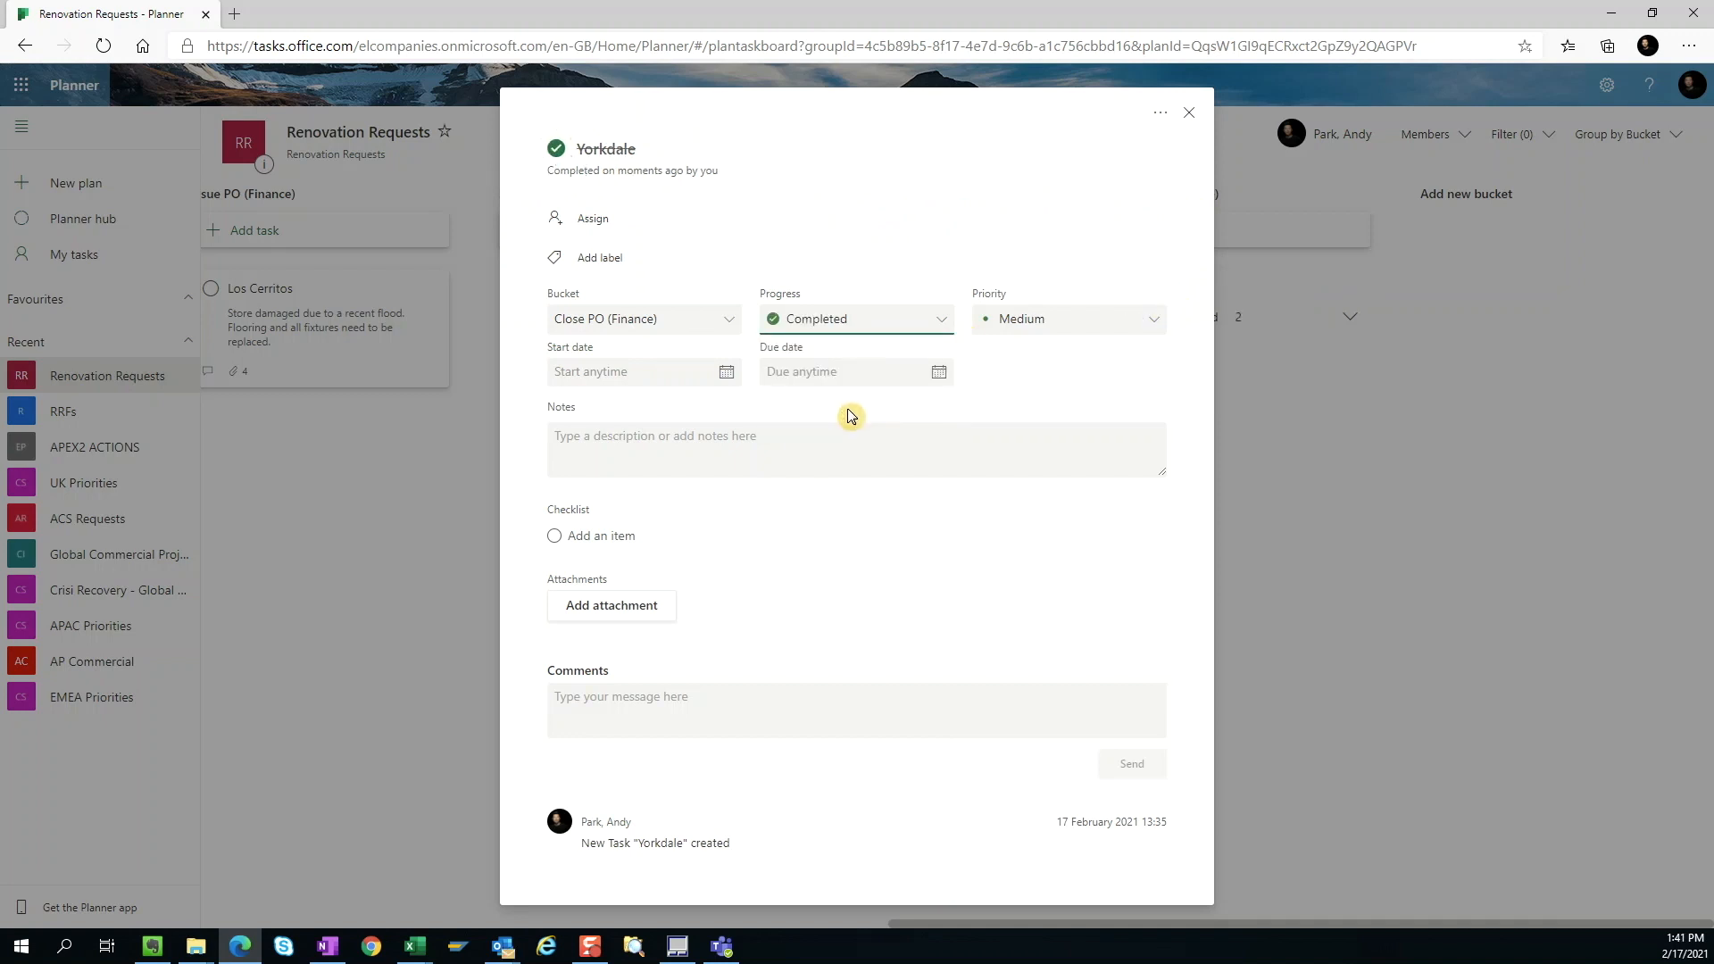
{"action": "left_click", "coordinate": [1190, 113]}
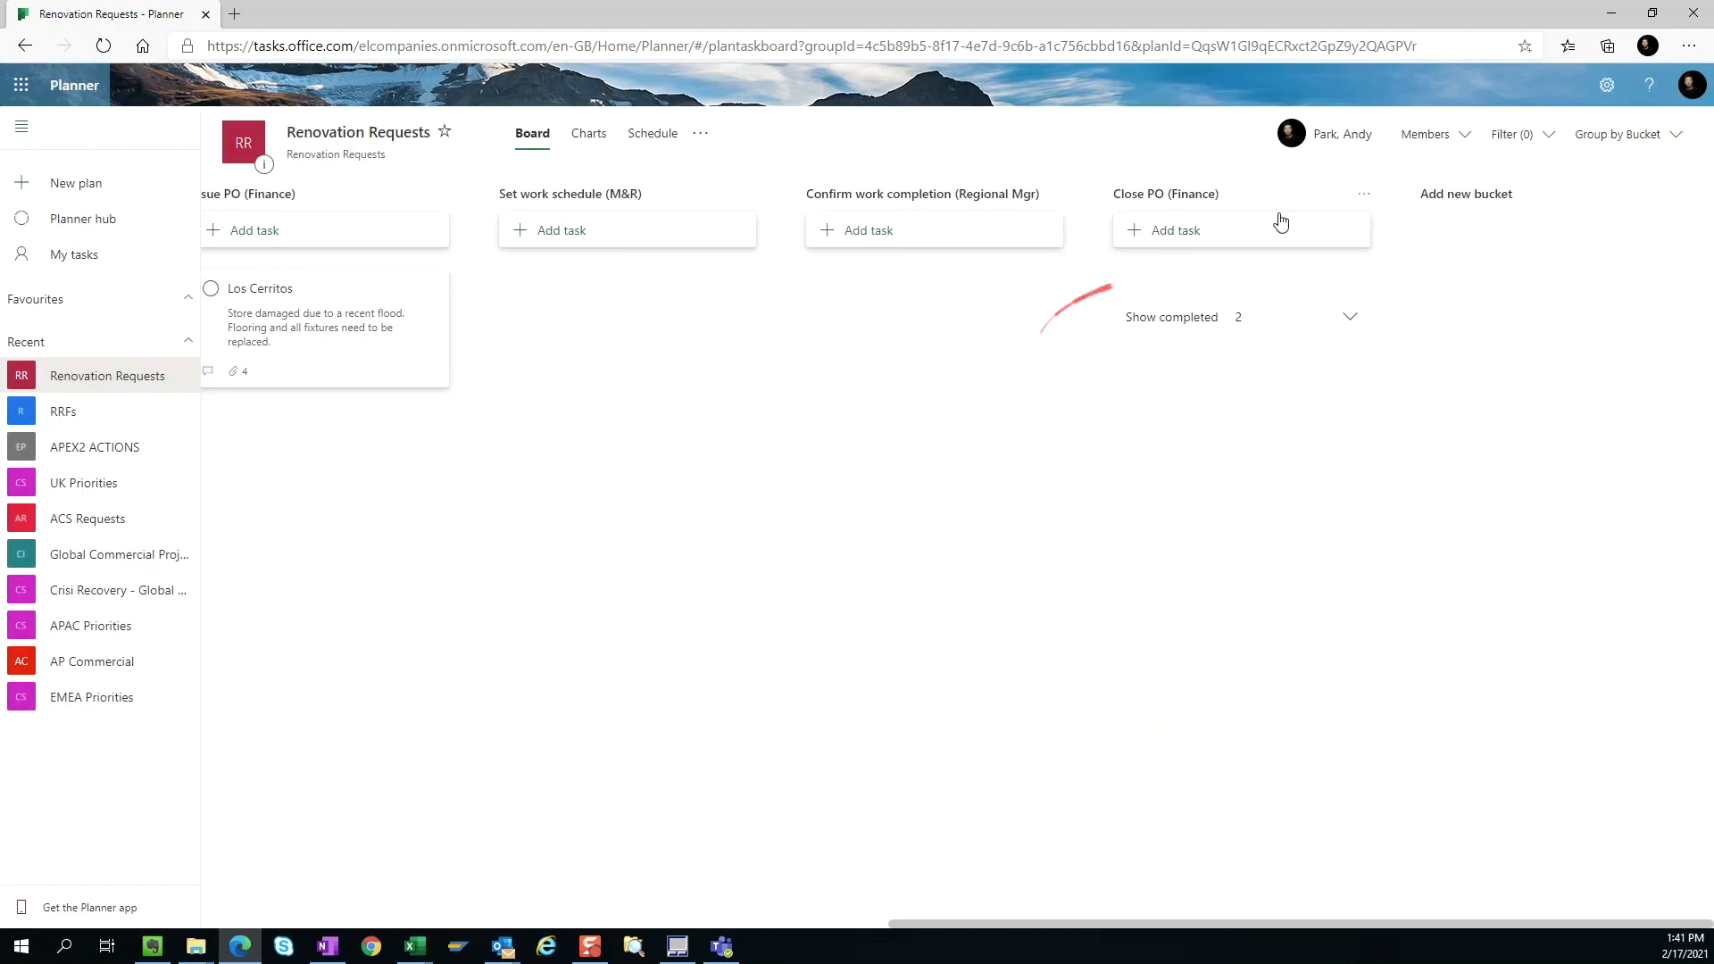
{"action": "left_click", "coordinate": [1347, 320]}
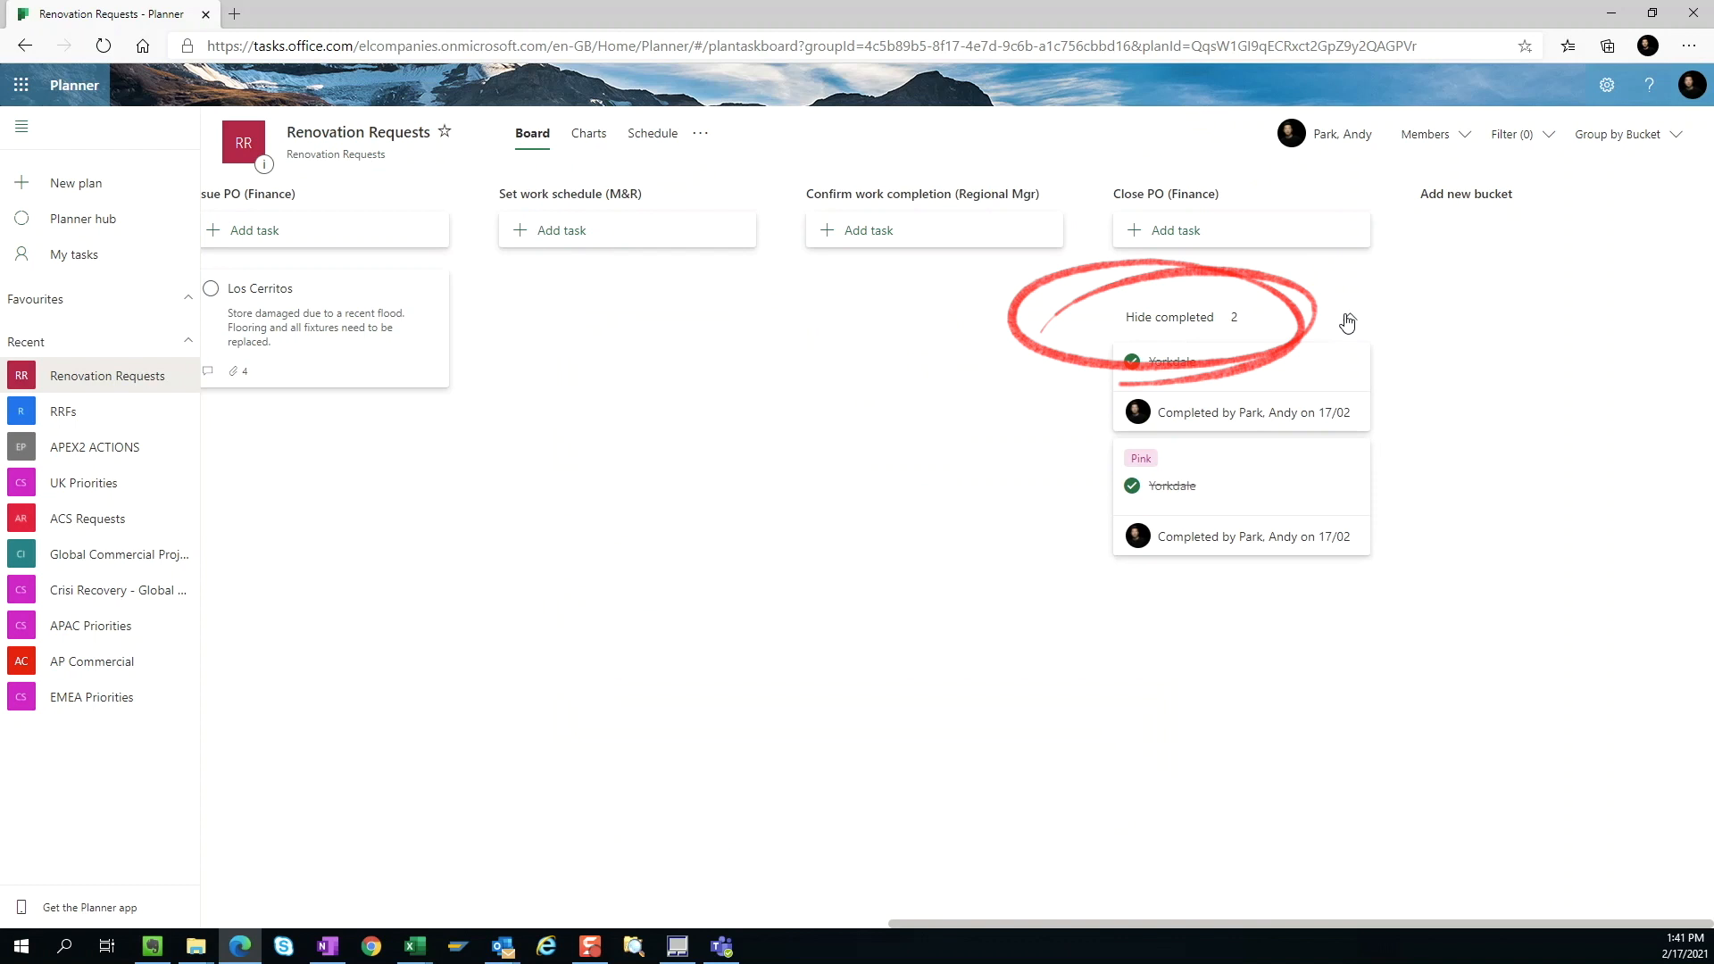